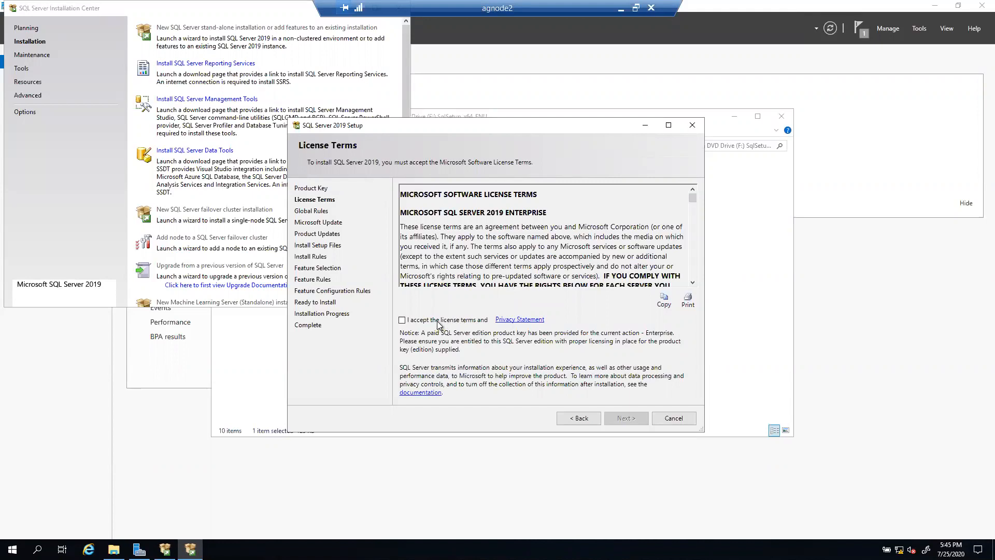
# Accept the license terms, skip Microsoft Update despite the search error, and tick Database Engine Services
pyautogui.click(402, 320)
pyautogui.click(626, 418)
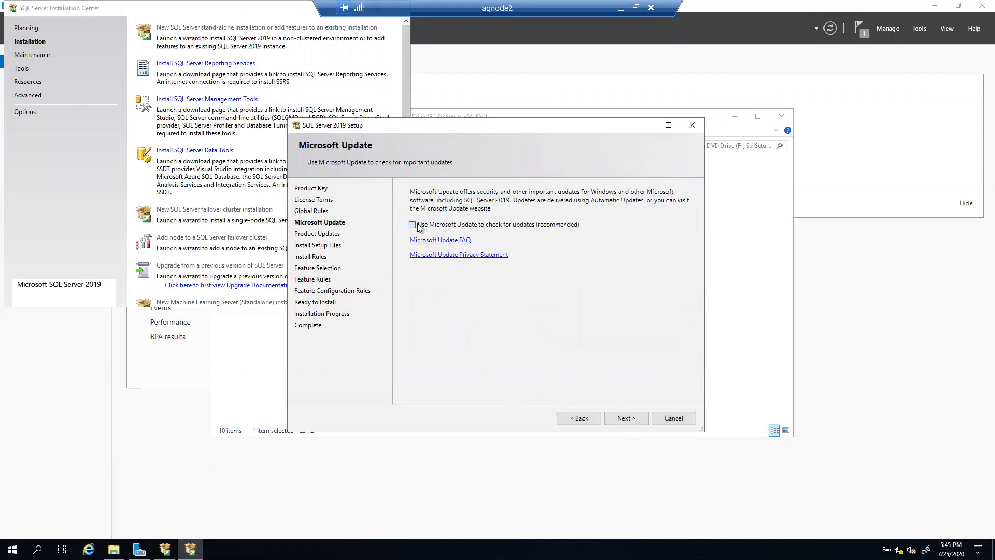
pyautogui.click(626, 418)
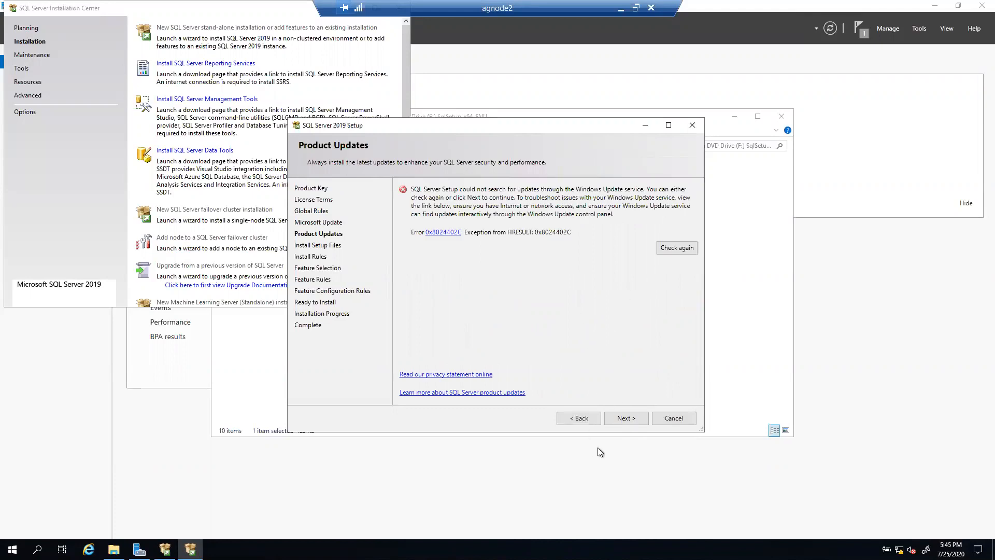
pyautogui.click(619, 421)
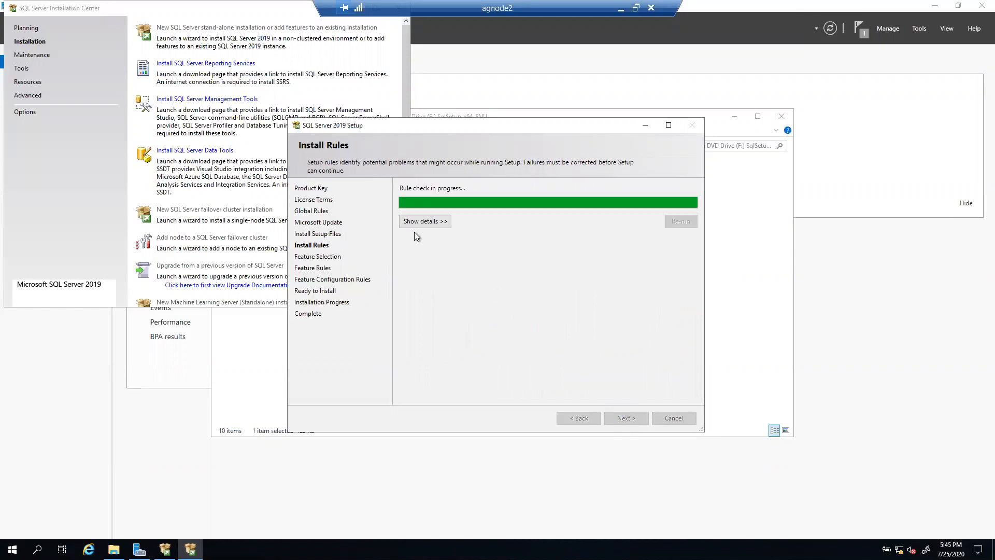
pyautogui.click(415, 234)
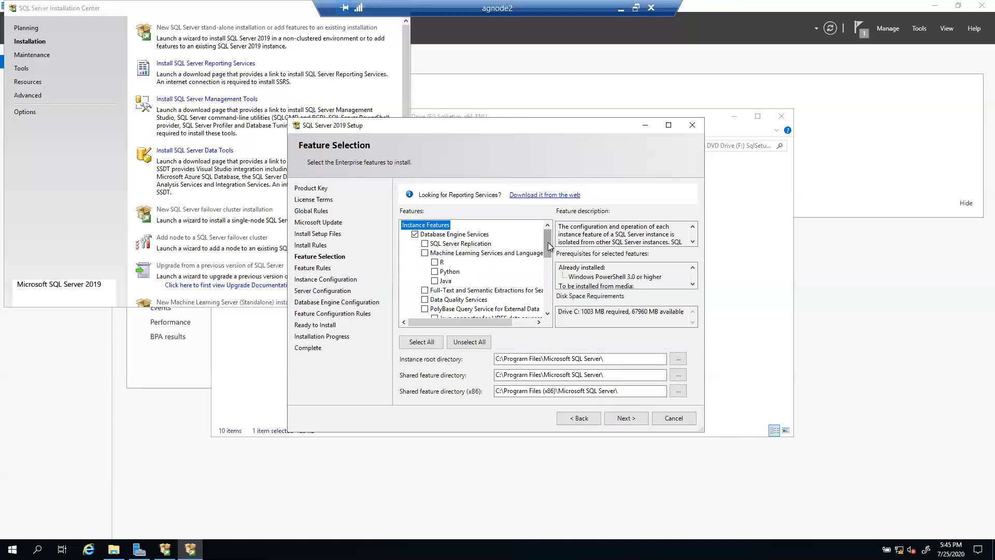
# Add SQL Server Replication, Data Quality Services, Data Quality Client and Client Tools Connectivity, then continue
pyautogui.click(425, 244)
pyautogui.moveTo(547, 254); pyautogui.dragTo(548, 266)
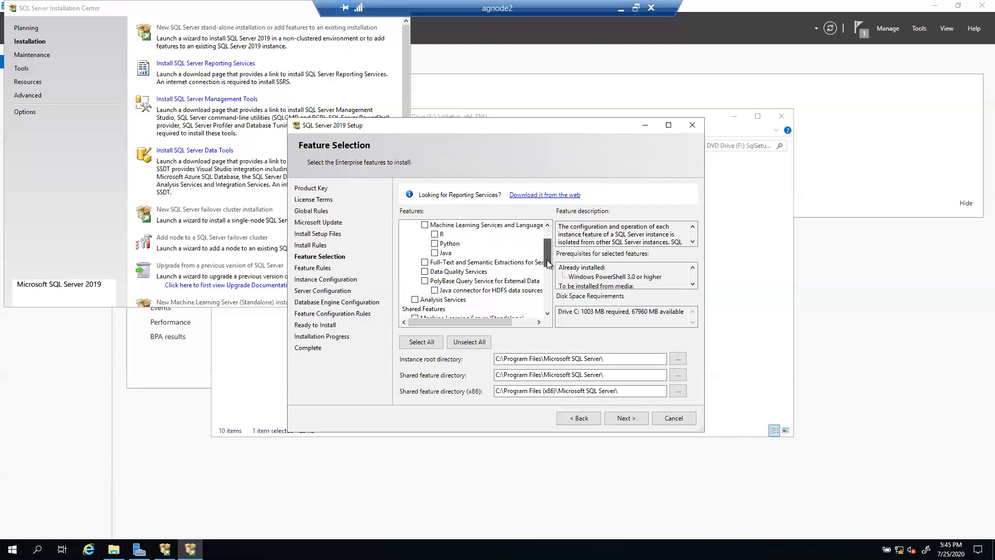
pyautogui.click(424, 272)
pyautogui.moveTo(548, 265); pyautogui.dragTo(551, 288)
pyautogui.click(415, 272)
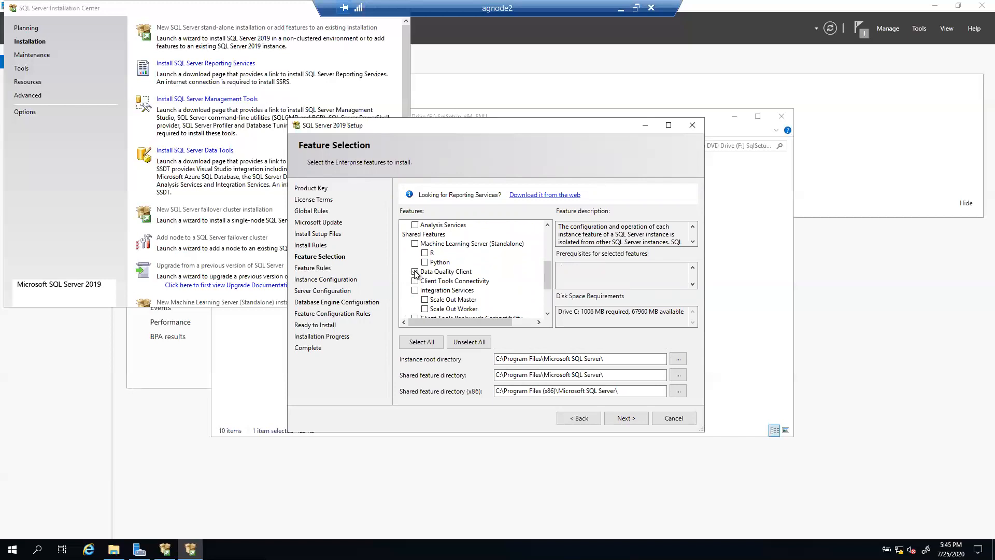
pyautogui.click(415, 281)
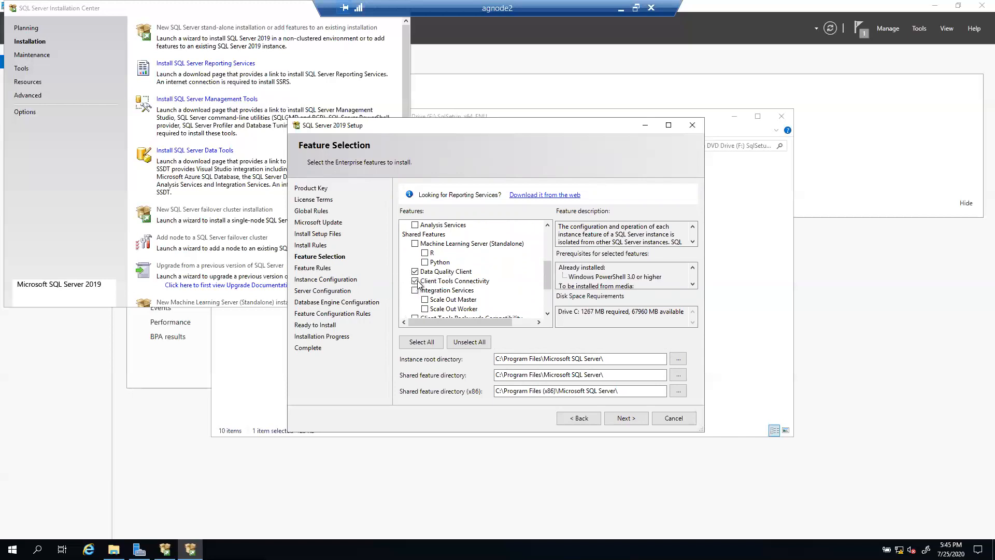
pyautogui.moveTo(545, 276); pyautogui.dragTo(545, 295)
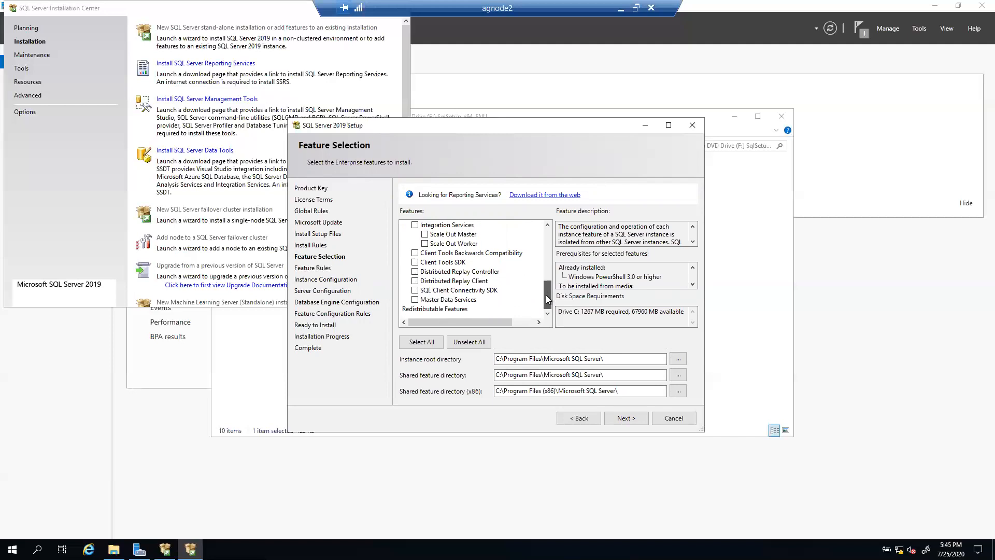
pyautogui.moveTo(546, 297)
pyautogui.mouseDown()
pyautogui.moveTo(546, 288)
pyautogui.moveTo(546, 300)
pyautogui.mouseUp()
pyautogui.click(624, 418)
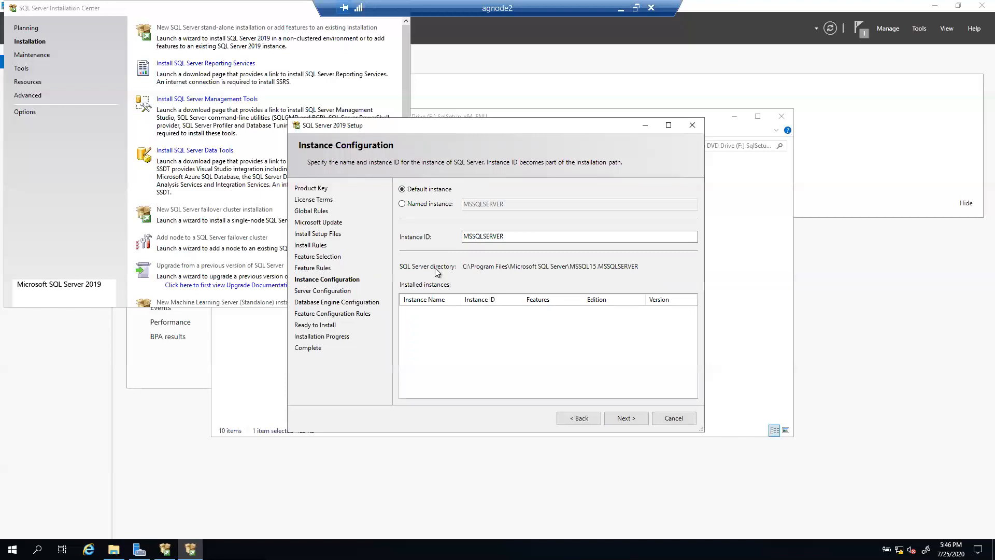
# Switch to a named instance called SQLAG2
pyautogui.click(404, 204)
pyautogui.click(482, 208)
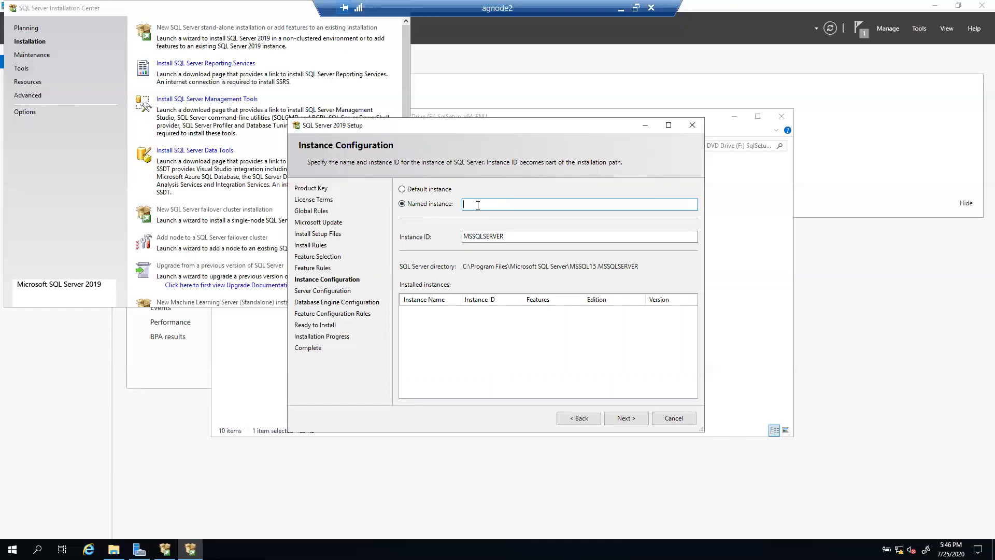
pyautogui.write('SQLAG2')
# Run the SQL Server Agent service under SERVICEACCOUNT and enter its password
pyautogui.click(623, 418)
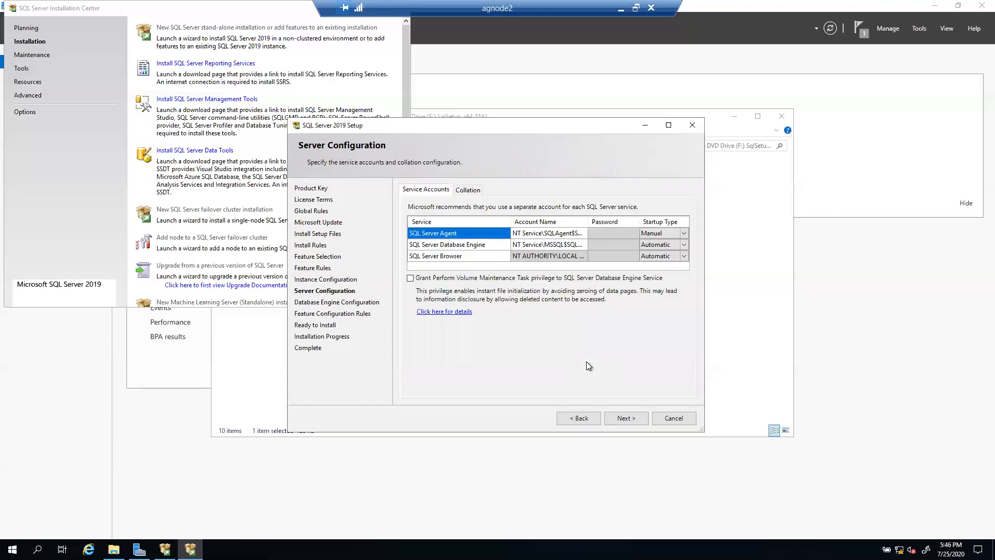
pyautogui.click(544, 234)
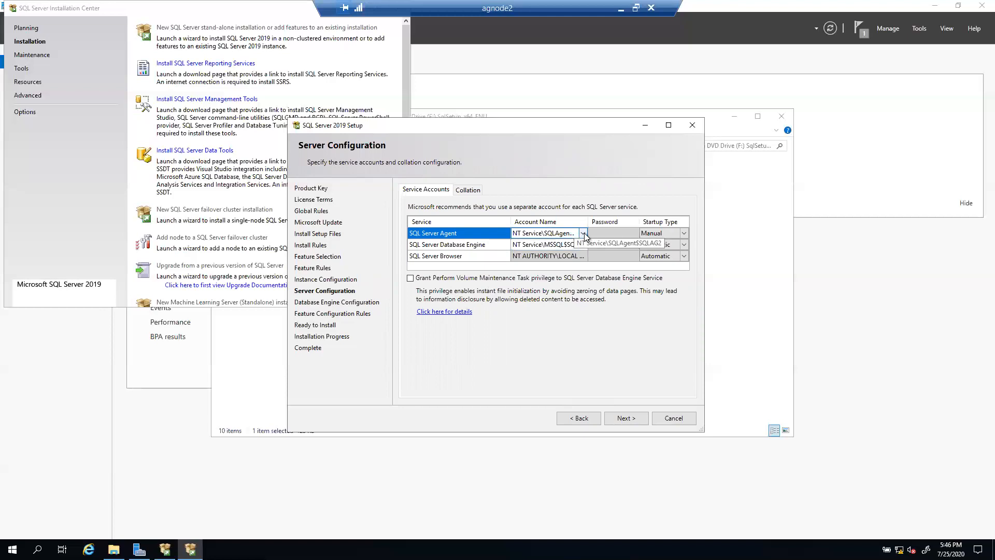
pyautogui.click(584, 236)
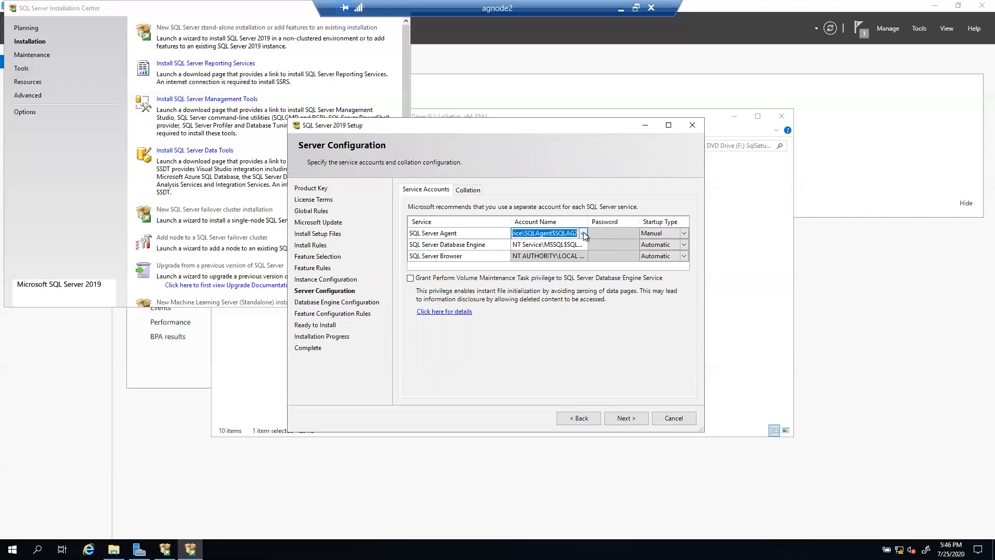
pyautogui.click(584, 234)
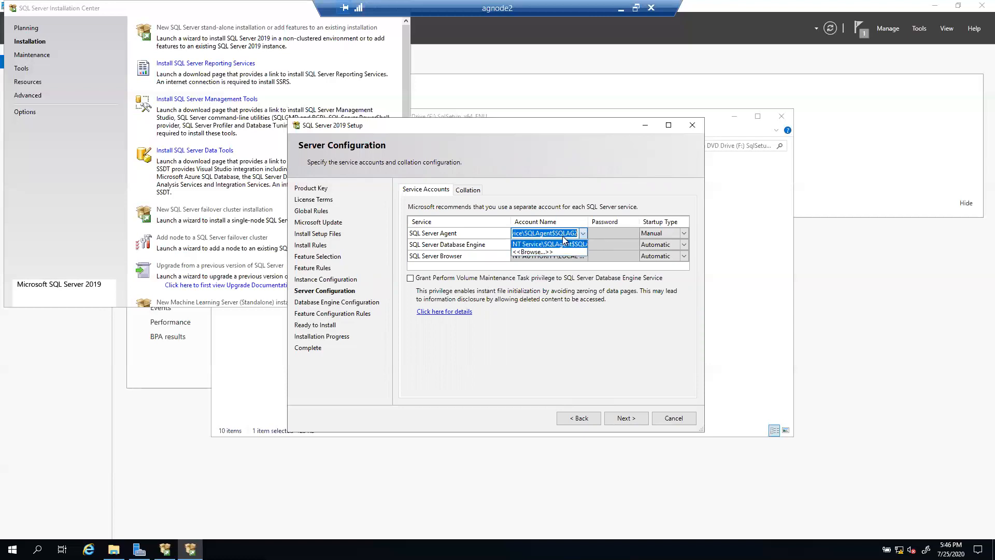
pyautogui.click(527, 252)
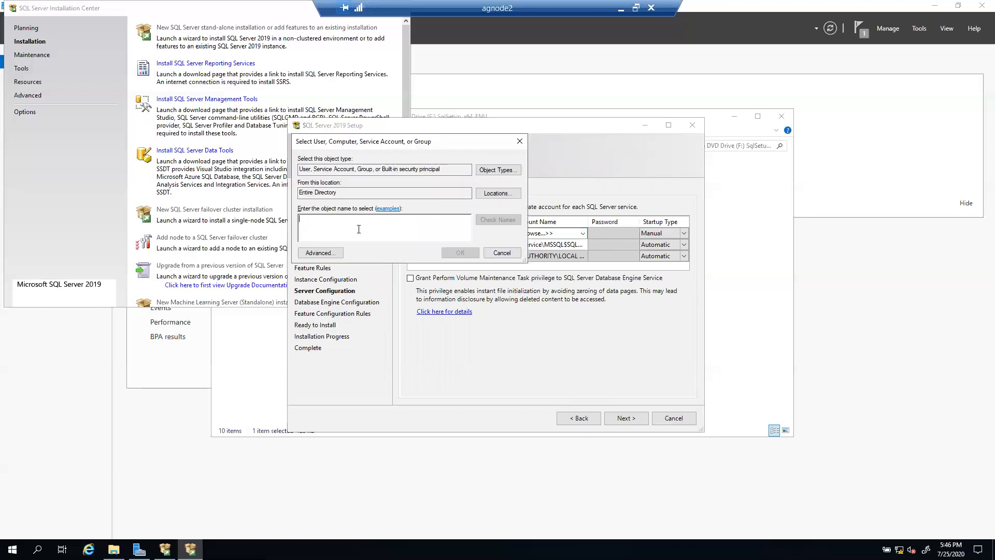
pyautogui.write('SERVIC')
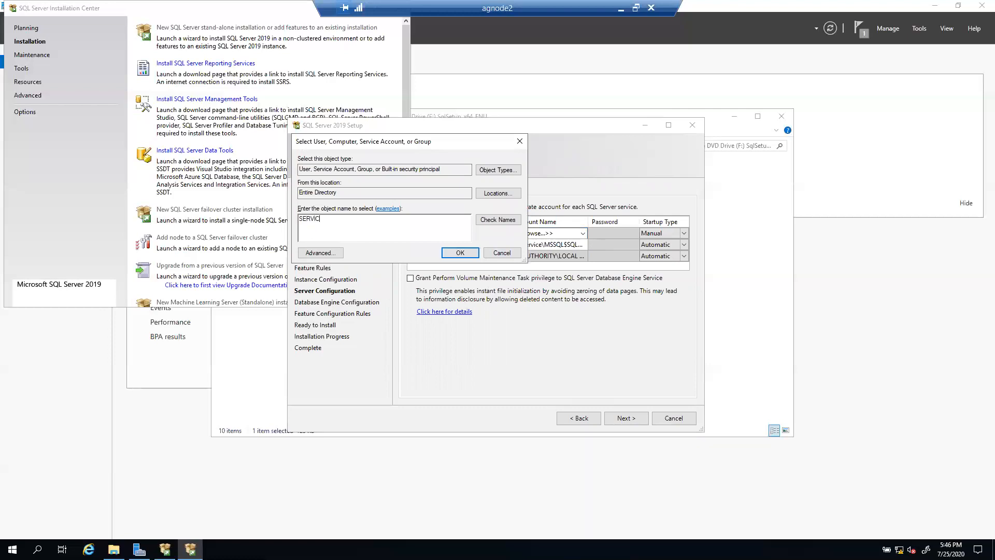
pyautogui.write('EACCOUNT')
pyautogui.click(498, 218)
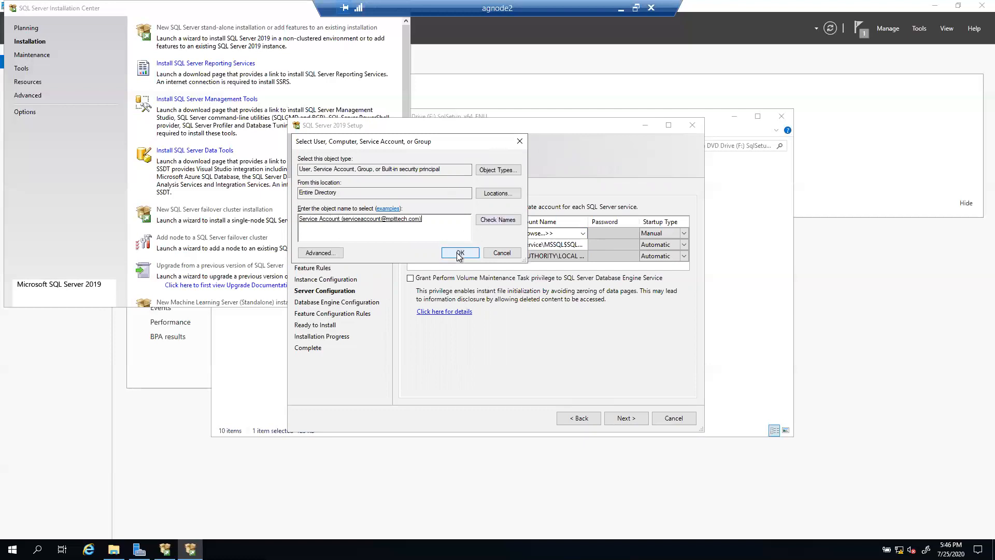
pyautogui.click(458, 252)
pyautogui.click(598, 233)
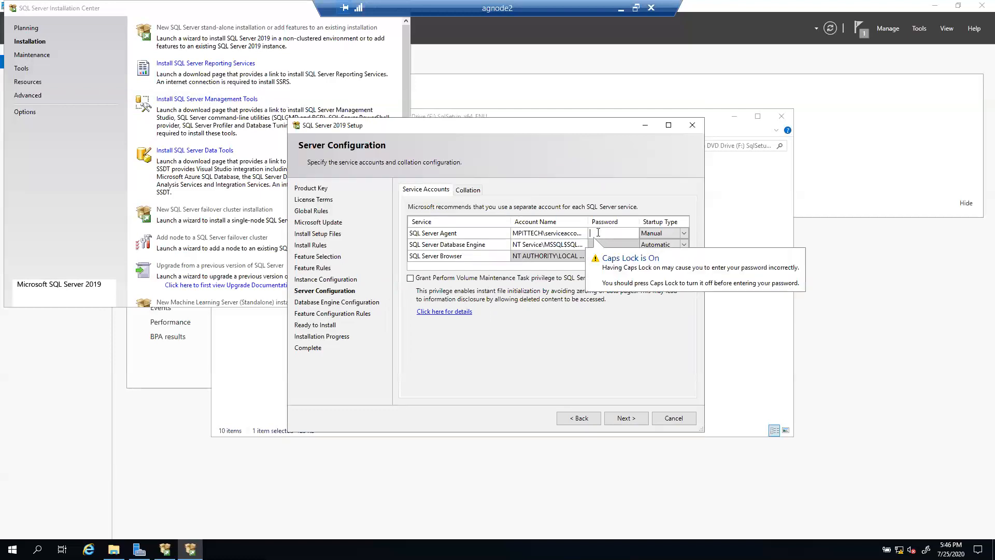
pyautogui.press('capslock')
pyautogui.write('••••••••')
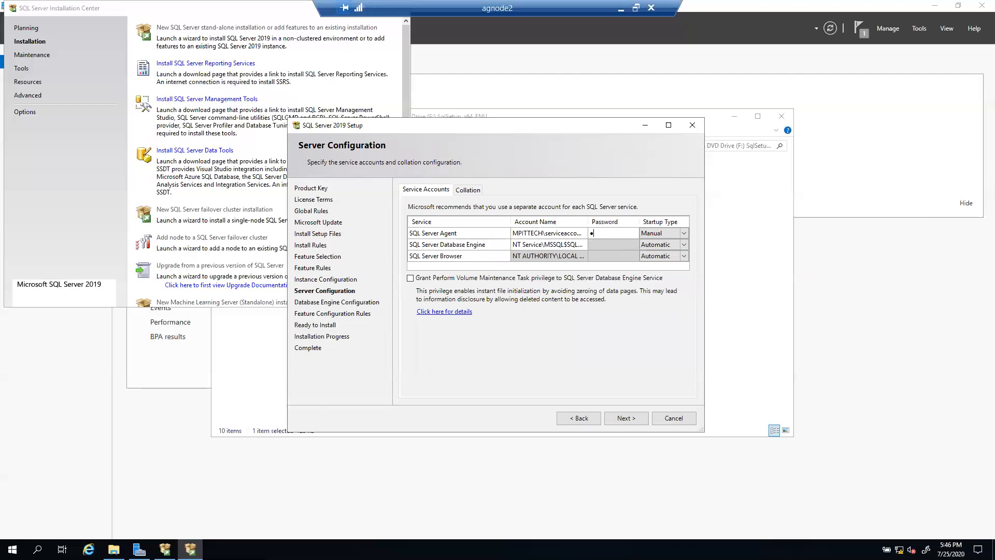
pyautogui.write('•')
# Run the Database Engine under the same service account with its password, checking the Collation tab
pyautogui.click(583, 244)
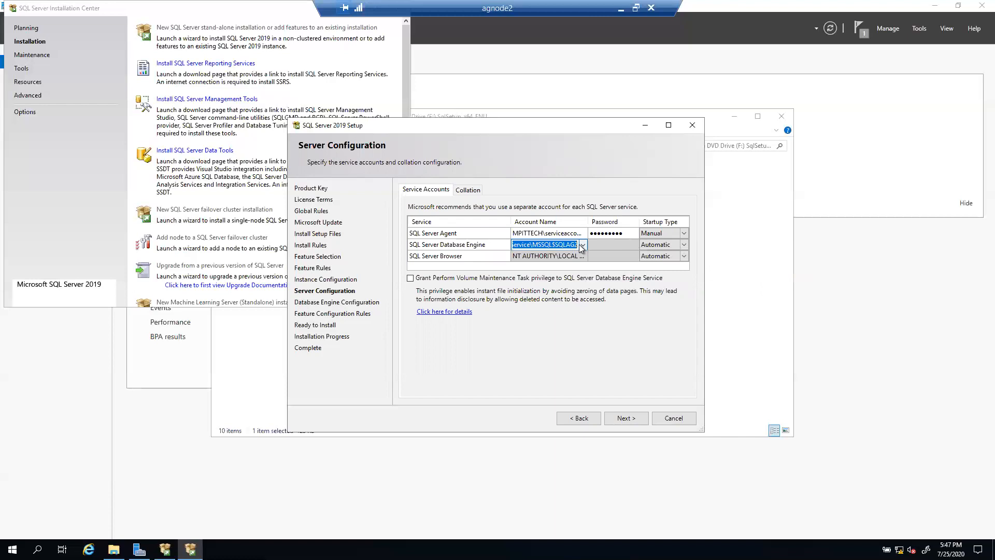
pyautogui.click(582, 245)
pyautogui.click(534, 263)
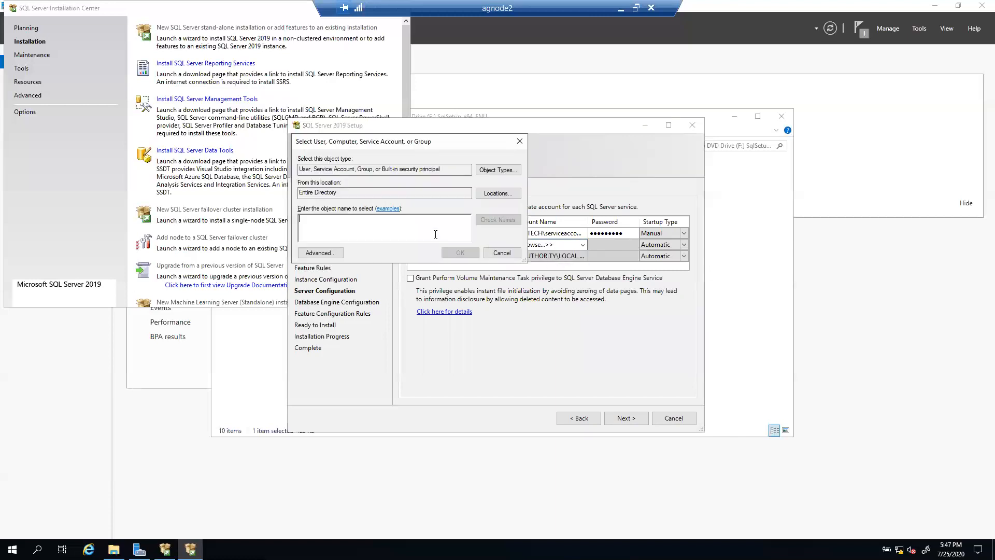
pyautogui.write('serviceaccount')
pyautogui.click(497, 220)
pyautogui.click(460, 252)
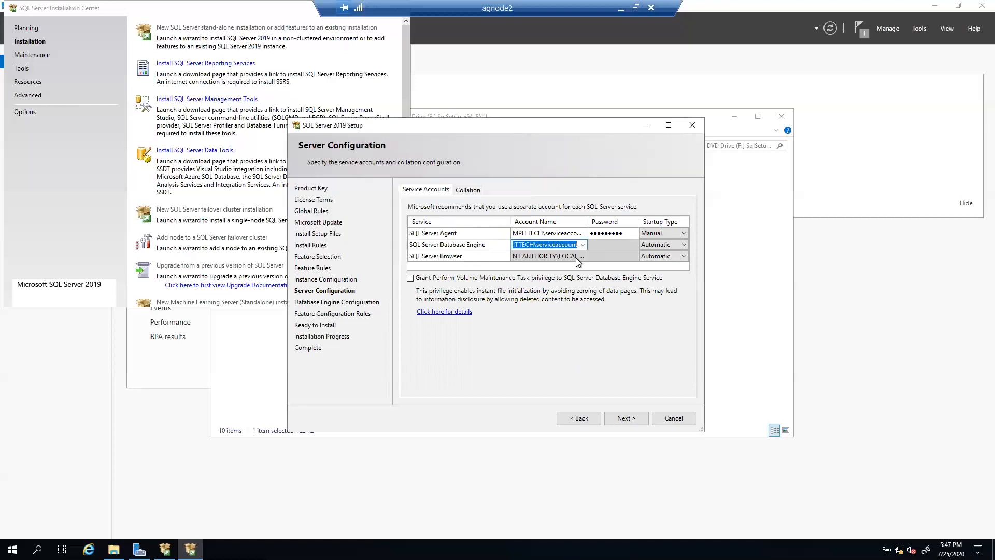
pyautogui.click(604, 247)
pyautogui.write('*********')
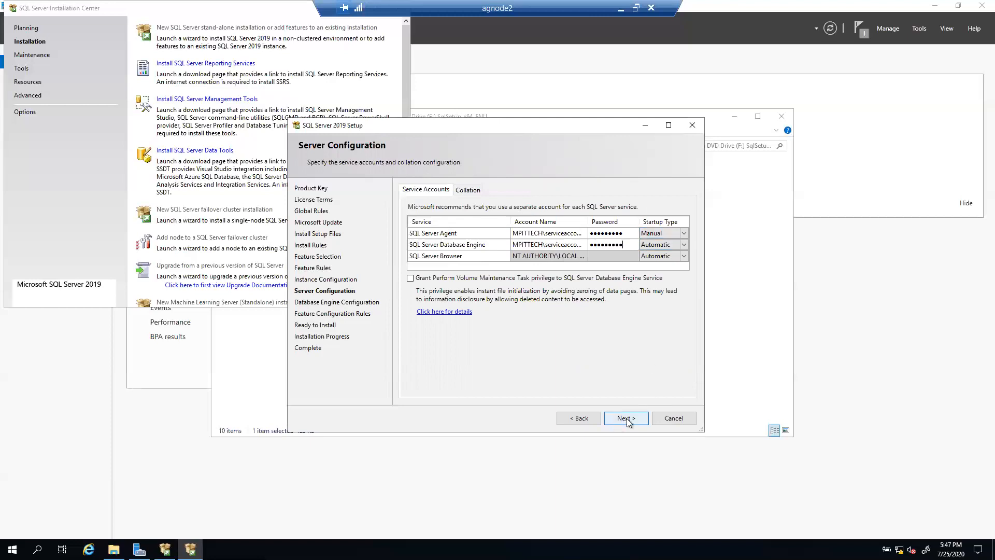
pyautogui.click(468, 191)
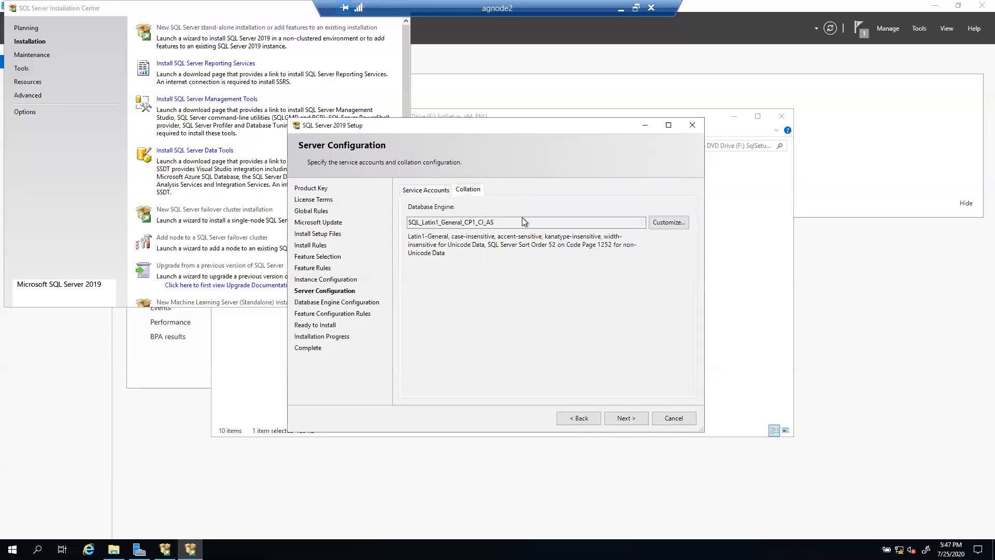
pyautogui.click(428, 193)
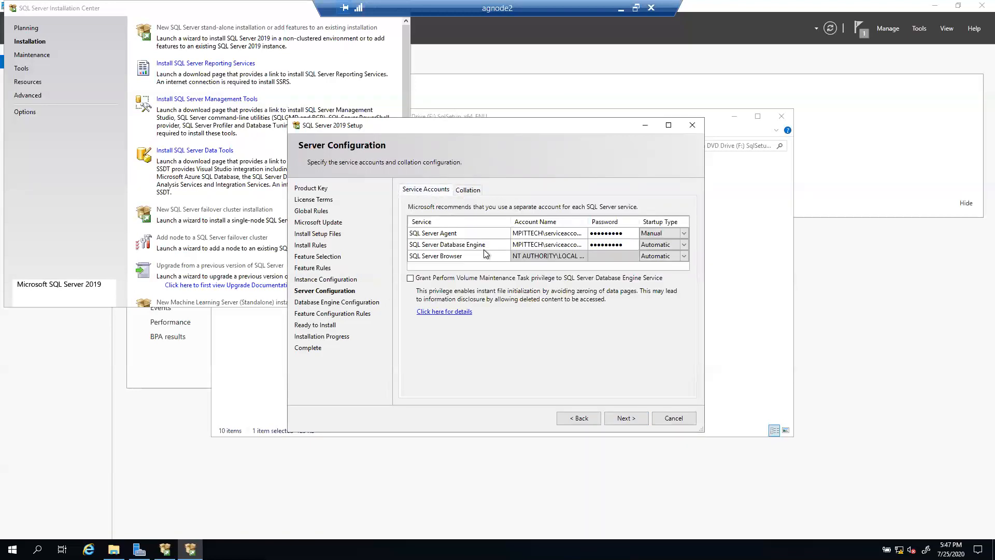
# Add the current user, clusteradmin and the service account as SQL Server administrators
pyautogui.click(632, 418)
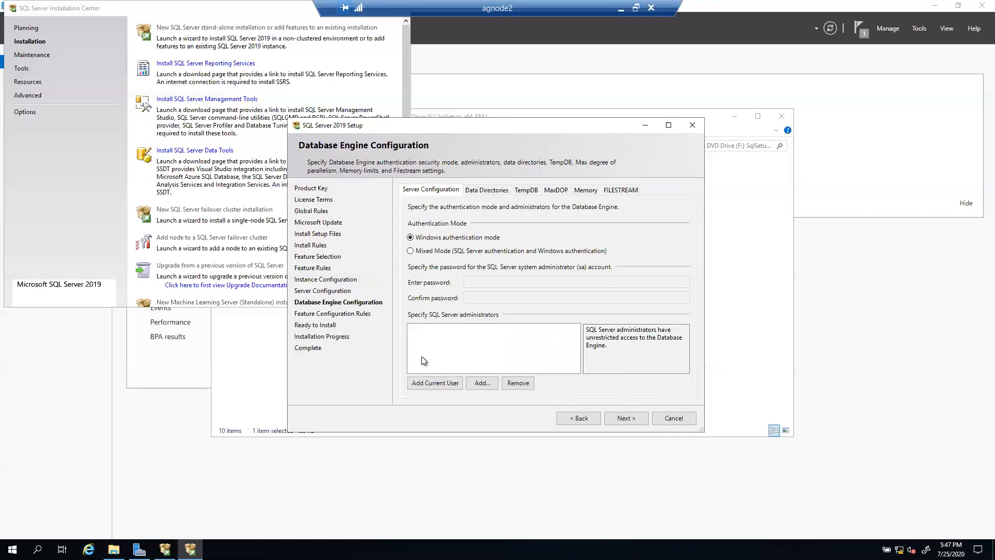
pyautogui.click(415, 383)
pyautogui.click(482, 384)
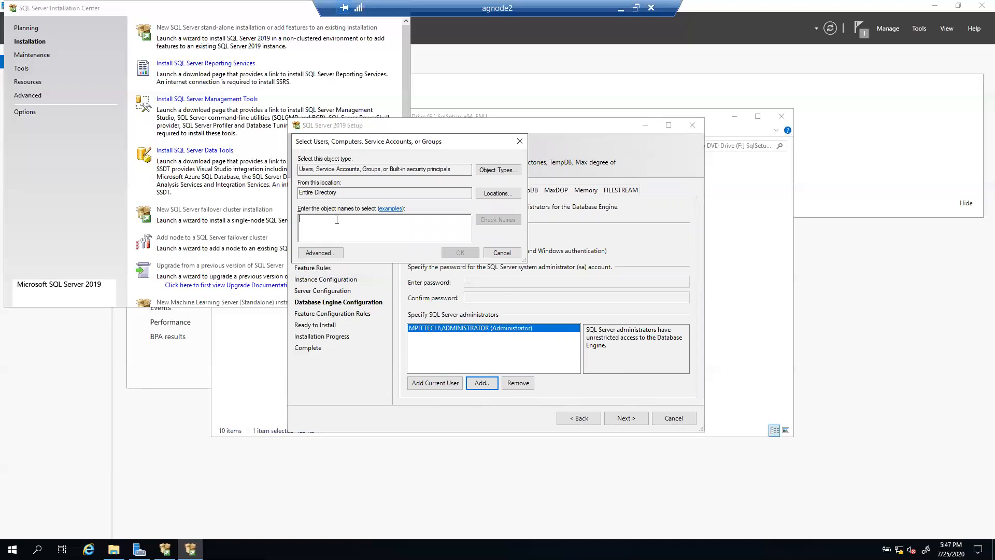
pyautogui.write('clust')
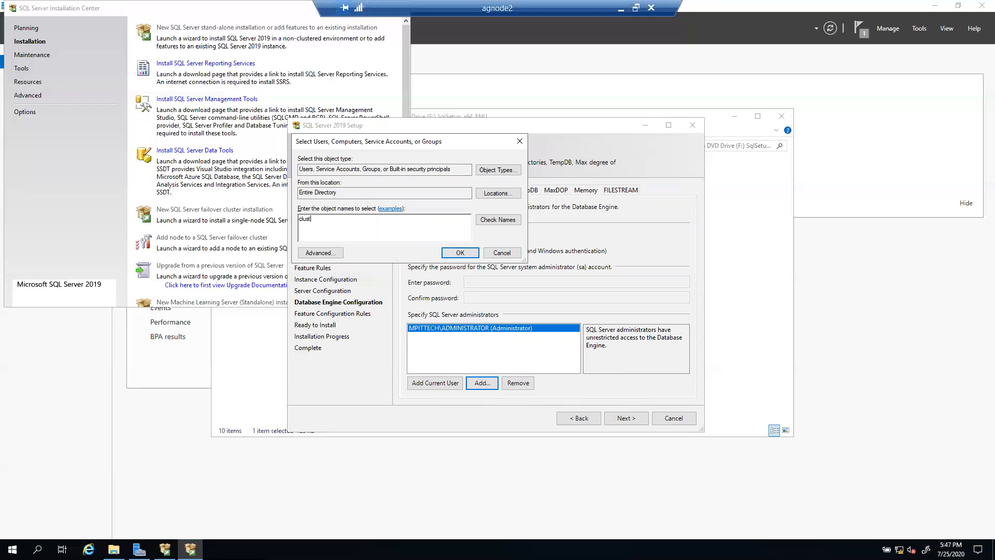
pyautogui.write('eradmin')
pyautogui.click(485, 221)
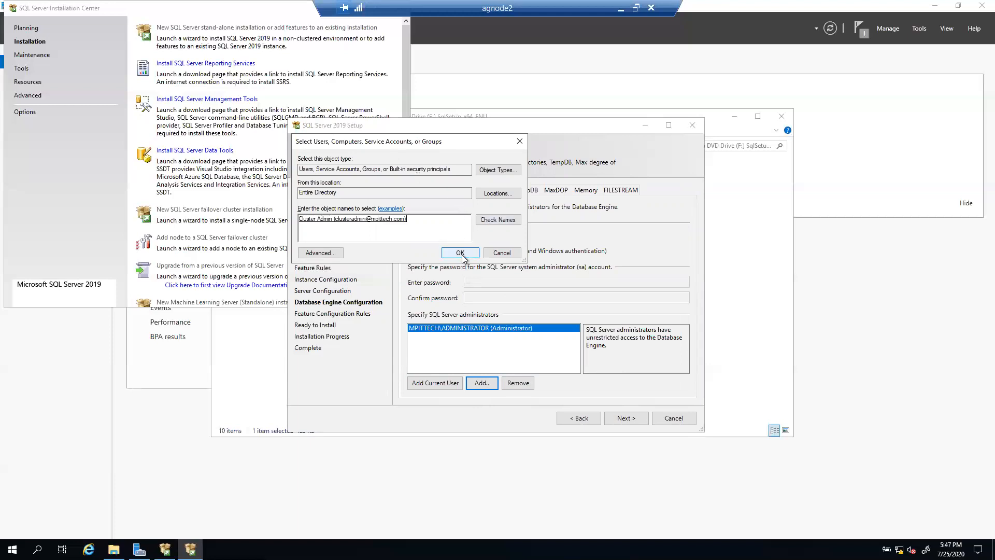
pyautogui.click(460, 253)
pyautogui.click(482, 383)
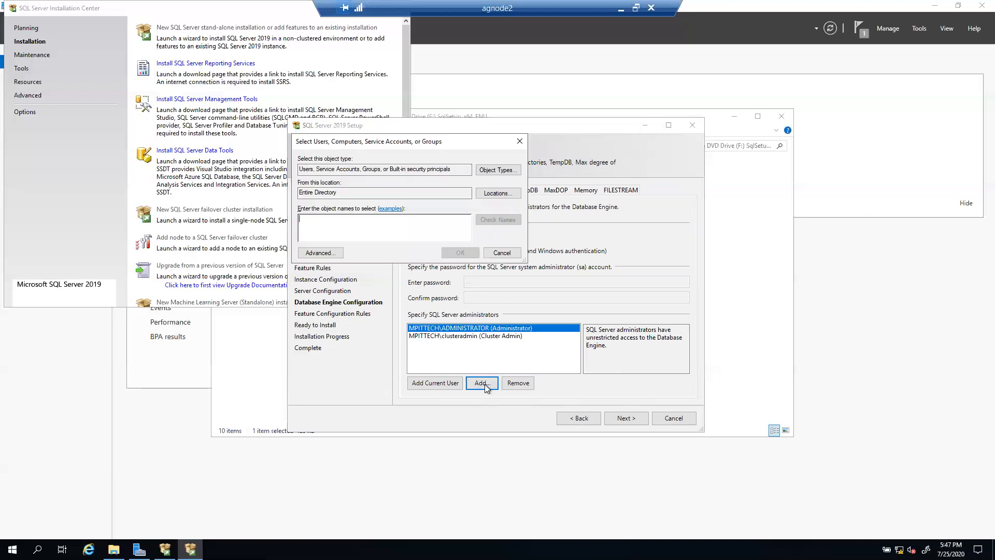
pyautogui.write('serviceaccount')
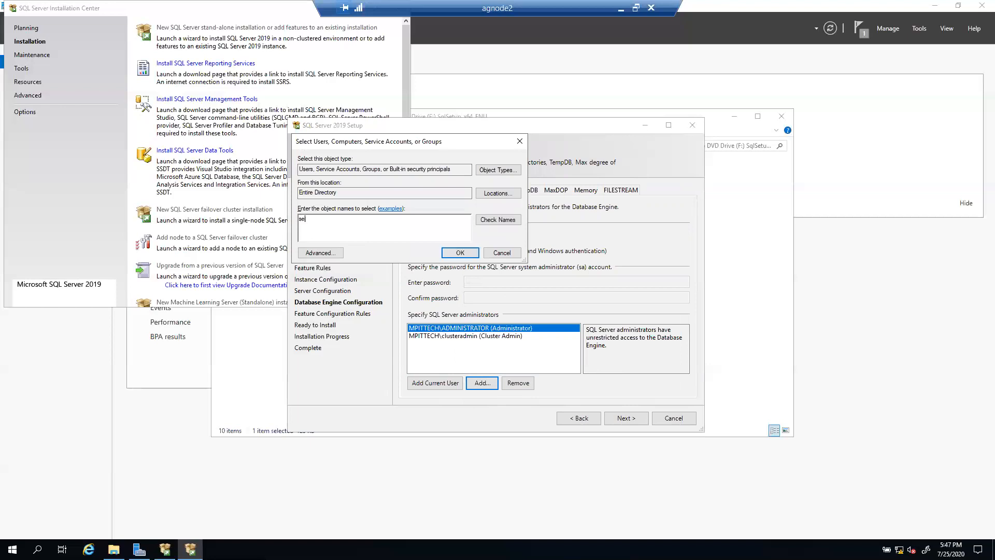
pyautogui.click(499, 219)
pyautogui.click(460, 252)
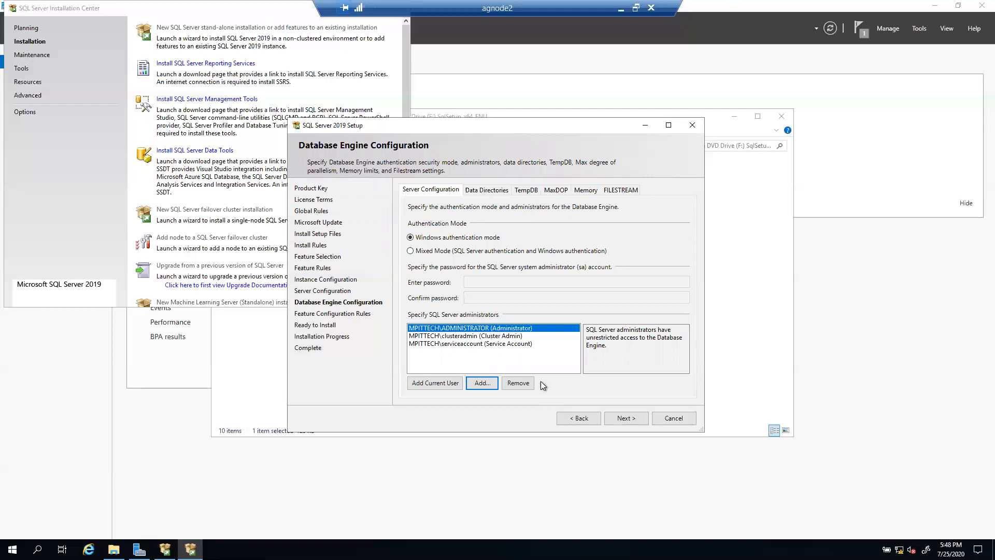
# Switch to Mixed Mode authentication and enter the sa password
pyautogui.click(411, 251)
pyautogui.click(479, 280)
pyautogui.write('P')
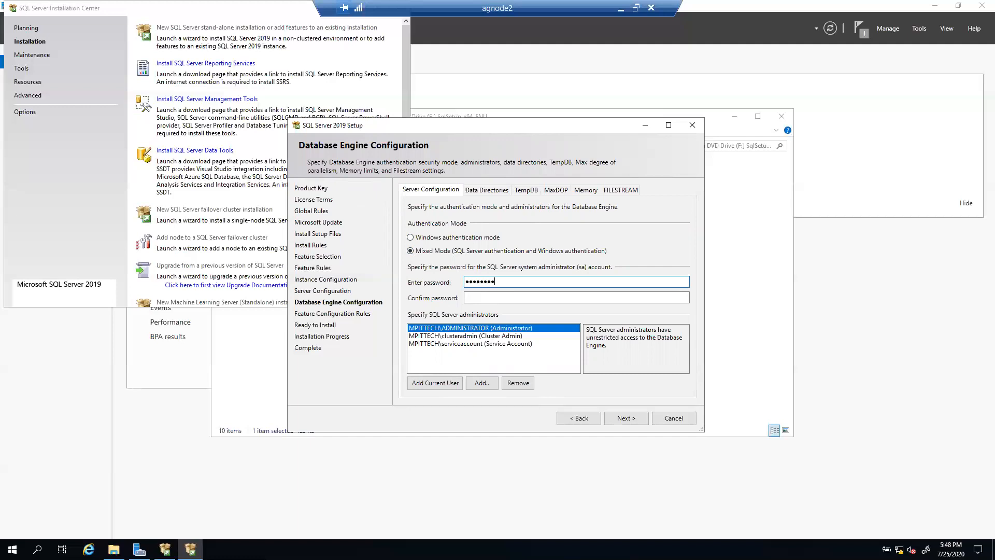
pyautogui.press('Tab')
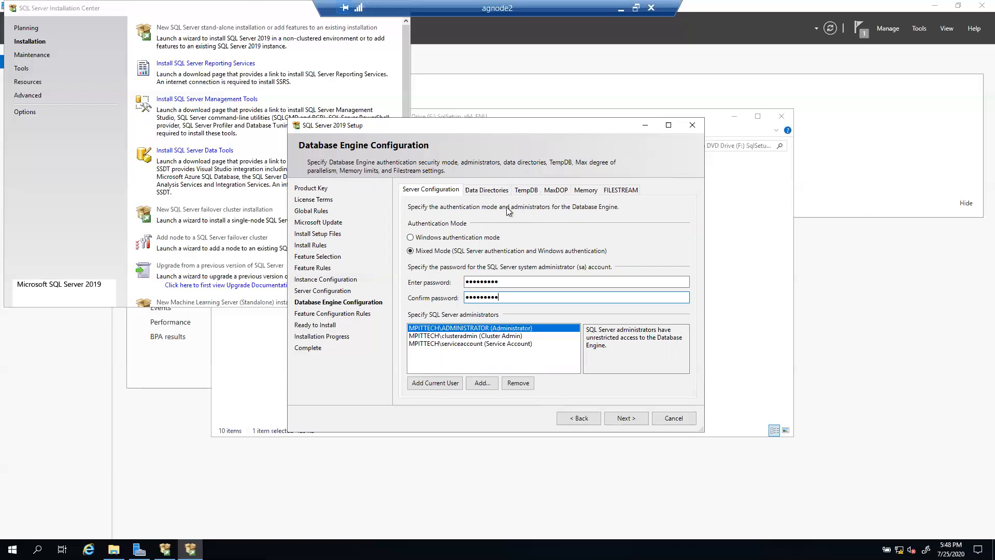
# Set the user database directory to a new E:\SQLDATA folder
pyautogui.click(483, 191)
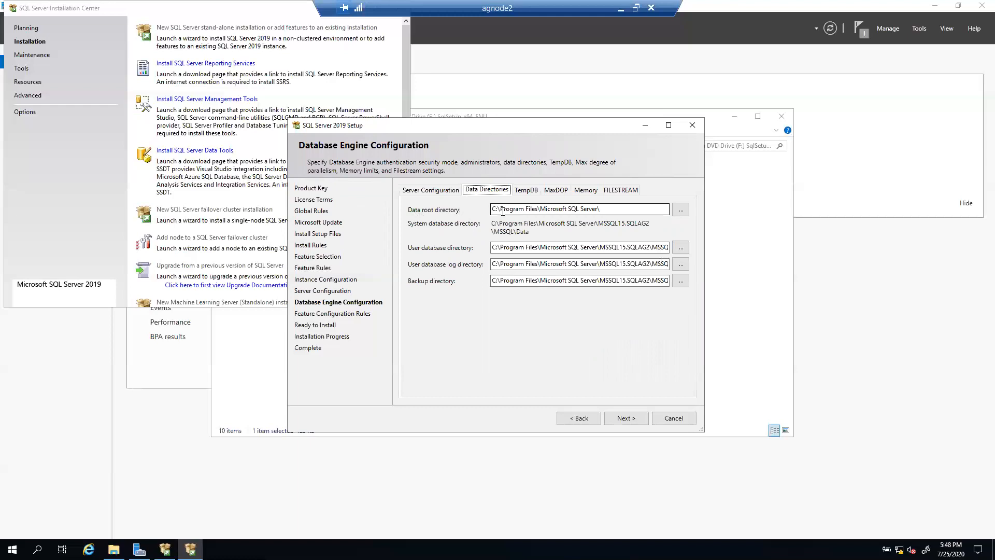
pyautogui.click(680, 249)
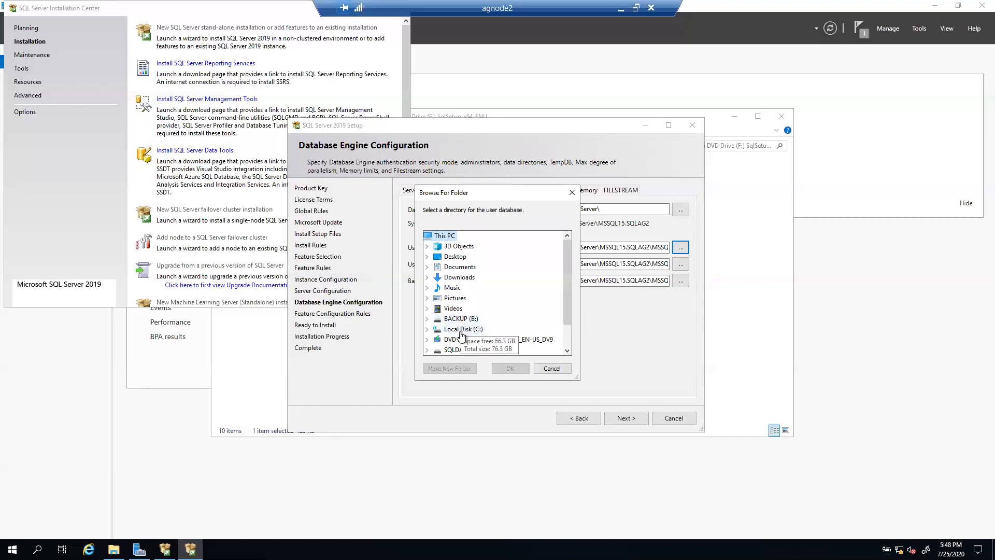
pyautogui.scroll(-1, 461, 333)
pyautogui.click(462, 320)
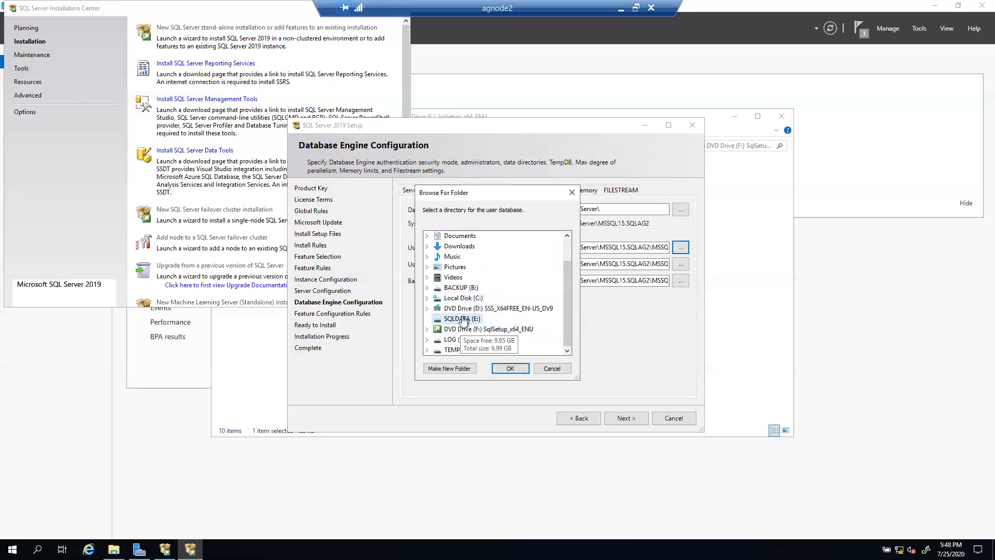
pyautogui.click(448, 369)
pyautogui.write('SQLDATA')
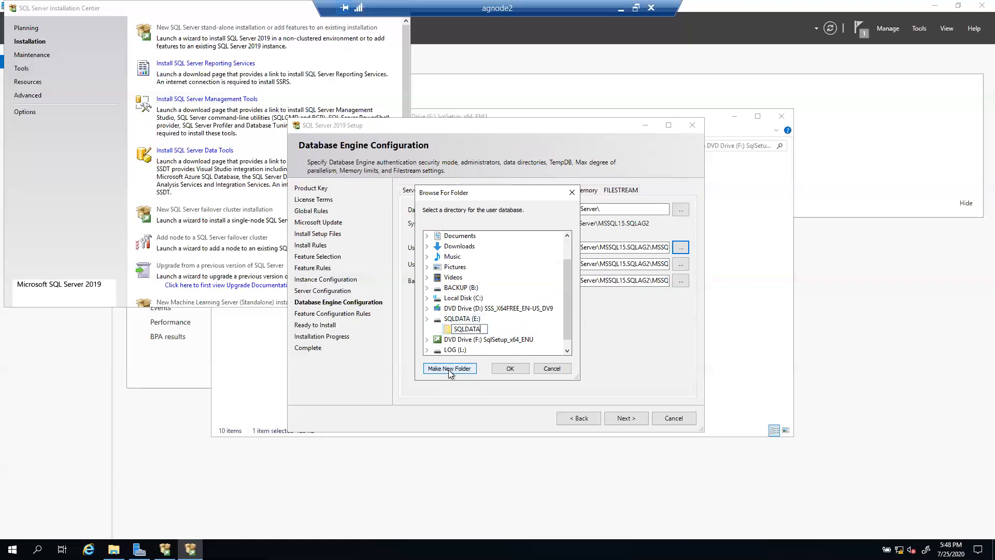
pyautogui.click(506, 368)
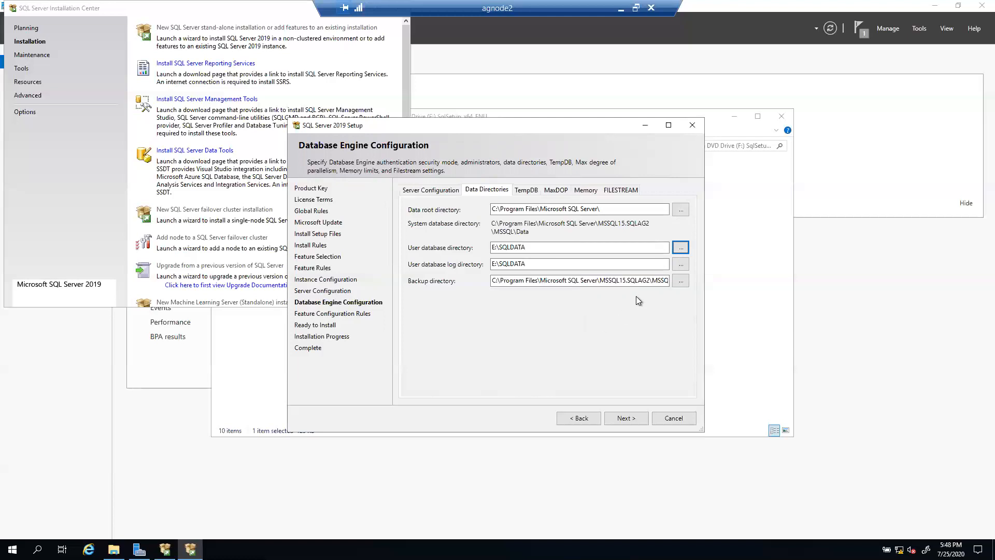
# Set the user database log directory to a new L:\LOG folder
pyautogui.click(681, 263)
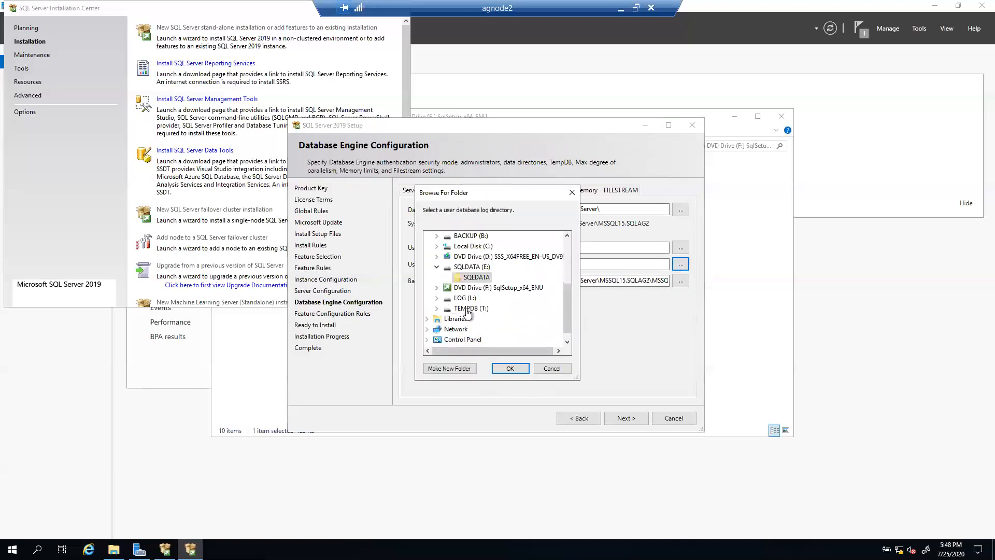
pyautogui.click(465, 298)
pyautogui.click(434, 369)
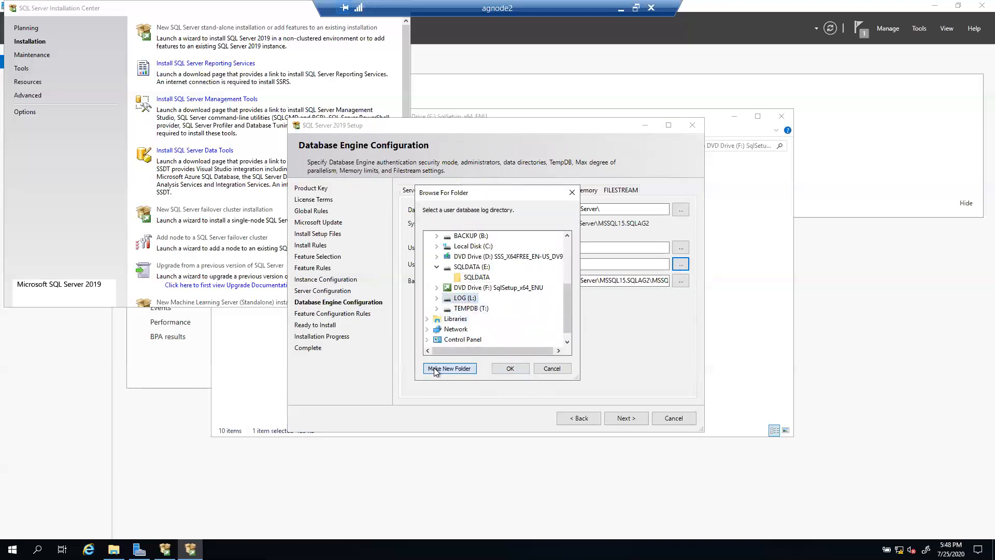
pyautogui.write('LOG')
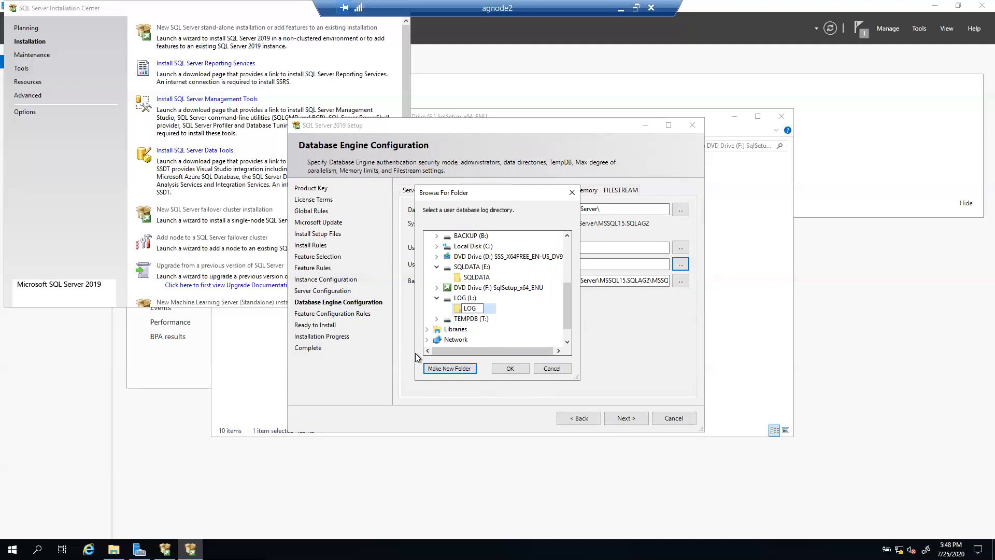
pyautogui.click(510, 368)
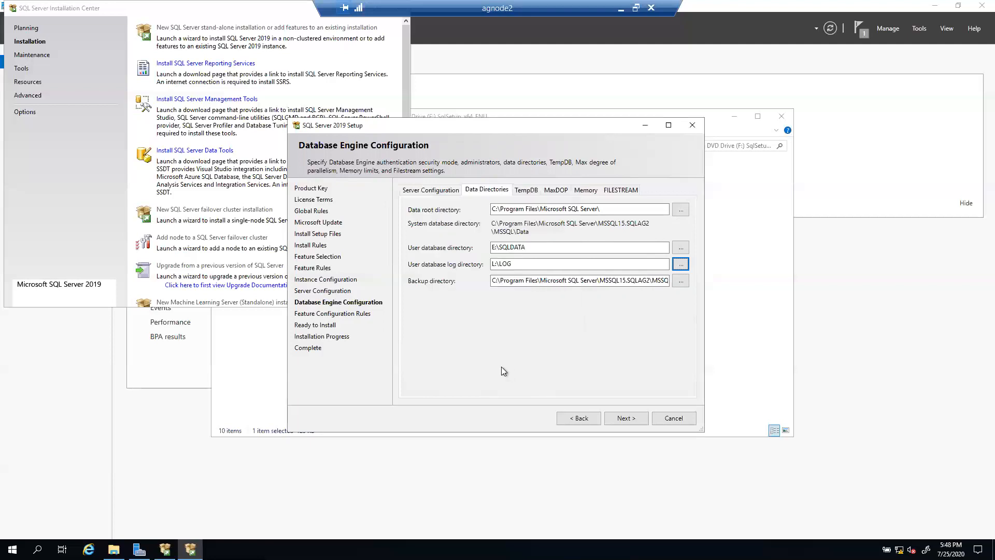
# Set the backup directory to a new B:\BACKUP folder
pyautogui.click(680, 281)
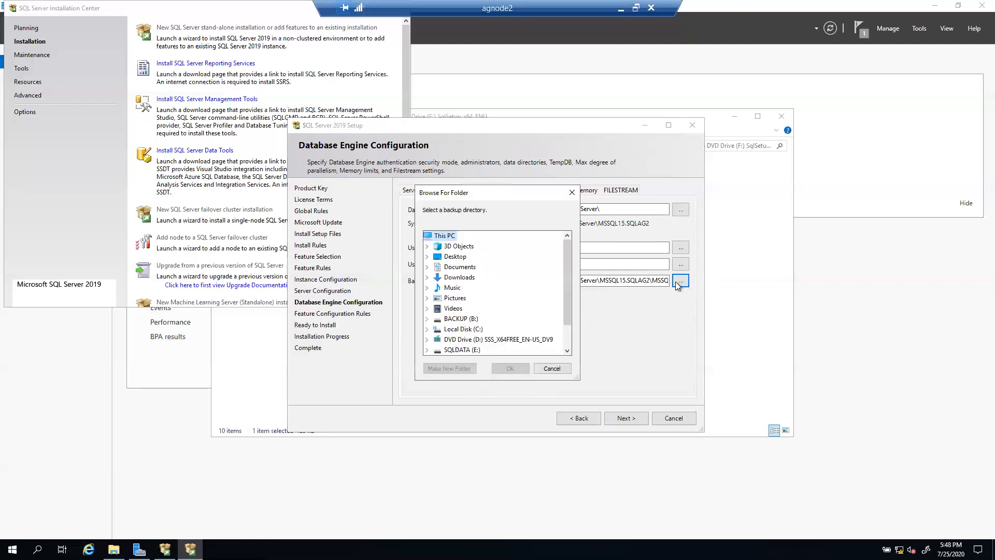
pyautogui.scroll(-2, 457, 291)
pyautogui.click(457, 289)
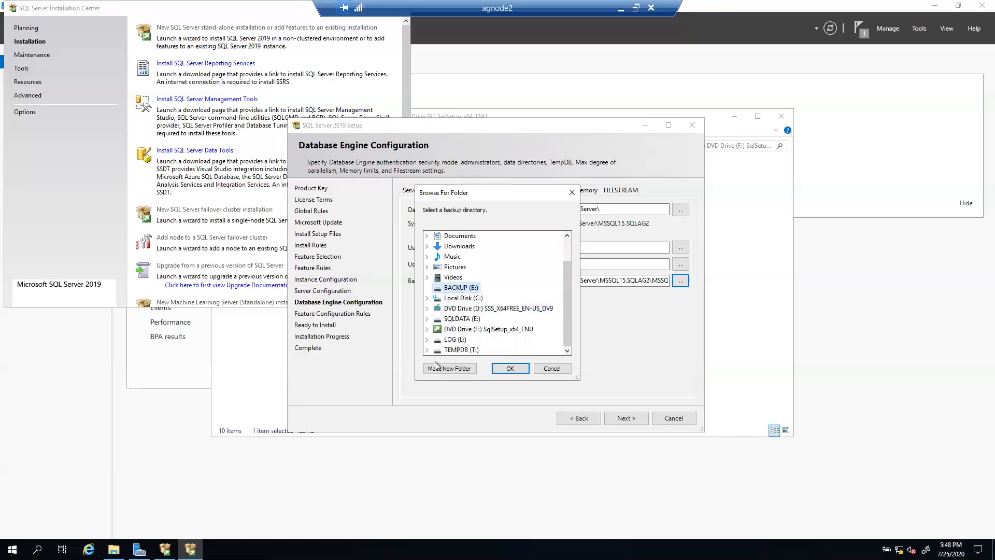
pyautogui.click(431, 369)
pyautogui.write('BACKUP')
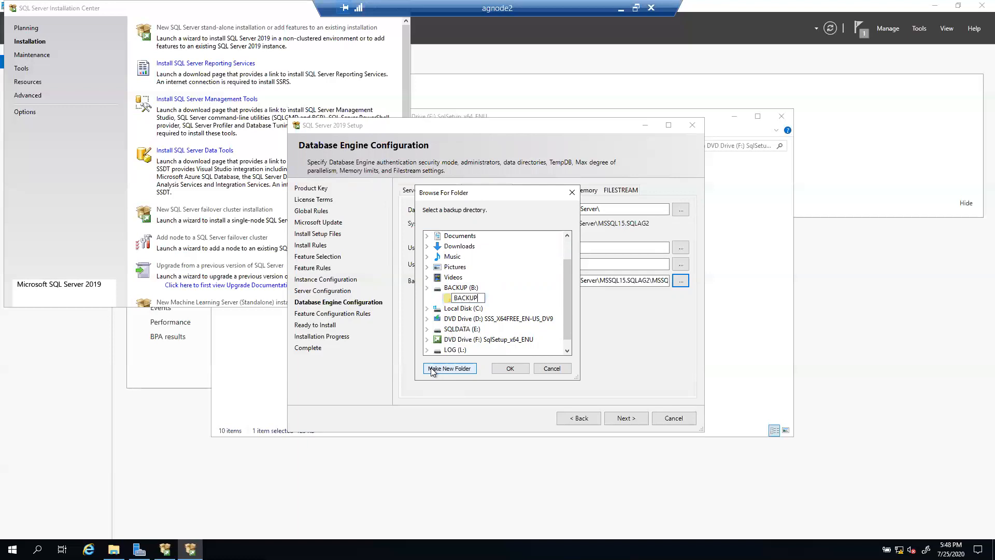
pyautogui.click(511, 367)
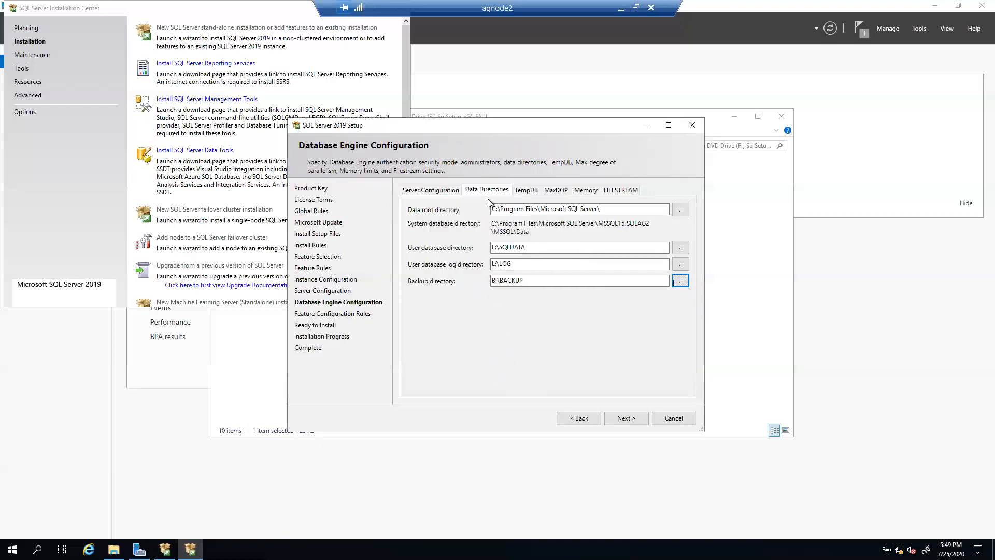
# Replace the default TempDB data directory with a new T:\TEMPDB folder
pyautogui.click(523, 192)
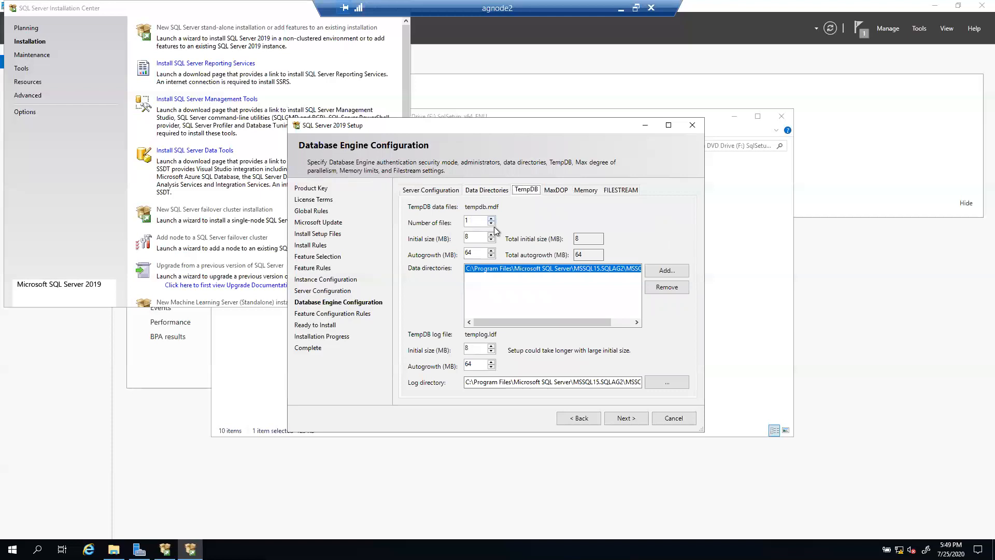
pyautogui.click(668, 288)
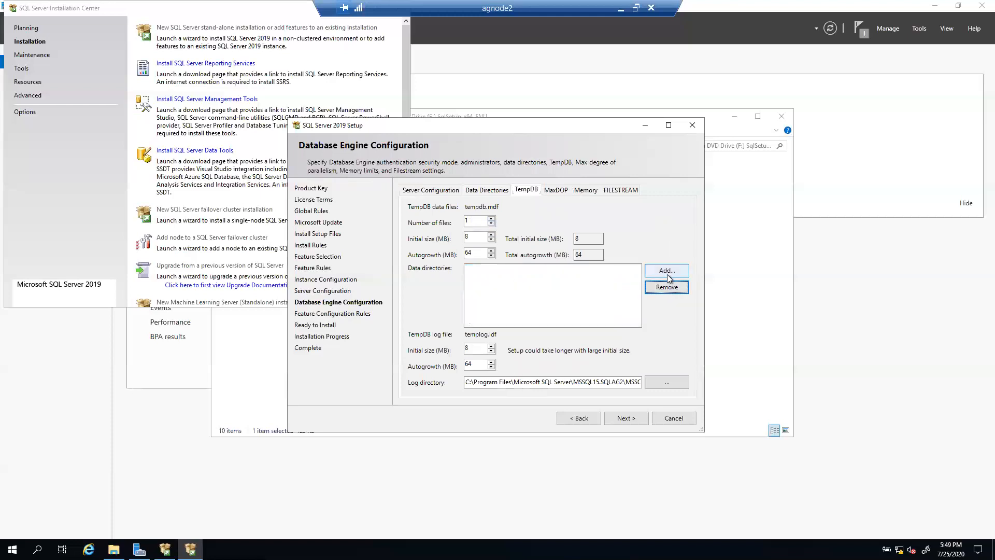
pyautogui.click(666, 271)
pyautogui.moveTo(563, 275); pyautogui.dragTo(564, 306)
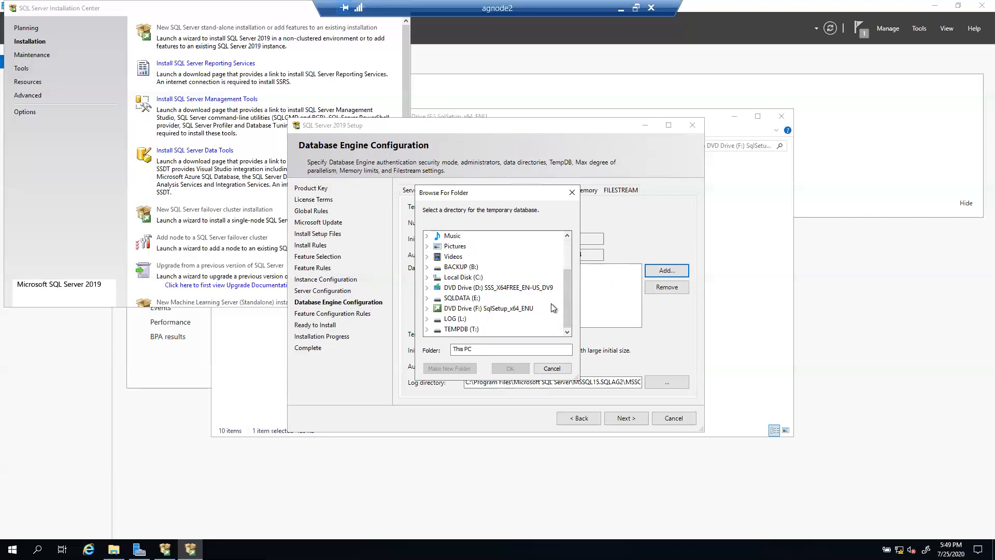
pyautogui.click(452, 330)
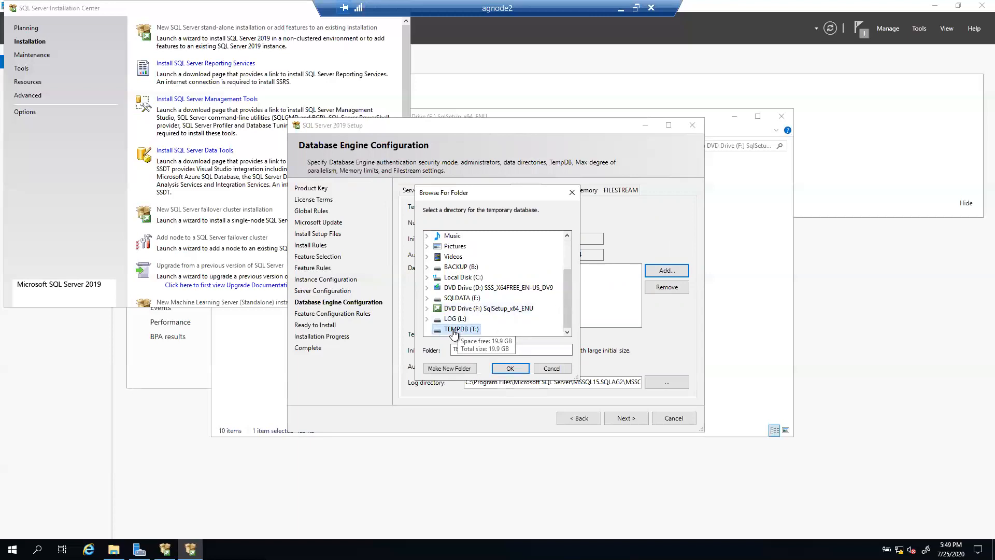
pyautogui.click(450, 368)
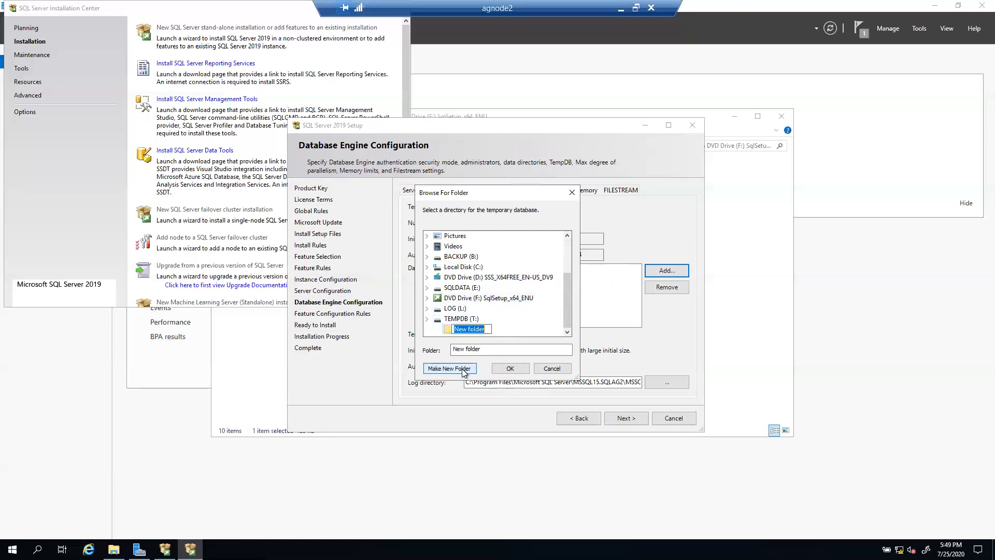
pyautogui.write('TEMPDB')
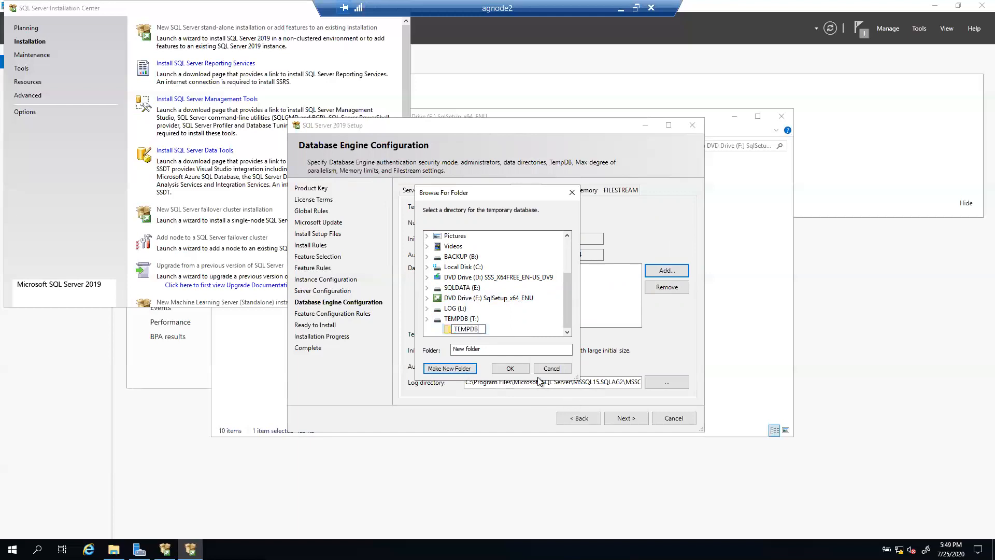
pyautogui.click(510, 368)
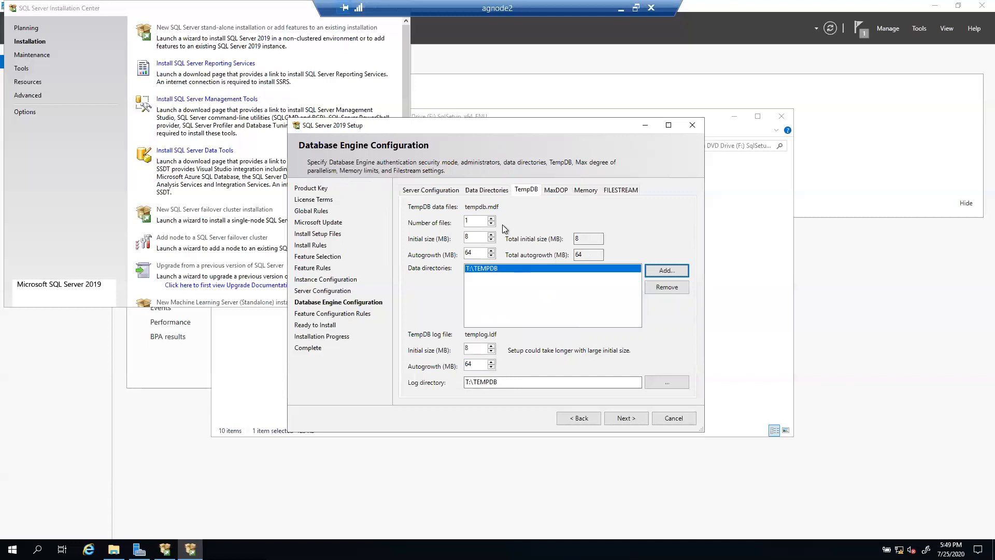
# Raise the TempDB data file count to 4 and bring up the Memory settings
pyautogui.click(490, 219)
pyautogui.click(490, 220)
pyautogui.click(490, 219)
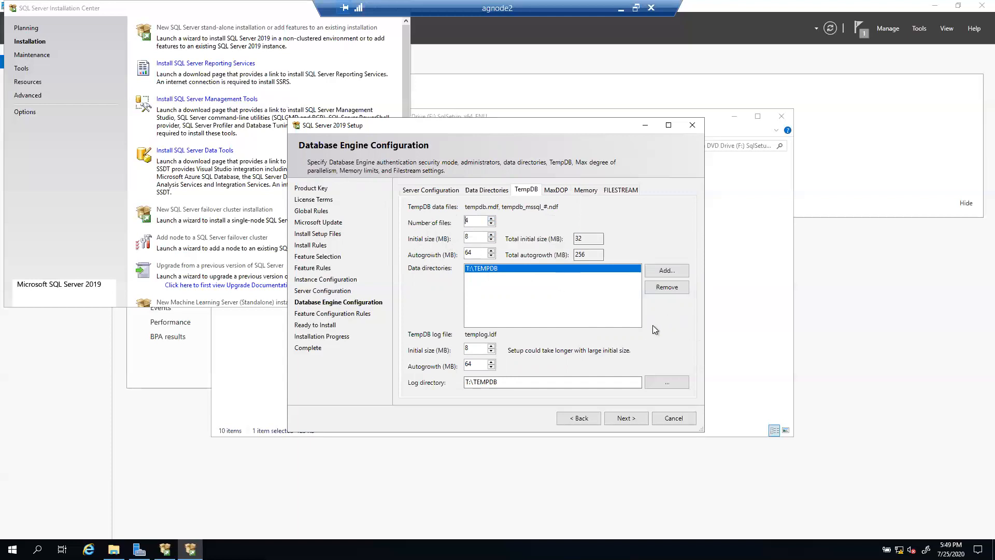
pyautogui.click(582, 191)
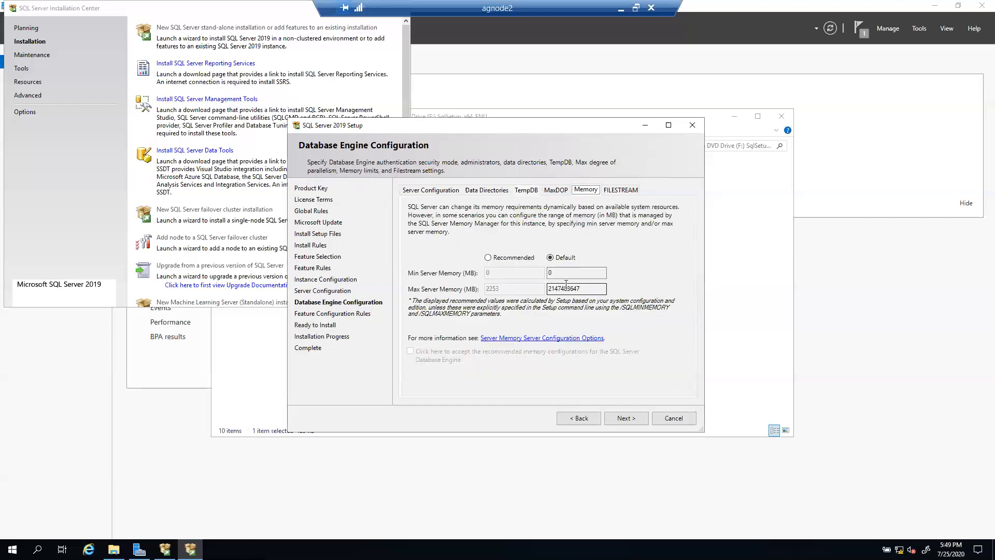
# Accept the recommended memory limits of 0 MB minimum and 2253 MB maximum, then continue
pyautogui.click(488, 258)
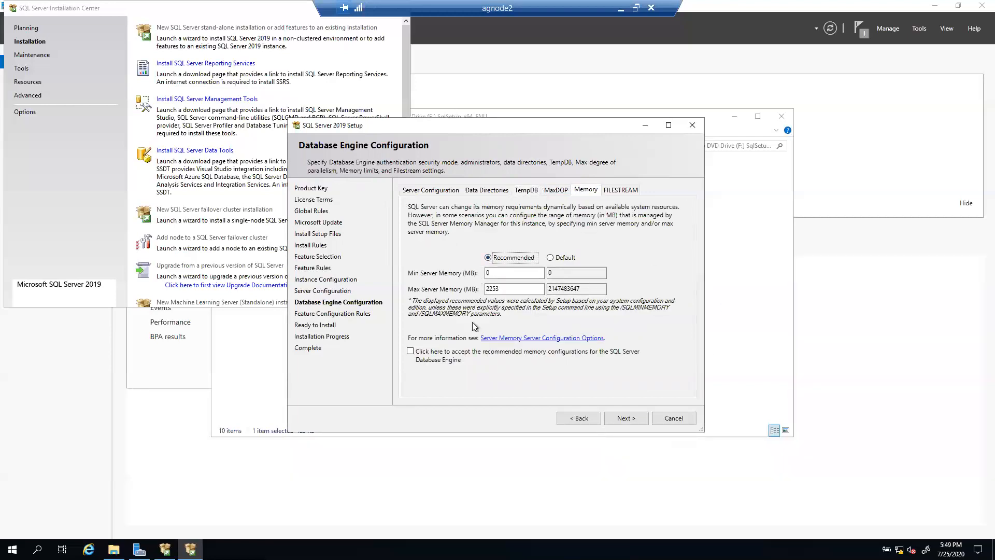
pyautogui.click(411, 351)
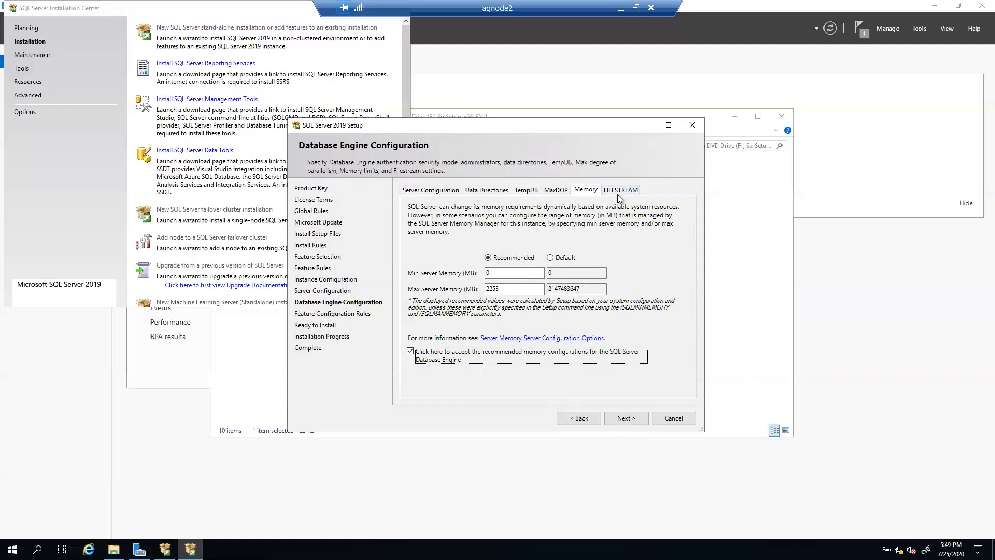
pyautogui.click(626, 419)
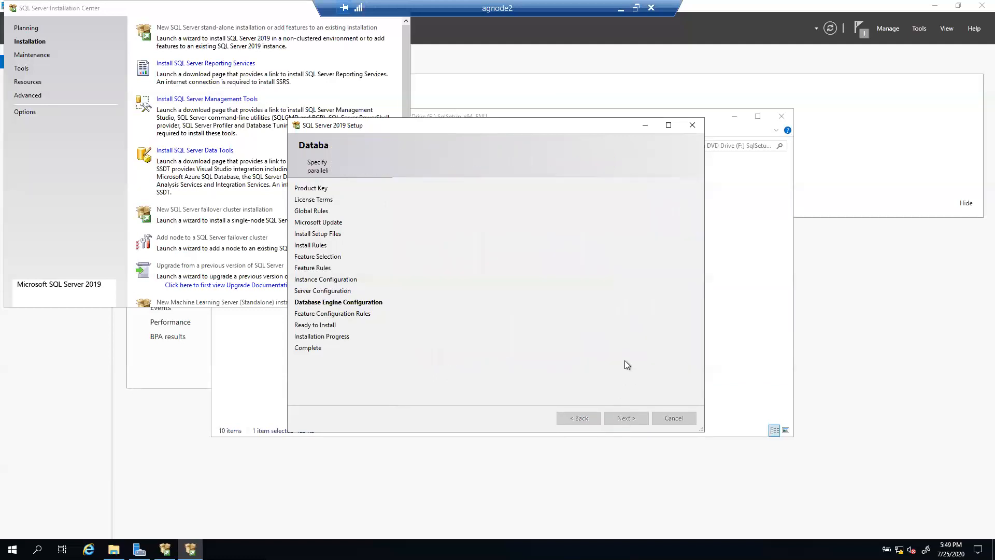
# Review the Ready to Install summary and begin installing the selected features
pyautogui.scroll(-15, 626, 311)
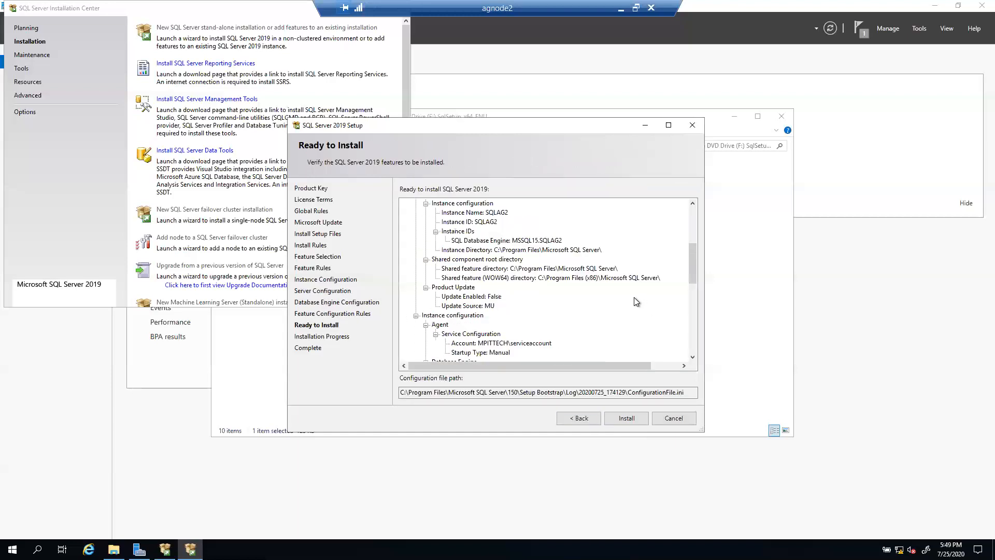
pyautogui.scroll(10, 574, 306)
pyautogui.scroll(-10, 577, 293)
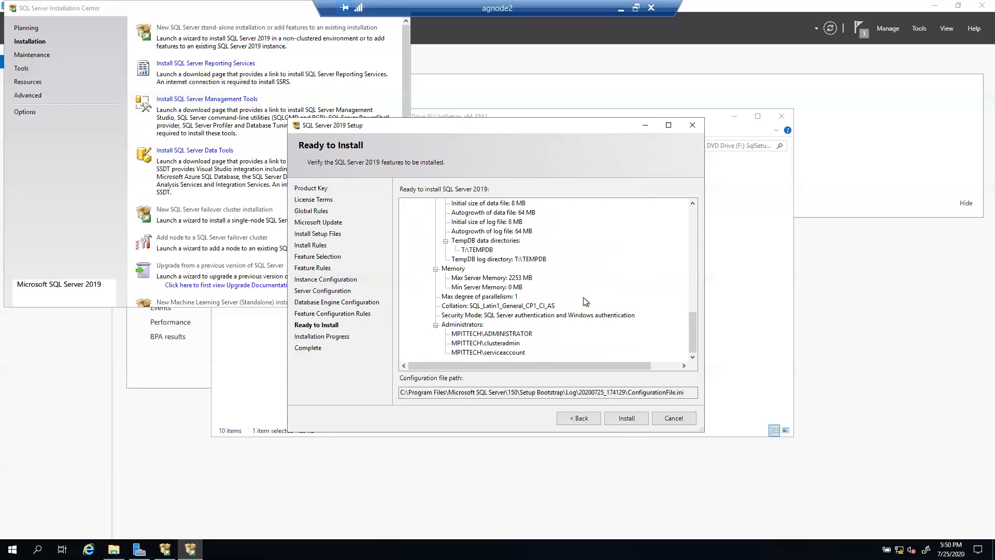
pyautogui.click(623, 421)
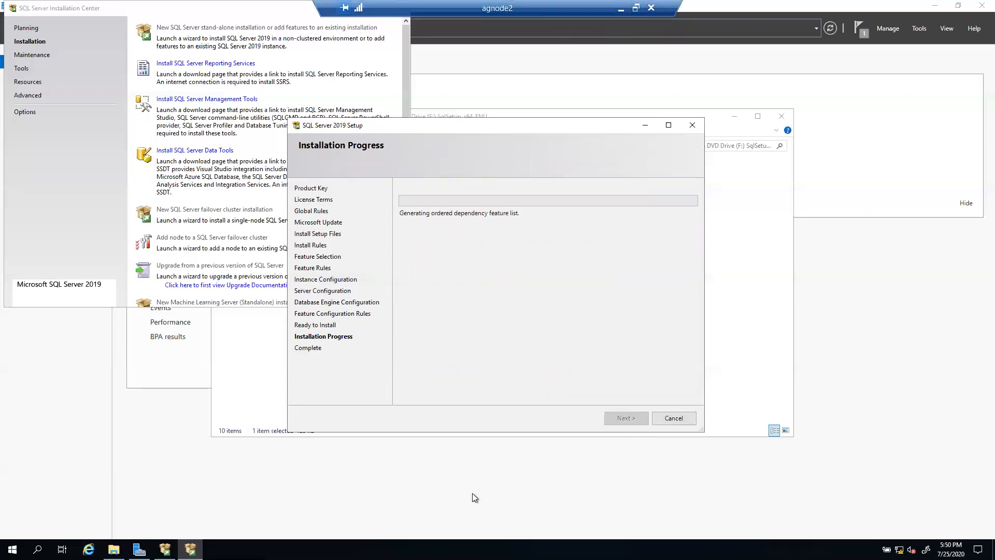
# Switch to agnode1, confirm its install completed, close Setup, and minimize the session
pyautogui.click(621, 8)
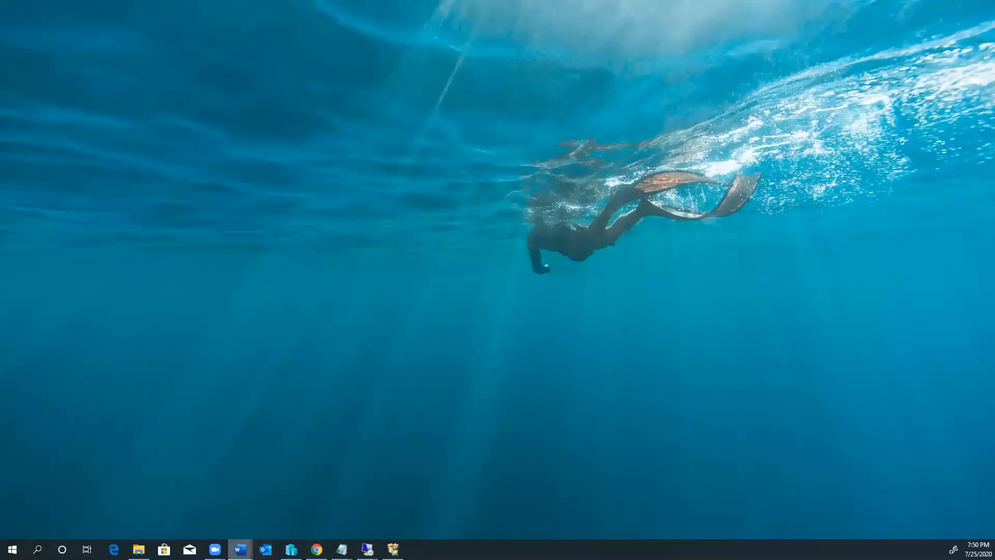
pyautogui.moveTo(367, 550)
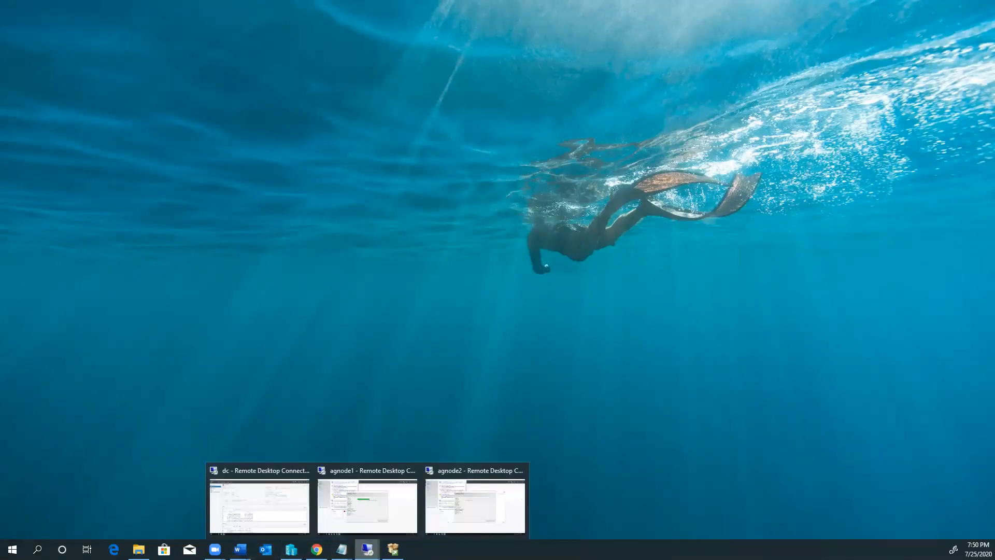
pyautogui.click(357, 521)
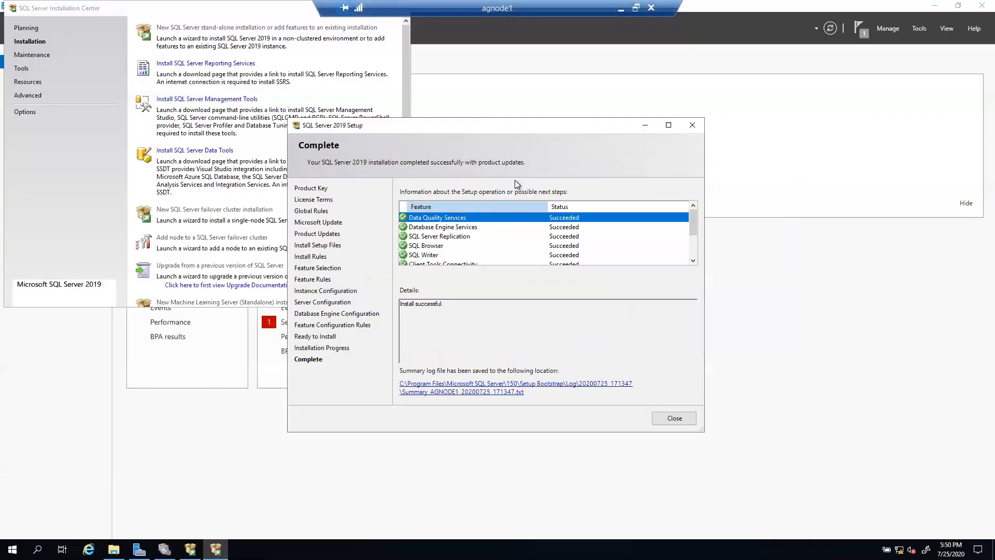
pyautogui.scroll(-2, 683, 245)
pyautogui.scroll(2, 646, 237)
pyautogui.scroll(-2, 654, 238)
pyautogui.scroll(2, 644, 245)
pyautogui.scroll(-2, 647, 238)
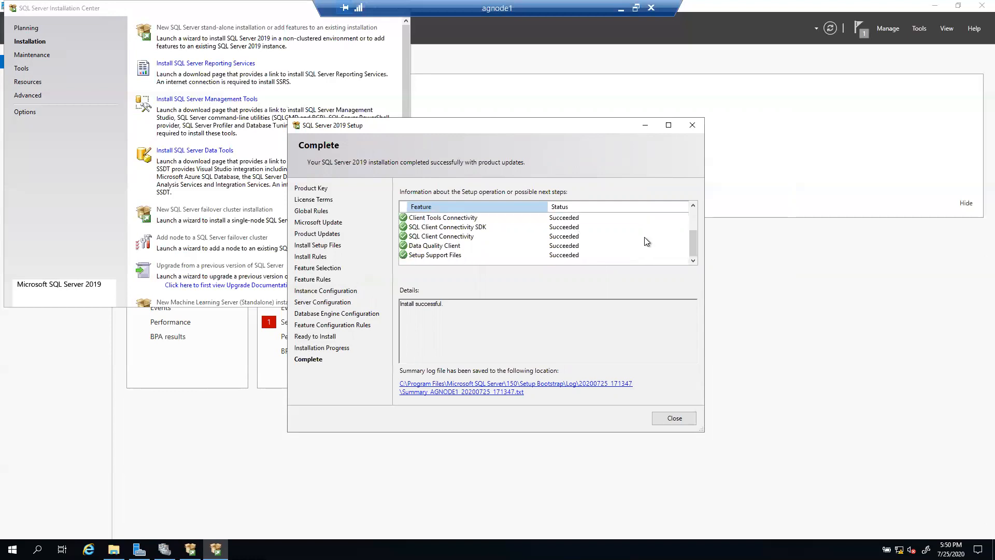
pyautogui.click(670, 419)
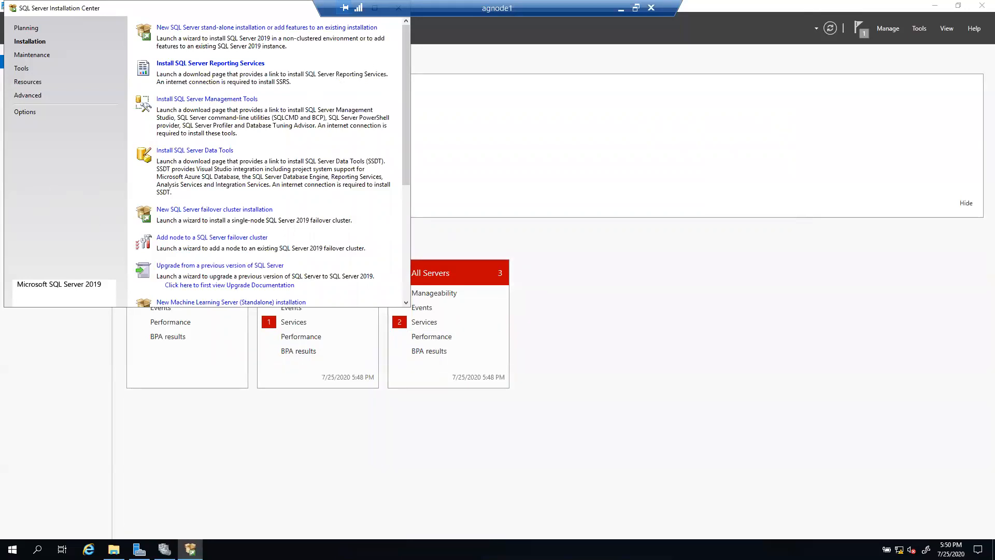
pyautogui.click(621, 8)
# On agnode2, review the successful SQL Server 2019 setup summary and close it
pyautogui.moveTo(367, 549)
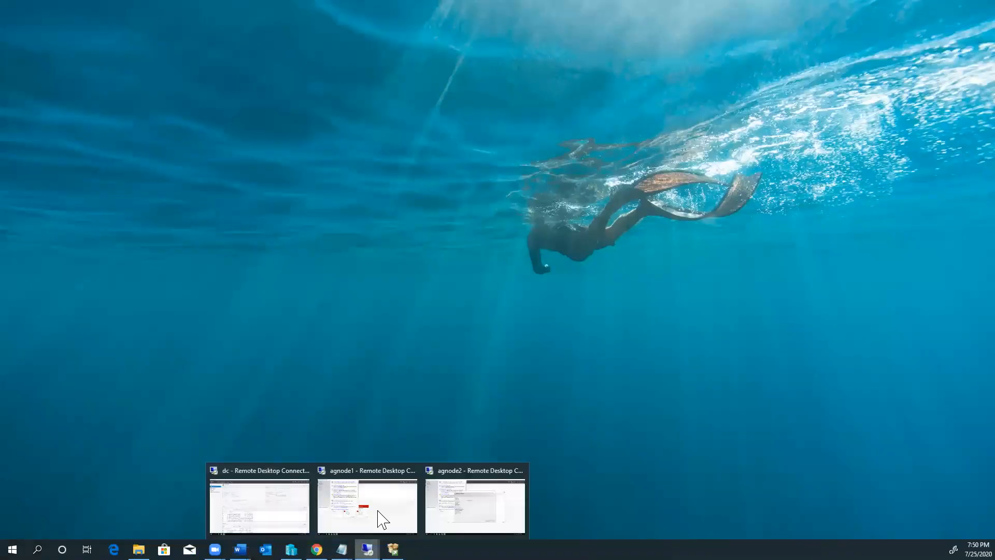
pyautogui.click(456, 513)
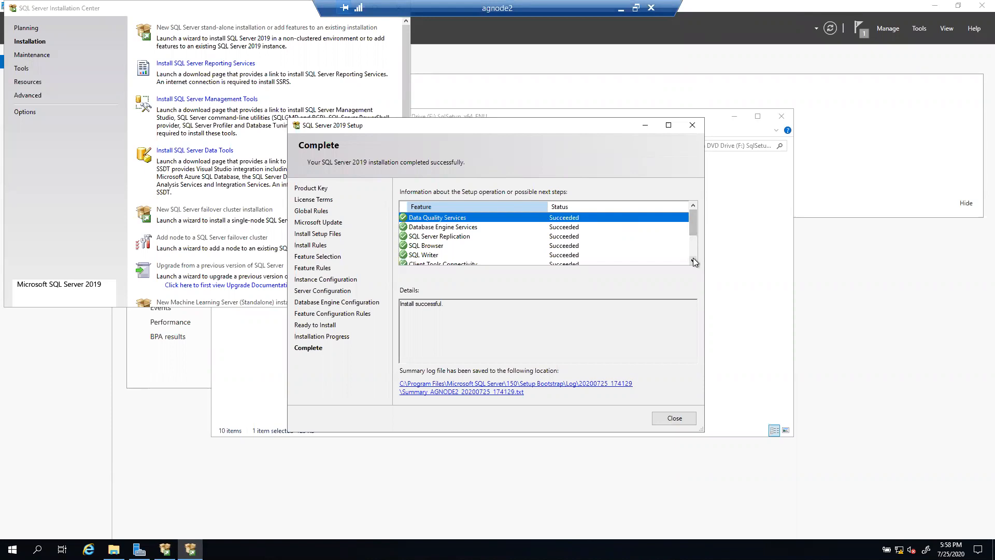
pyautogui.scroll(-2, 694, 261)
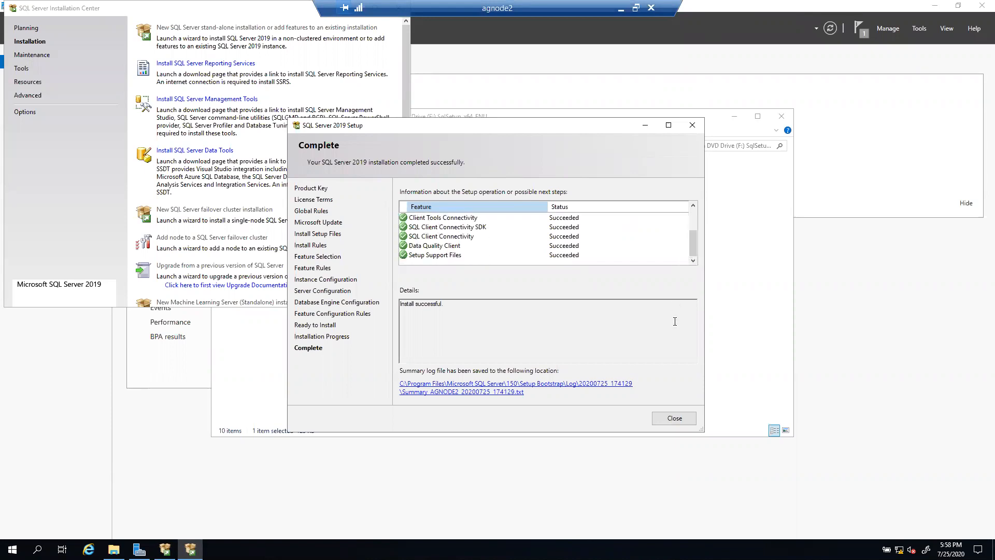
pyautogui.click(673, 418)
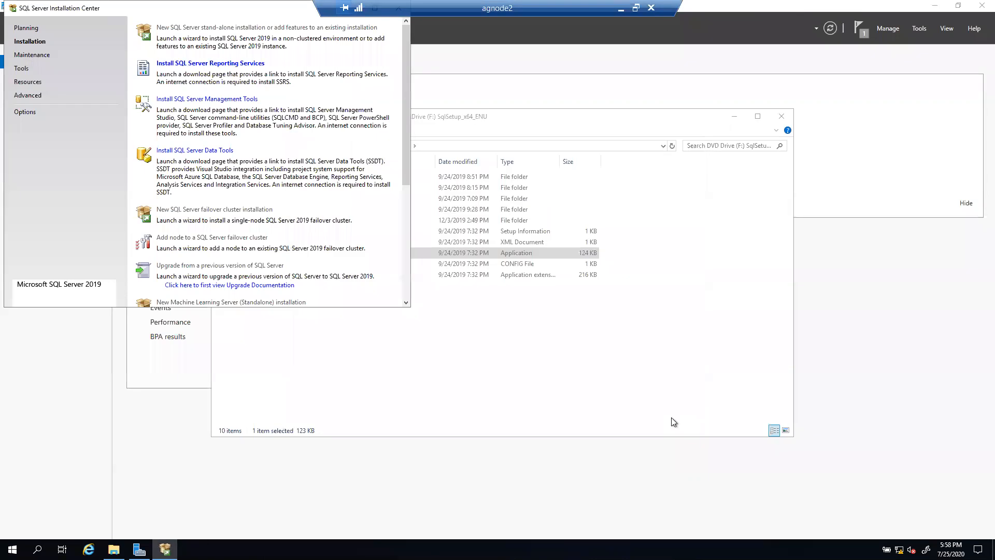
# Close the Installation Center and the DVD drive folder, then minimize the agnode2 session
pyautogui.moveTo(172, 13); pyautogui.dragTo(174, 42)
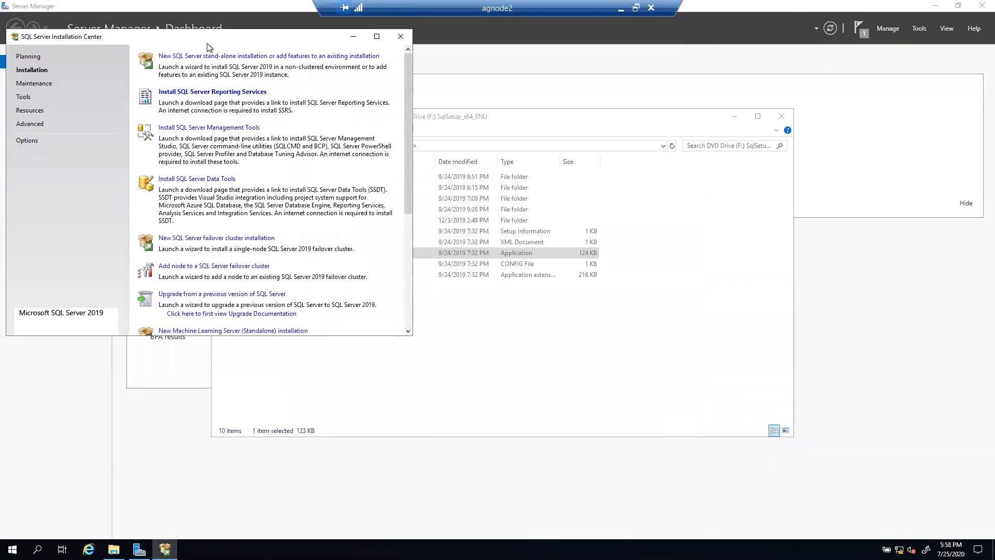
pyautogui.click(400, 37)
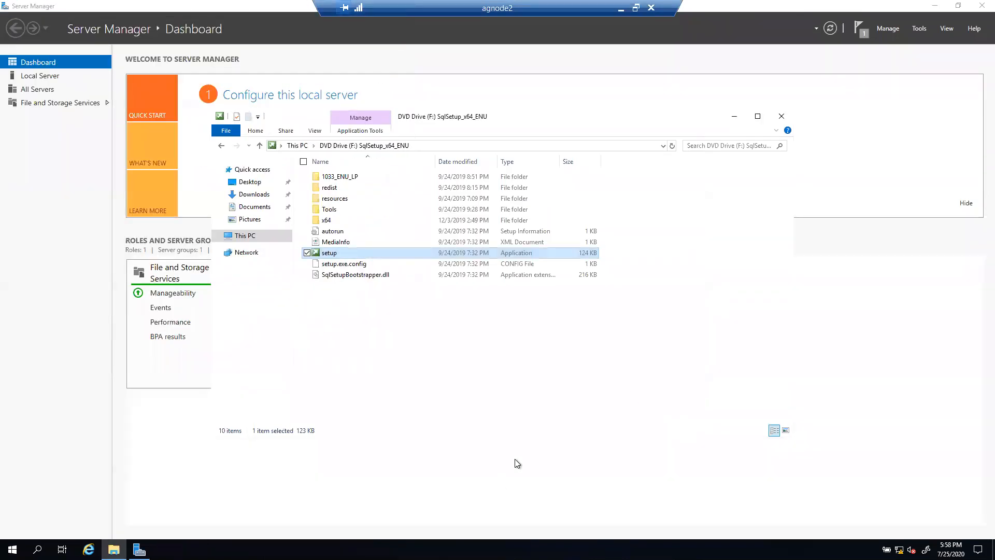
pyautogui.click(781, 115)
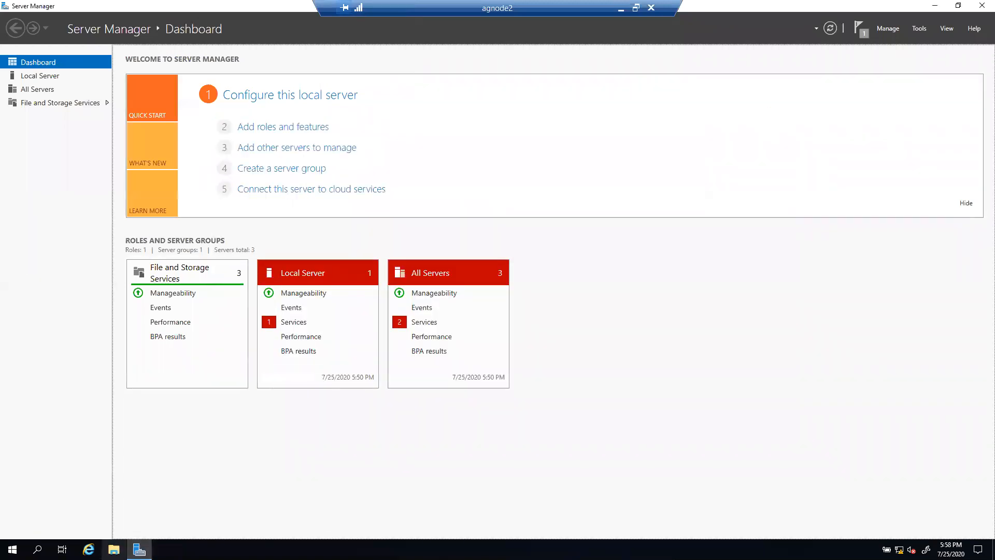
pyautogui.click(619, 11)
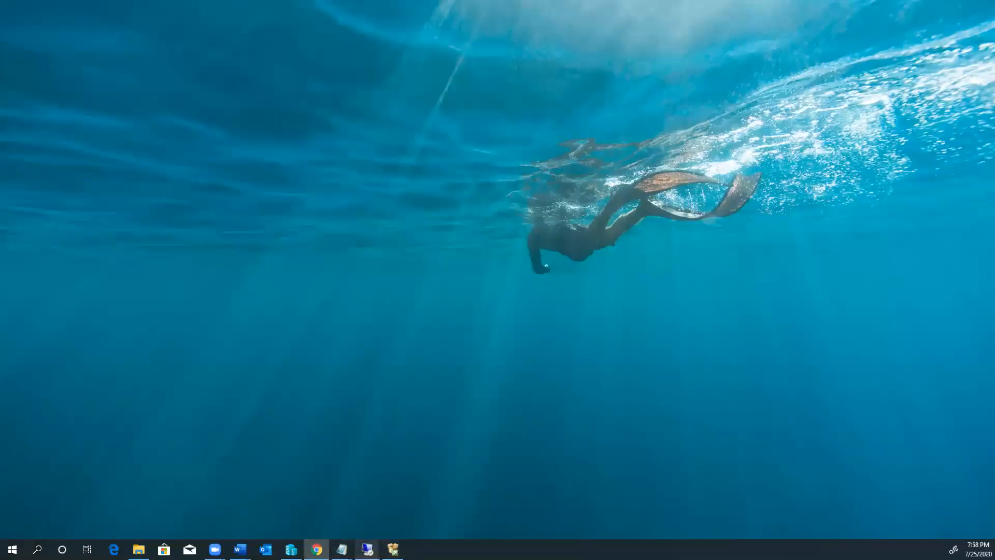
# Return to agnode1 and close its SQL Server Installation Center
pyautogui.moveTo(367, 549)
pyautogui.click(390, 515)
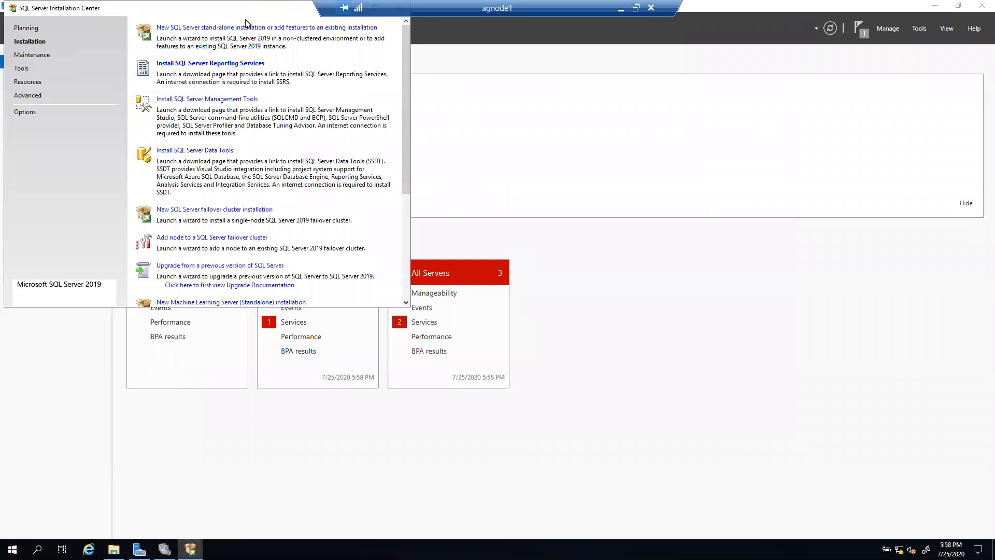
pyautogui.click(426, 92)
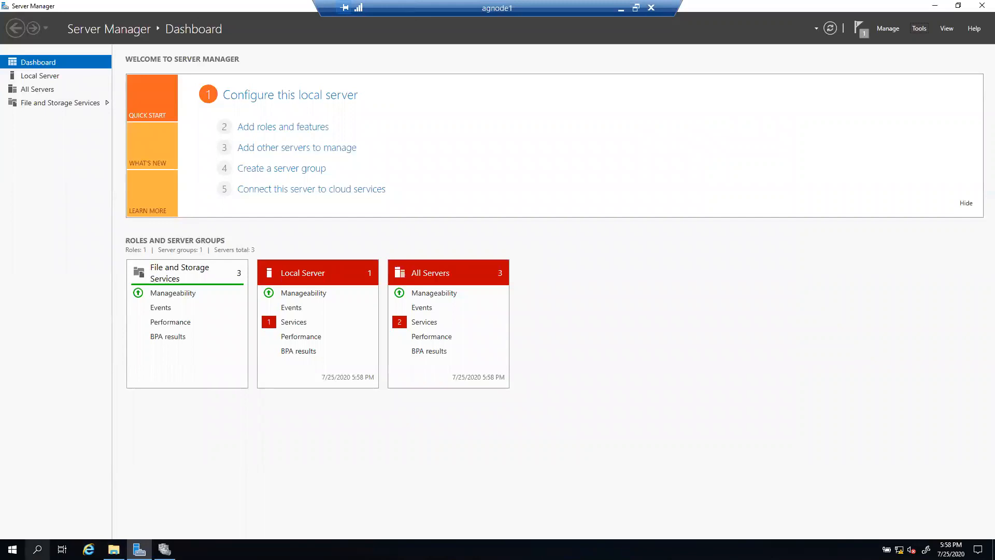
# Launch SQL Server 2019 Configuration Manager via a 'config' search and widen its Items column
pyautogui.click(37, 549)
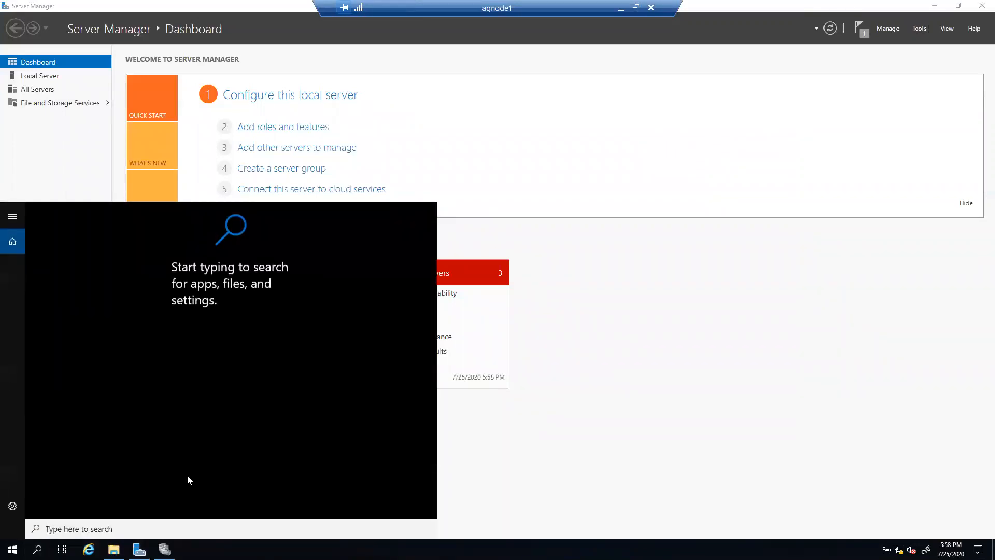
pyautogui.write('config')
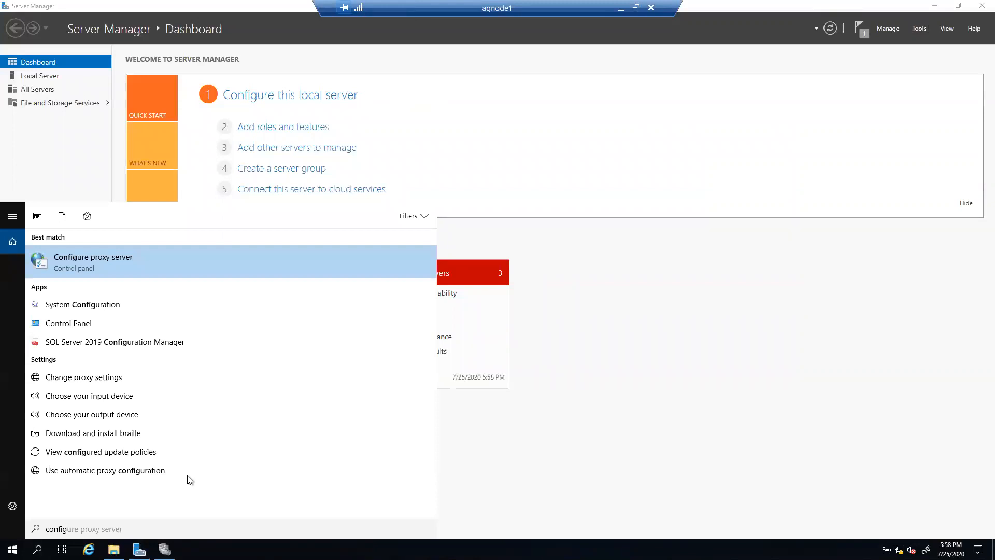
pyautogui.click(130, 343)
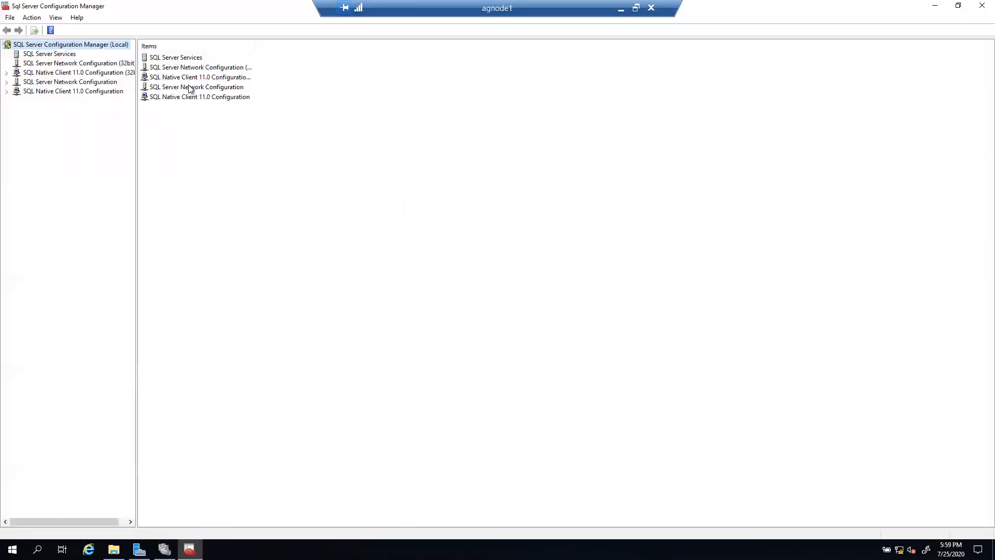
pyautogui.moveTo(255, 46); pyautogui.dragTo(322, 46)
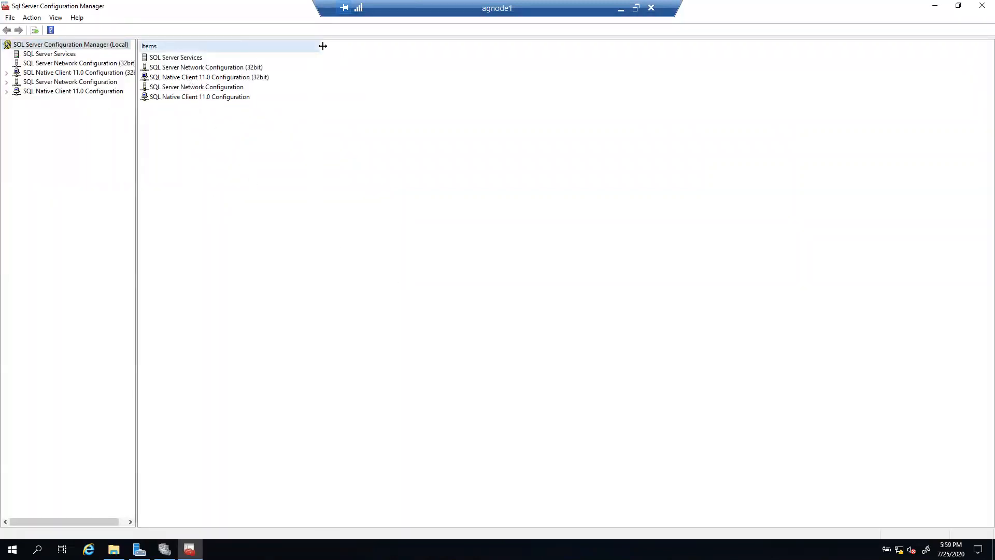
# Open the SQL Server Services list with the Name column widened
pyautogui.click(171, 60)
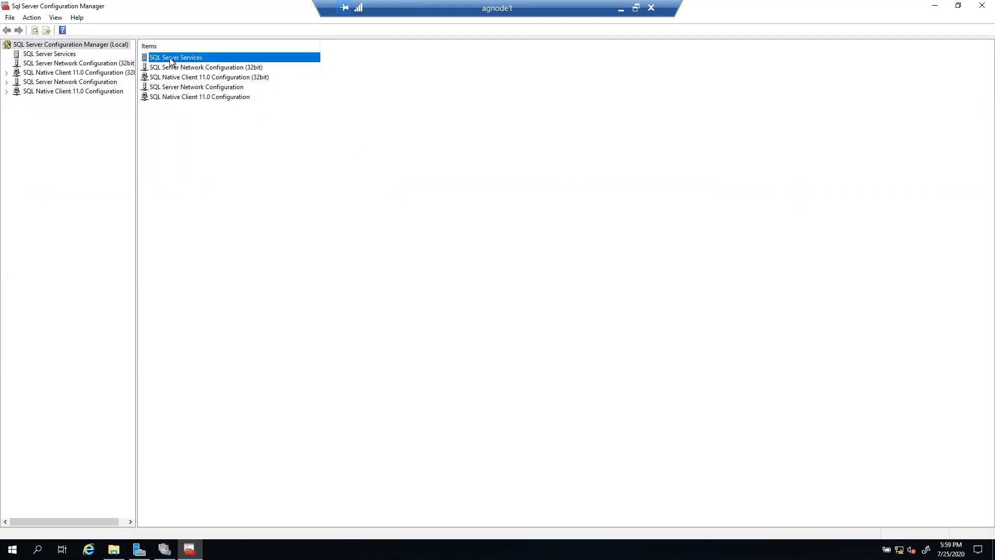
pyautogui.doubleClick(171, 60)
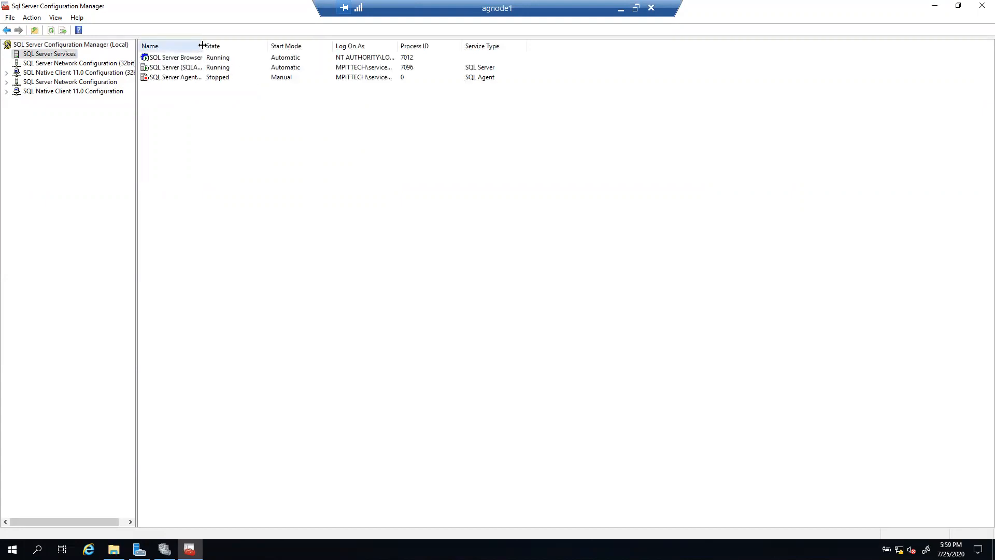
pyautogui.moveTo(245, 44); pyautogui.dragTo(260, 44)
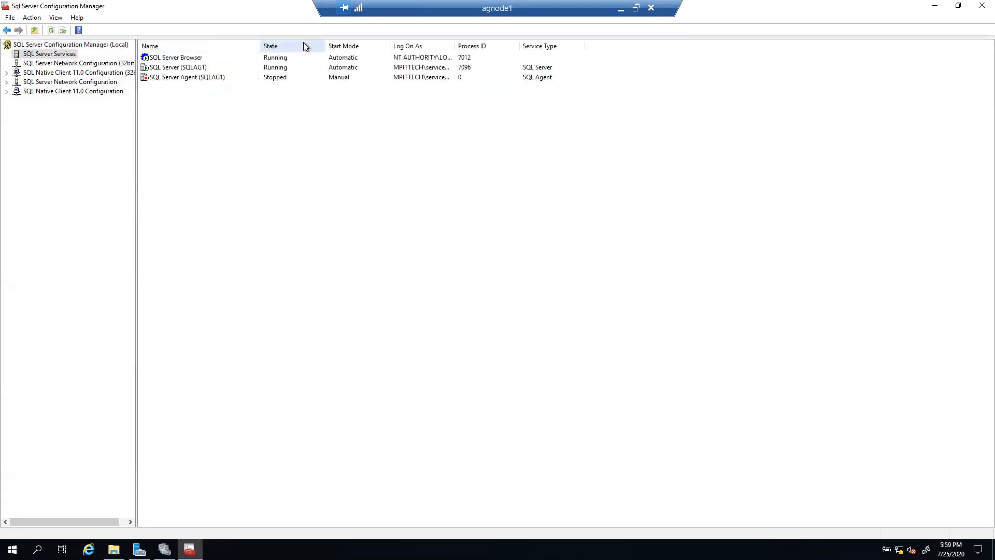
# Enable Always On Availability Groups for SQL Server (SQLAG1) and restart the service
pyautogui.rightClick(182, 69)
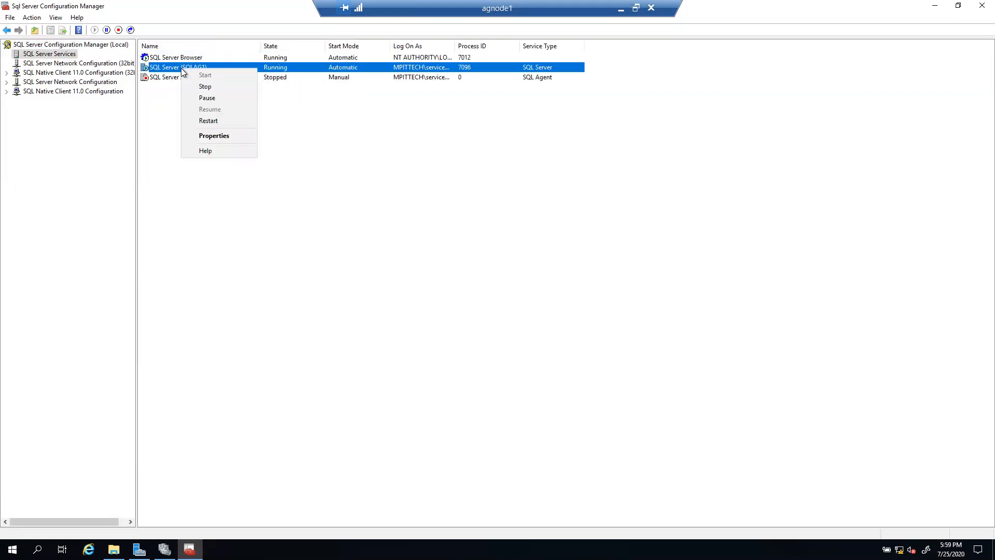
pyautogui.click(213, 135)
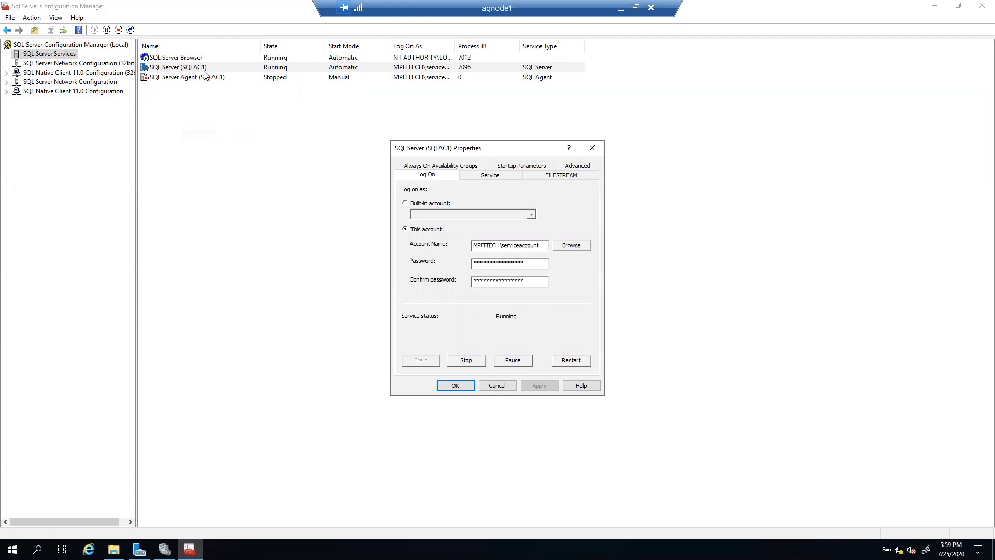
pyautogui.click(428, 167)
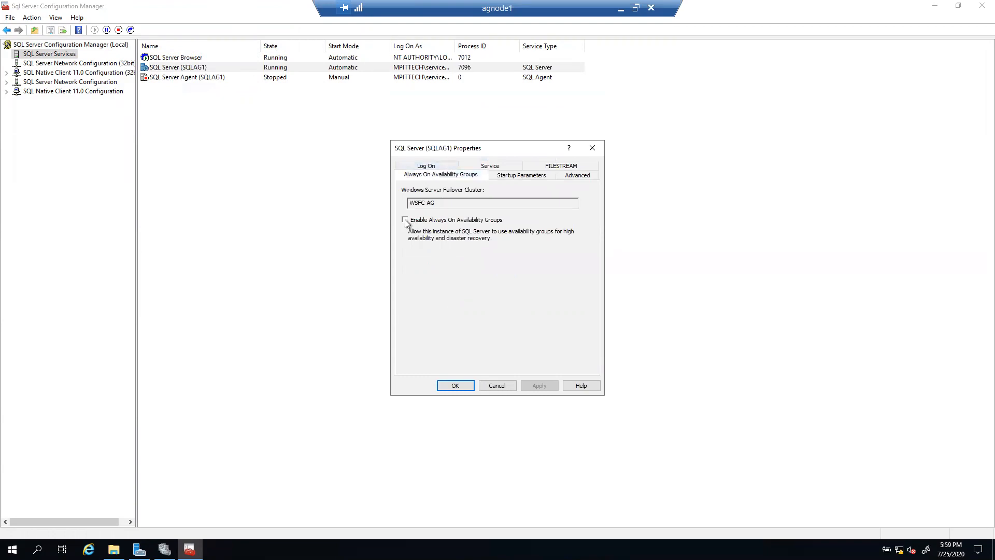
pyautogui.click(405, 220)
pyautogui.click(540, 385)
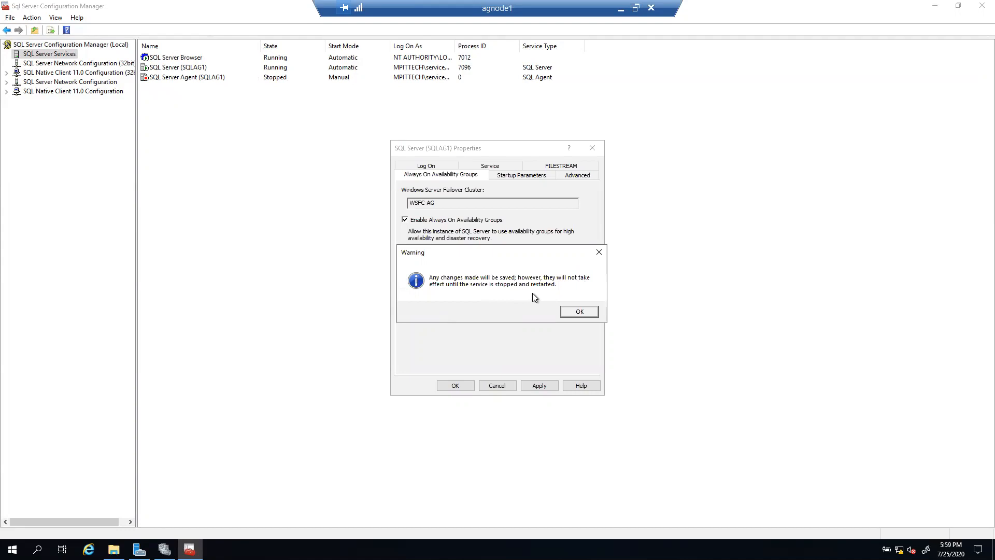
pyautogui.click(578, 311)
pyautogui.click(456, 386)
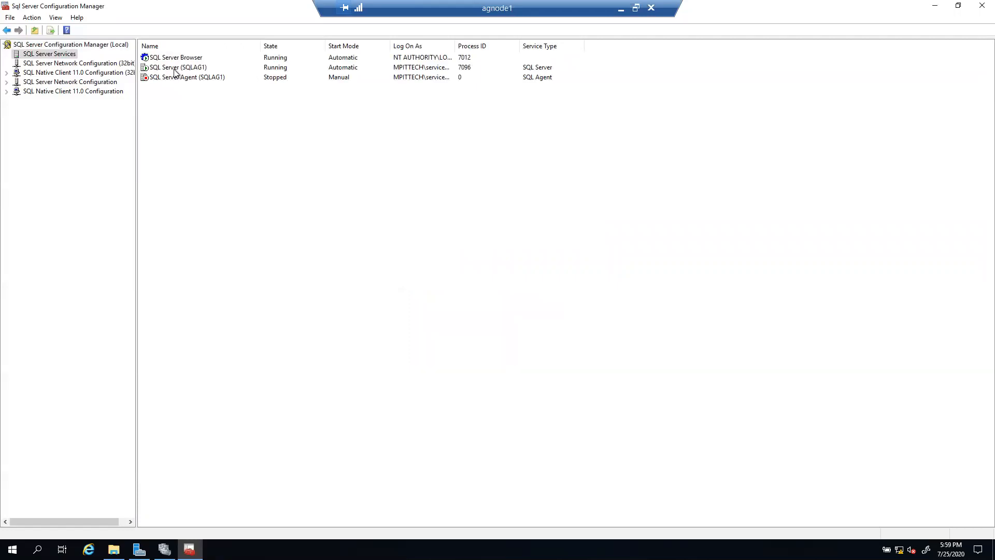
pyautogui.rightClick(175, 71)
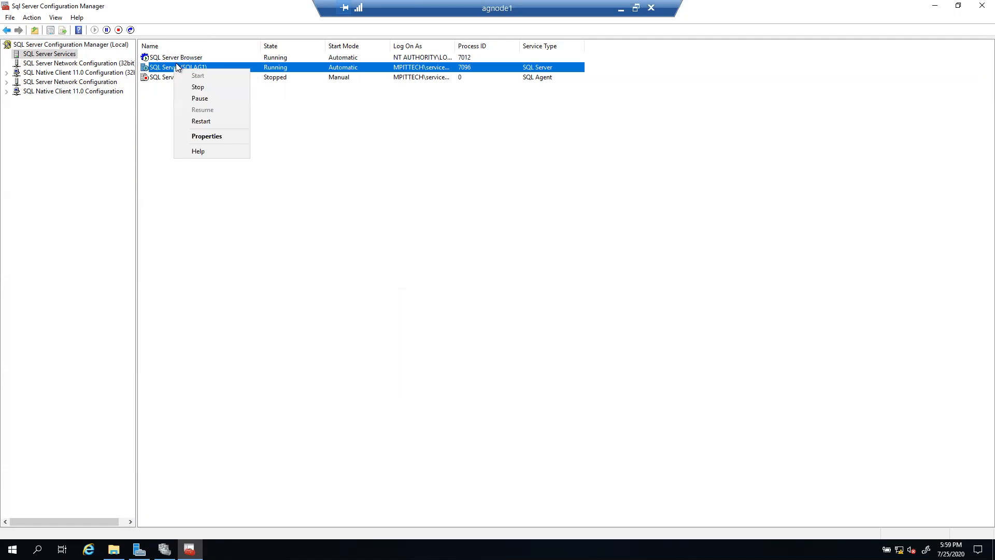
pyautogui.click(203, 121)
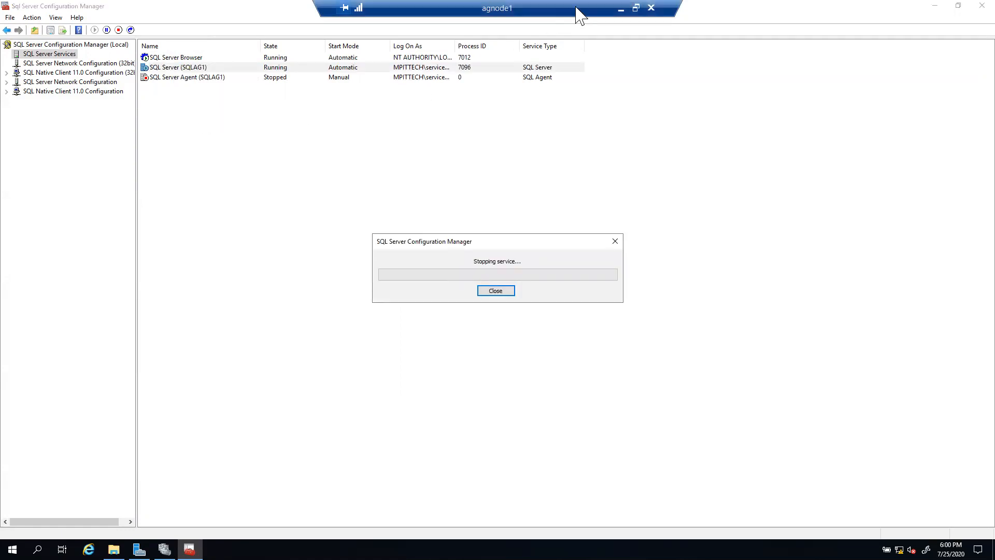
# Switch to agnode2 and launch SQL Server 2019 Configuration Manager via a 'config' search
pyautogui.click(623, 11)
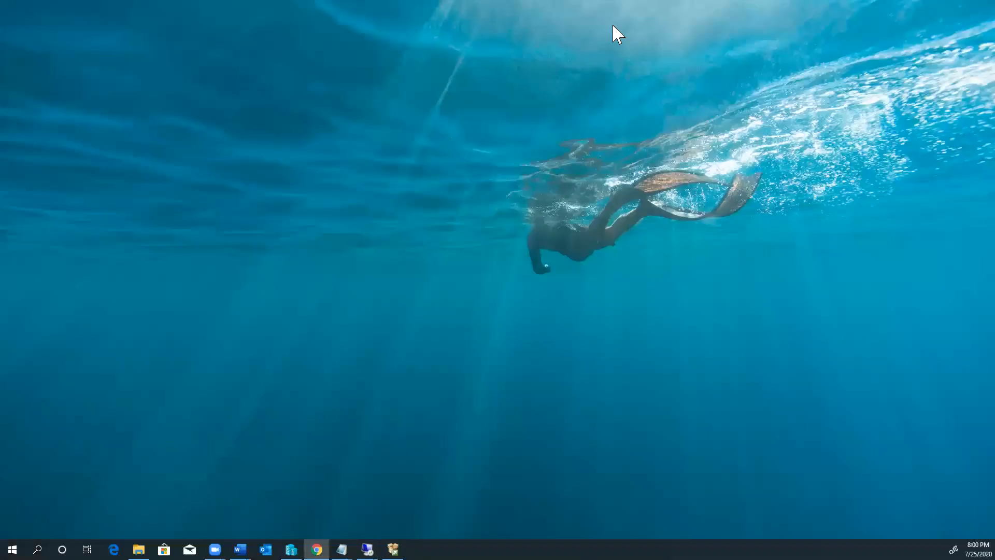
pyautogui.moveTo(366, 549)
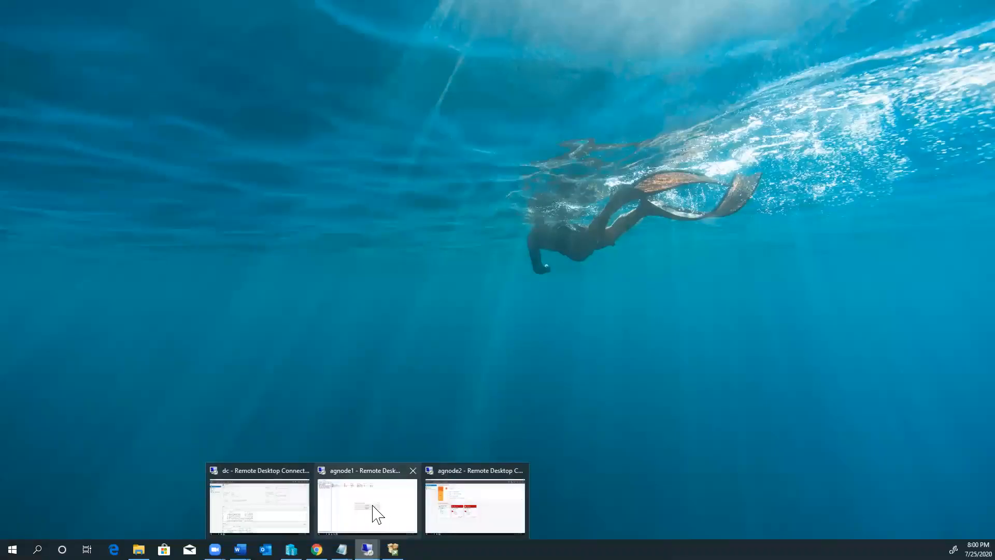
pyautogui.click(468, 512)
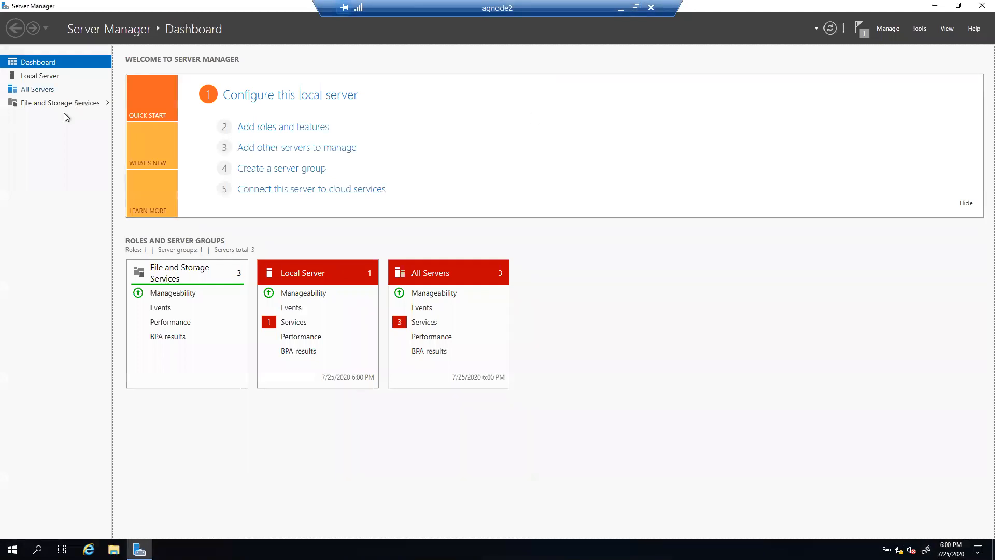
pyautogui.click(36, 548)
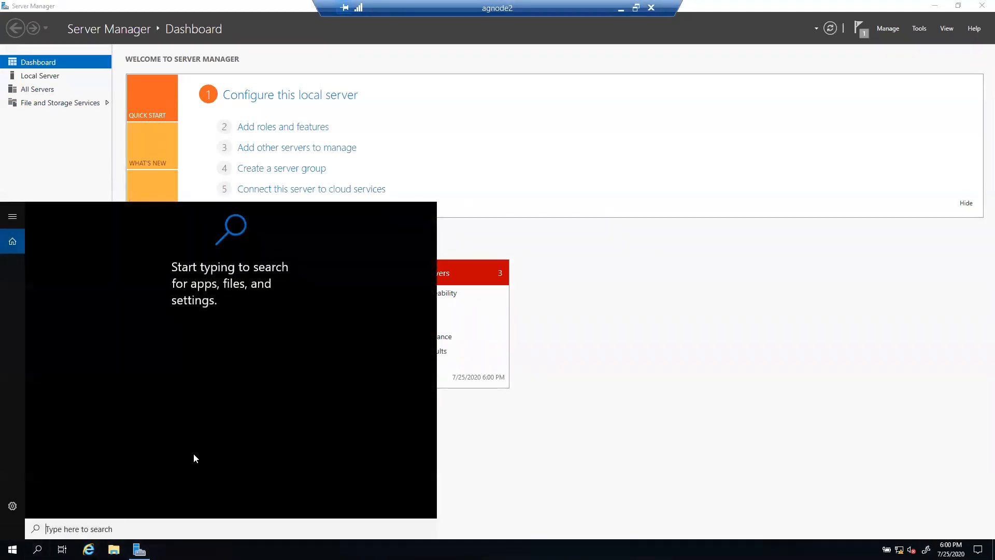
pyautogui.write('confi')
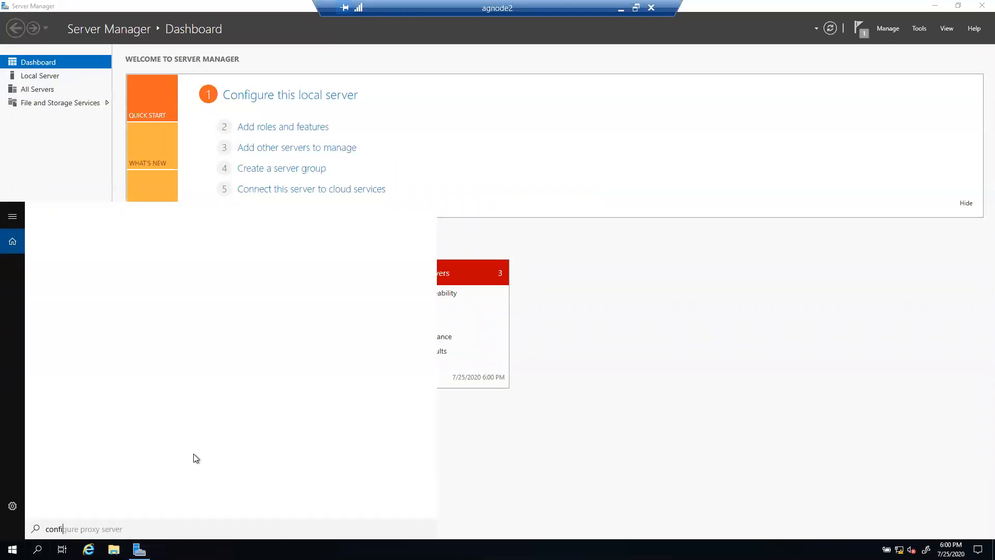
pyautogui.write('g')
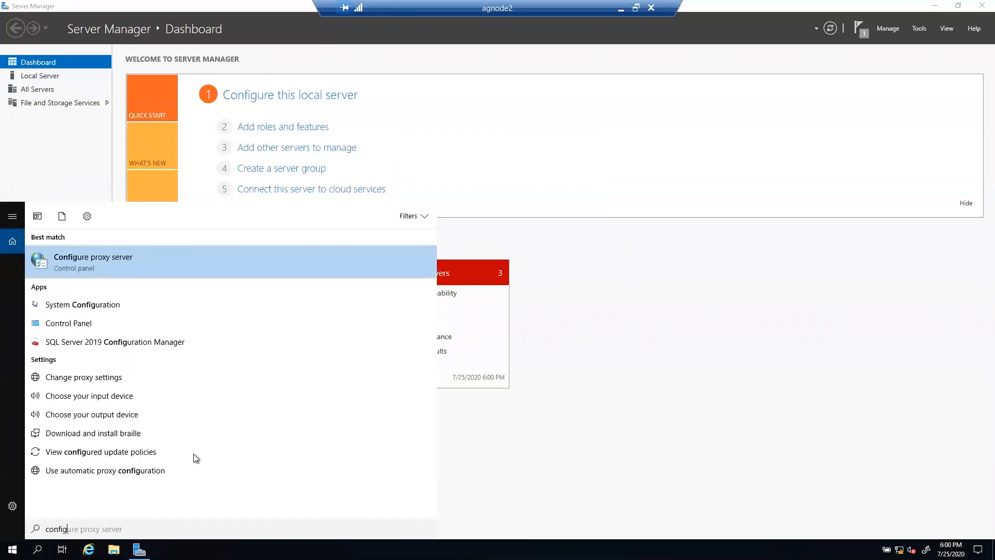
pyautogui.click(75, 343)
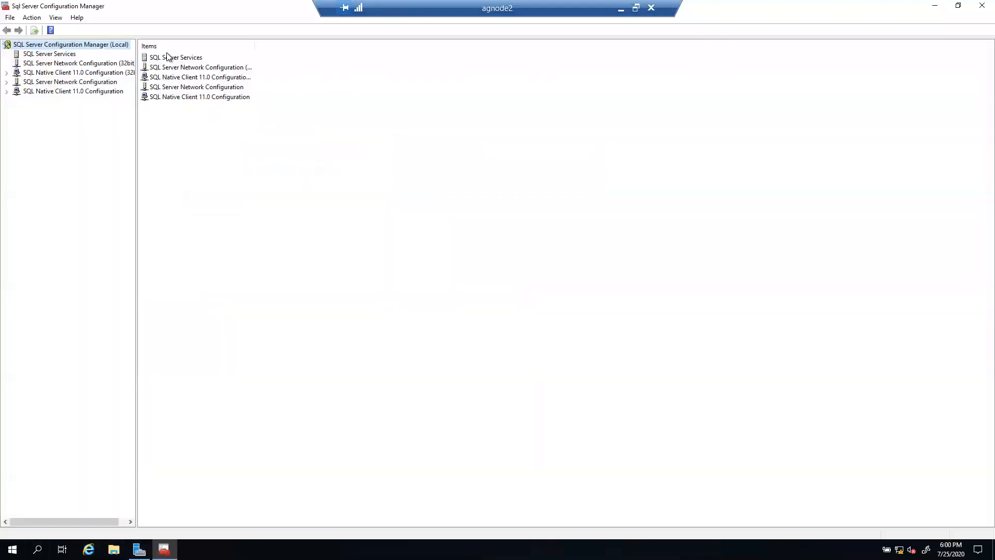
# Tick Enable Always On Availability Groups in SQL Server (SQLAG2) properties and apply it
pyautogui.doubleClick(167, 58)
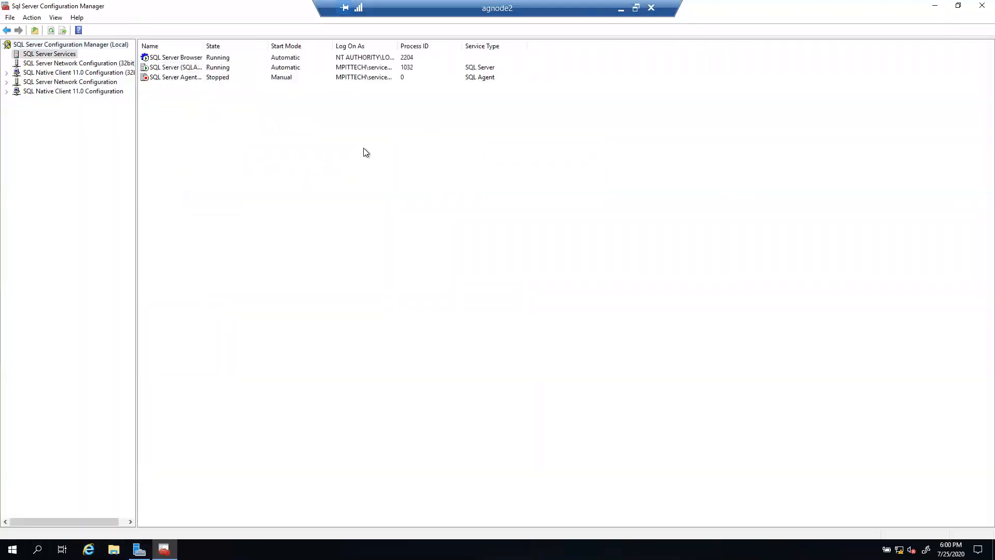
pyautogui.moveTo(203, 44); pyautogui.dragTo(233, 44)
pyautogui.rightClick(175, 67)
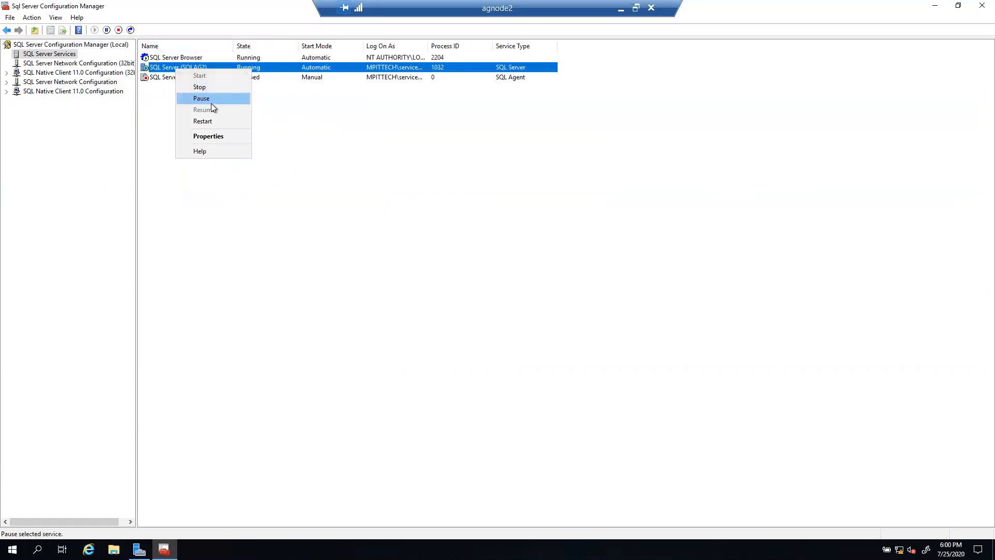
pyautogui.click(204, 137)
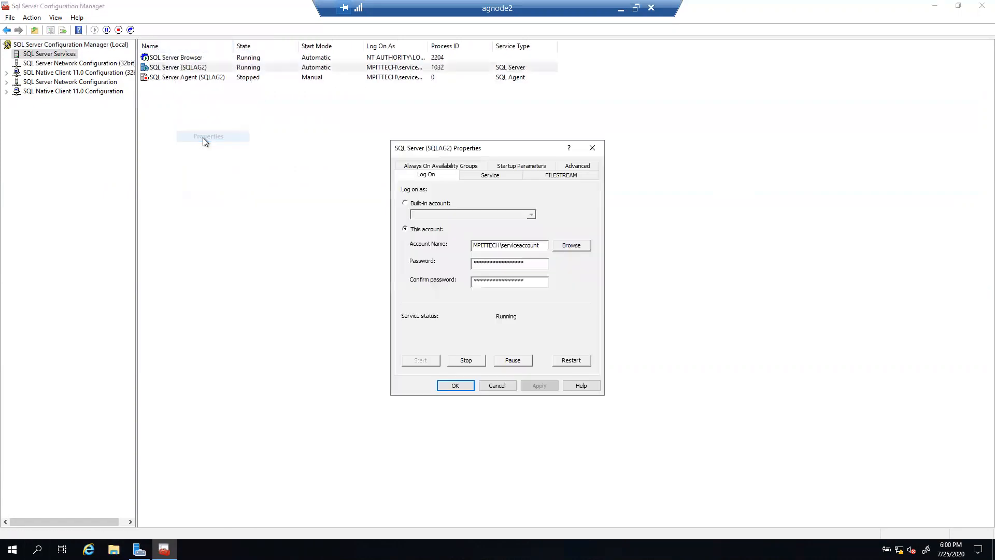
pyautogui.click(424, 168)
pyautogui.click(405, 220)
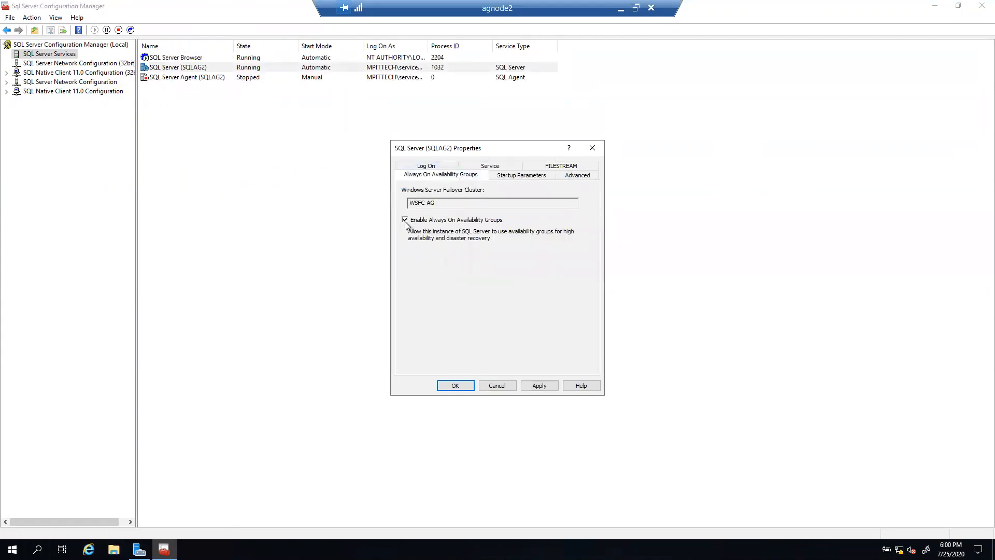
pyautogui.click(538, 388)
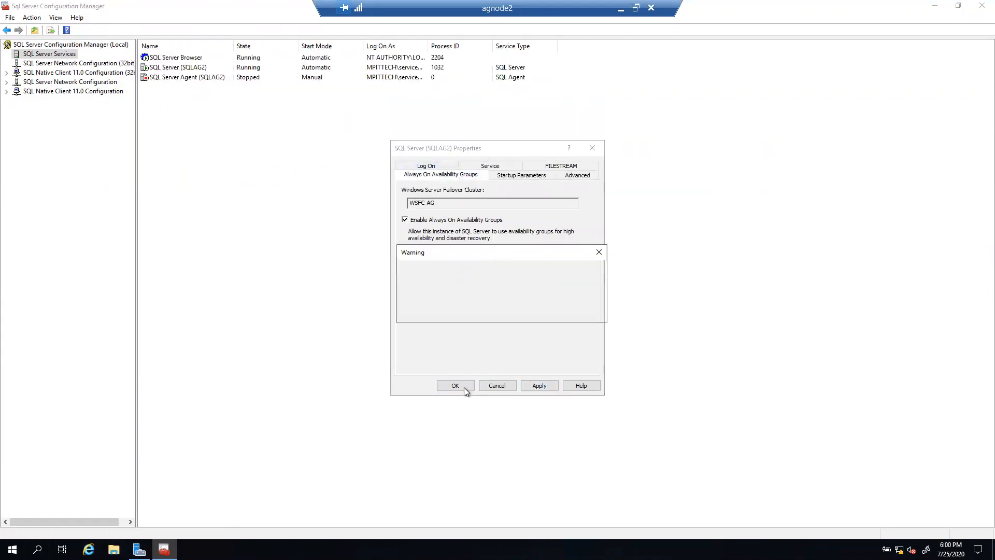
pyautogui.click(576, 311)
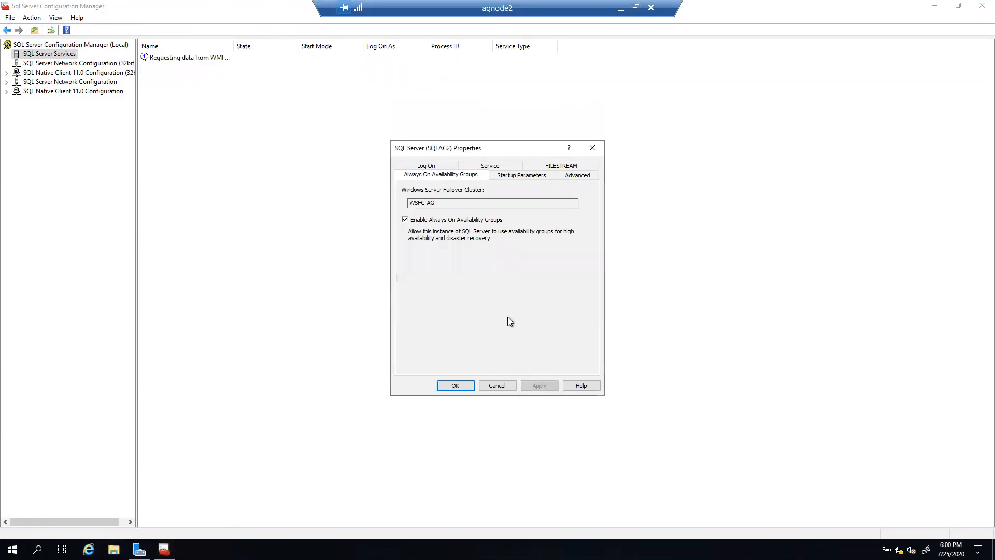
pyautogui.click(455, 386)
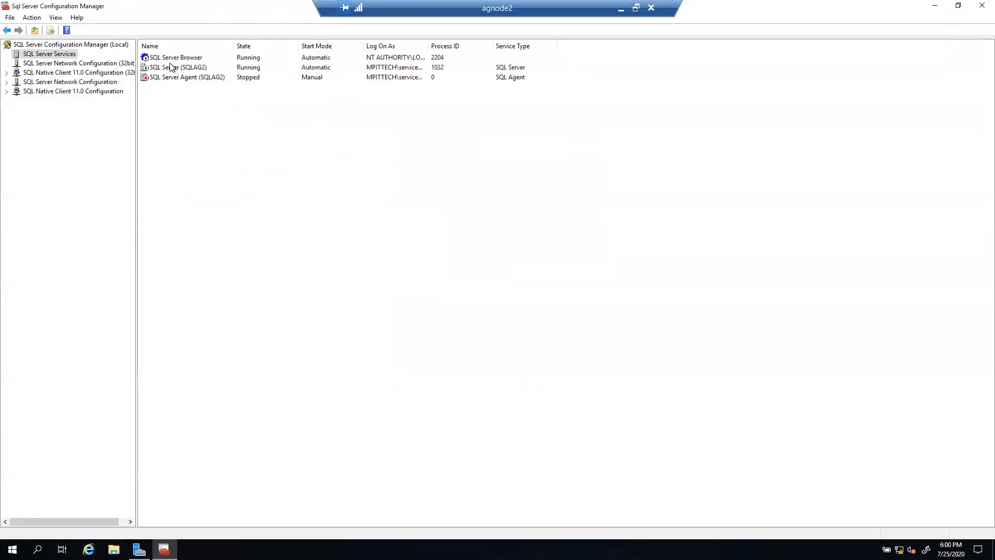
# Restart SQL Server (SQLAG2) and return to the local desktop
pyautogui.click(168, 68)
pyautogui.rightClick(167, 67)
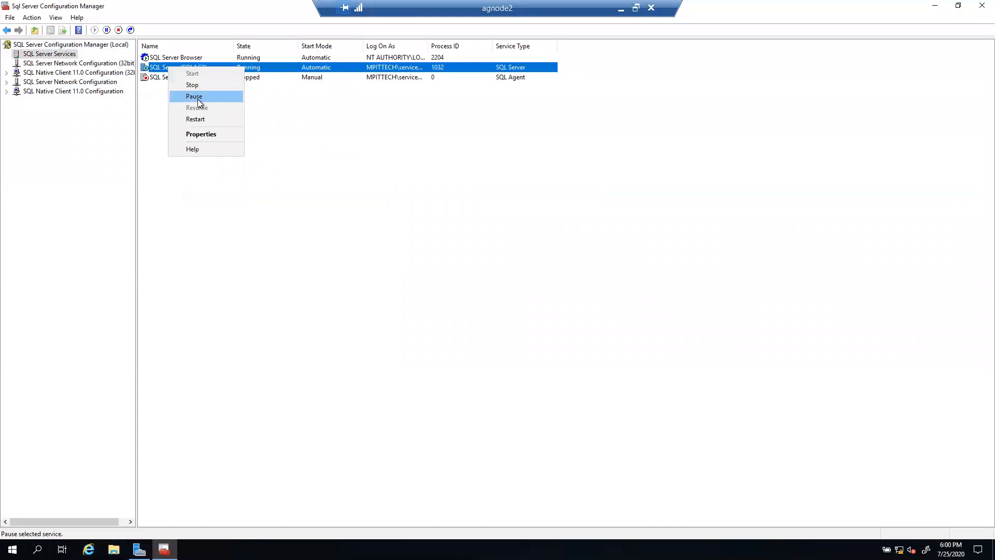
pyautogui.click(195, 119)
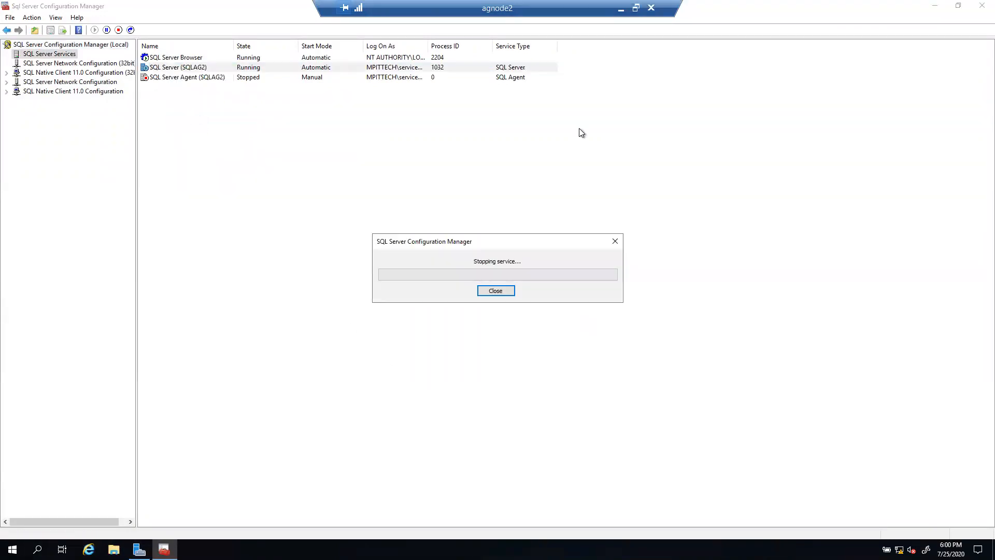
pyautogui.click(621, 8)
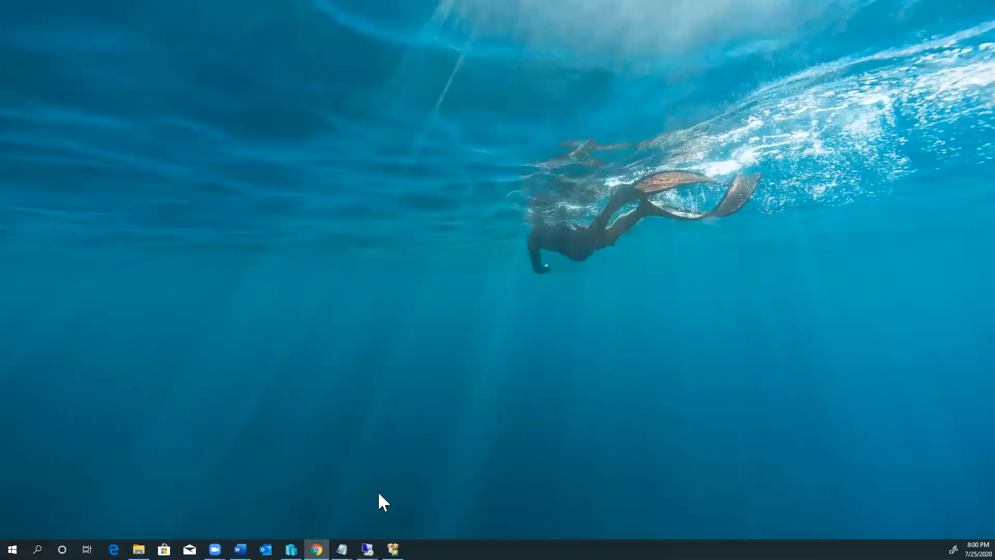
# Check that the SQLAG1 and SQLAG2 services are running on agnode1 and agnode2
pyautogui.moveTo(374, 548)
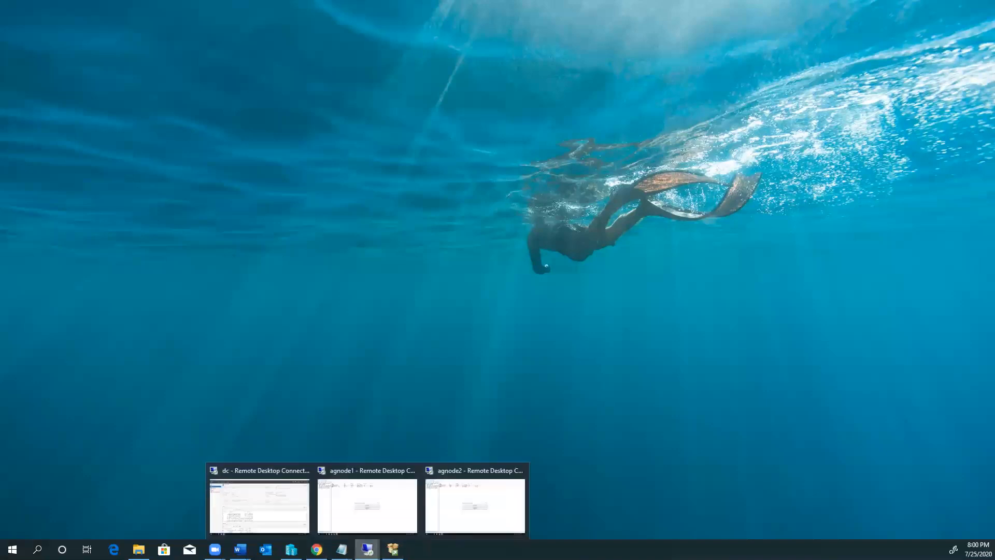
pyautogui.click(367, 513)
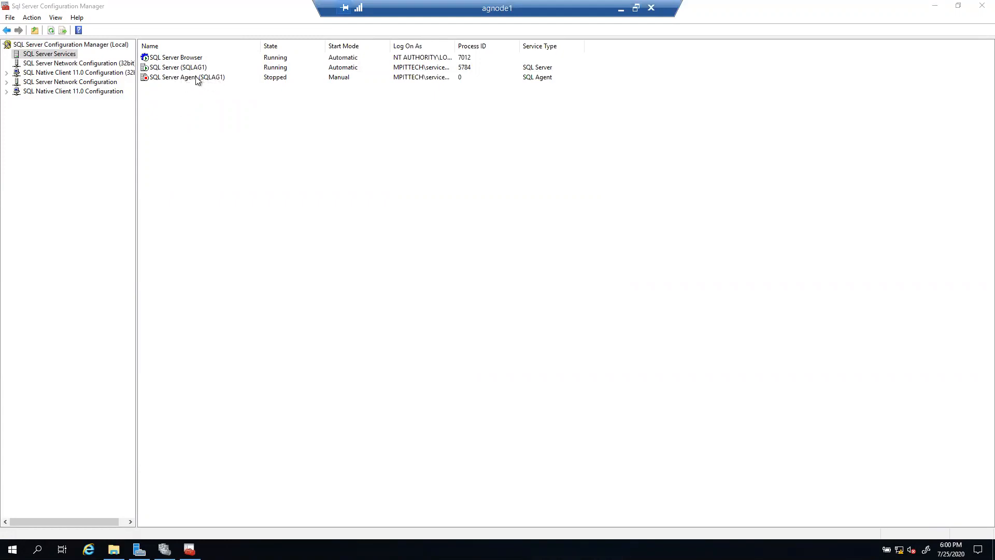
pyautogui.click(241, 78)
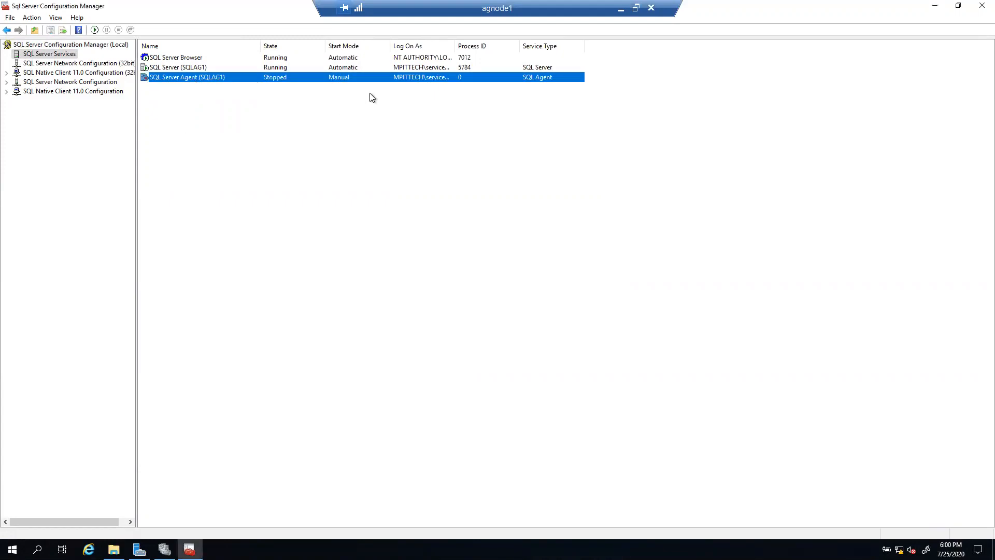
pyautogui.click(620, 9)
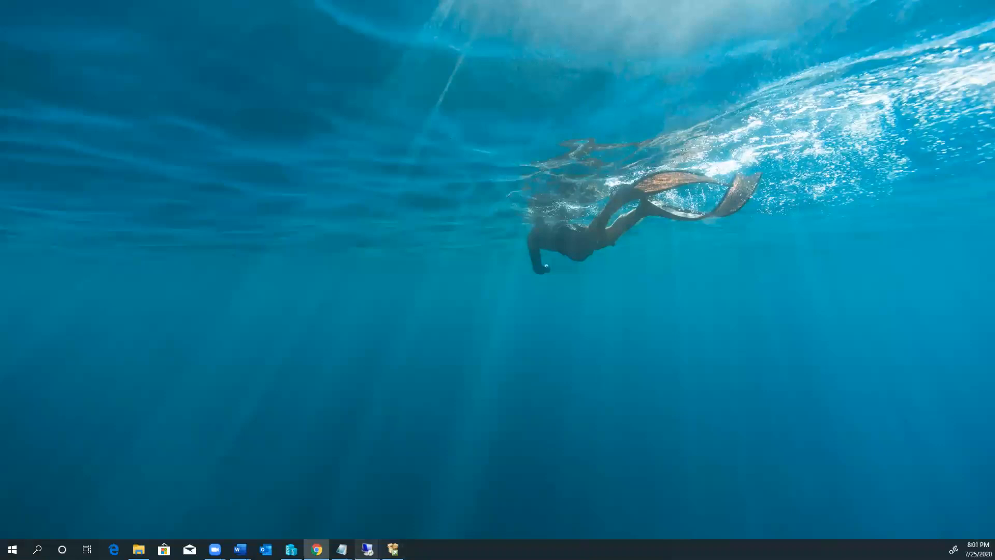
pyautogui.moveTo(367, 548)
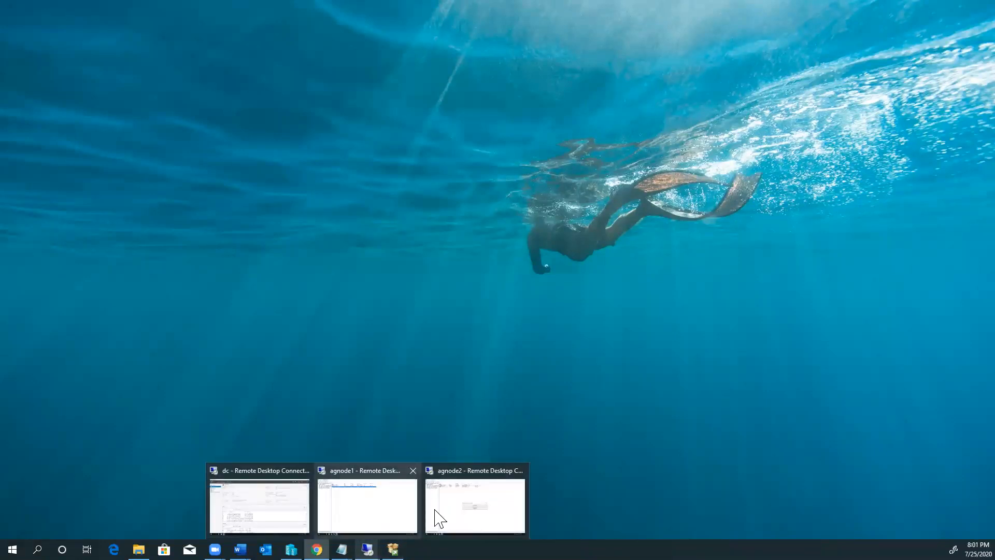
pyautogui.click(468, 510)
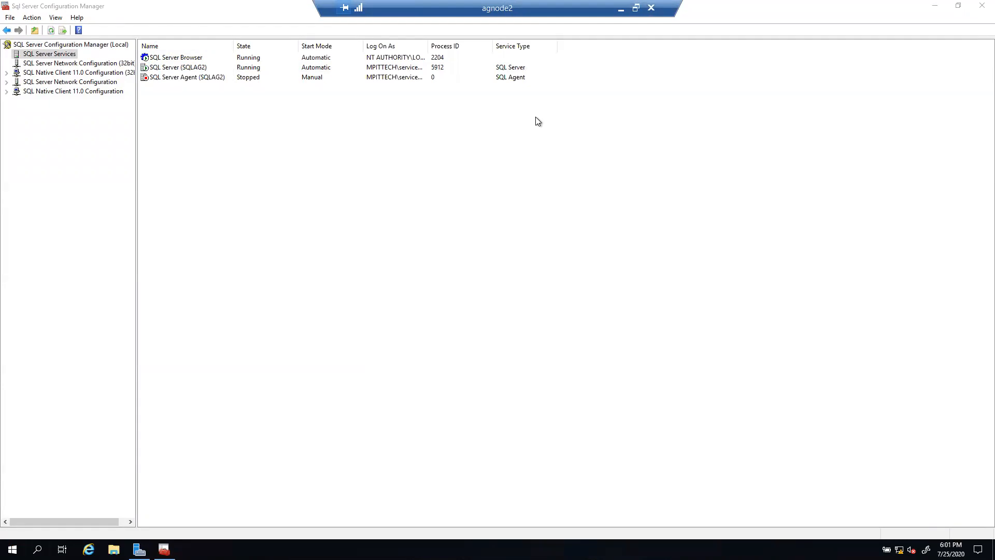
pyautogui.click(620, 9)
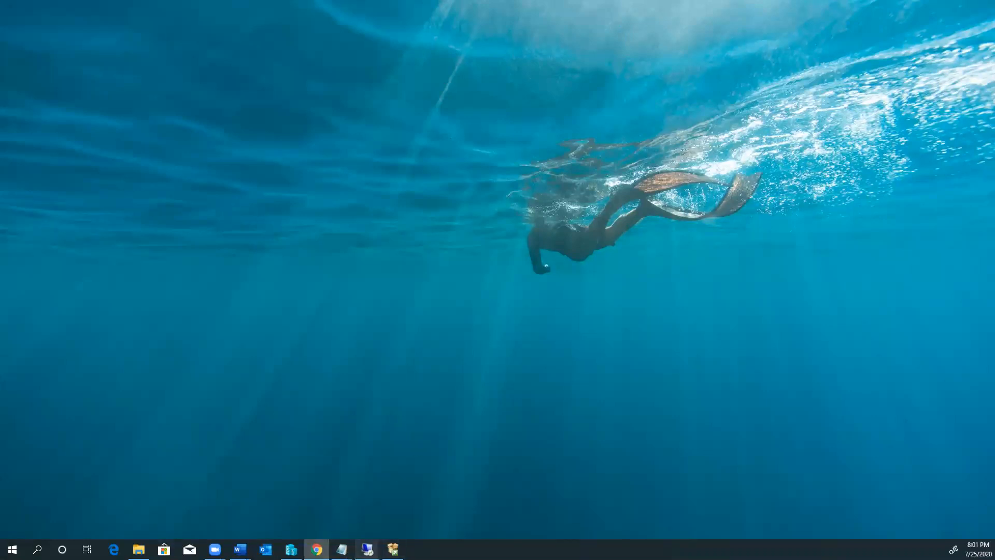
# On agnode1, bring up Failover Cluster Manager showing cluster WSFC-AG
pyautogui.moveTo(367, 549)
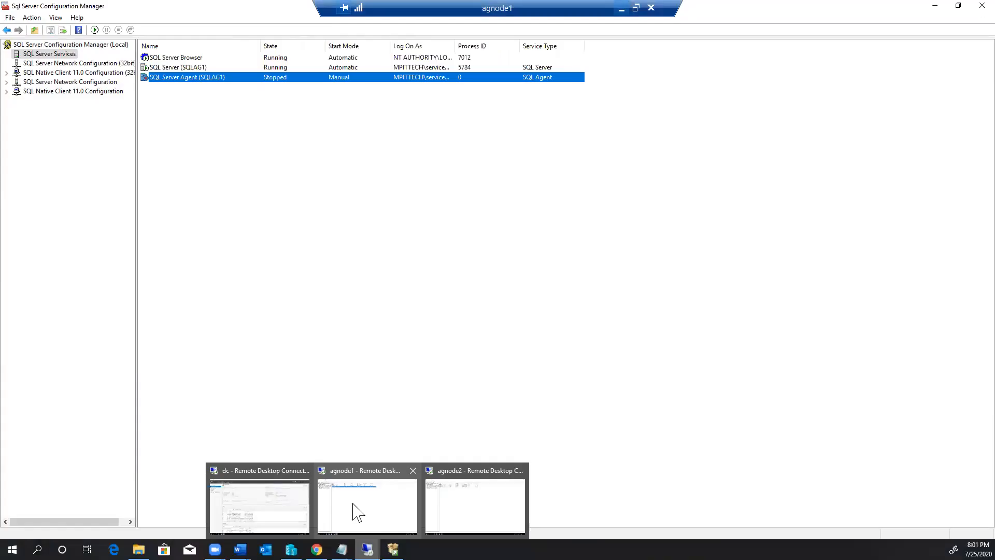
pyautogui.click(357, 510)
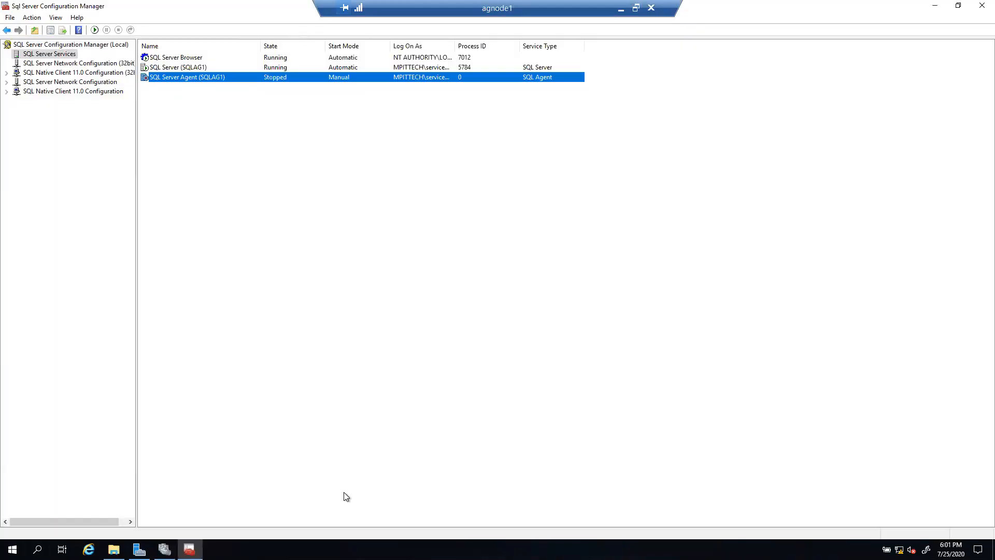
pyautogui.click(164, 549)
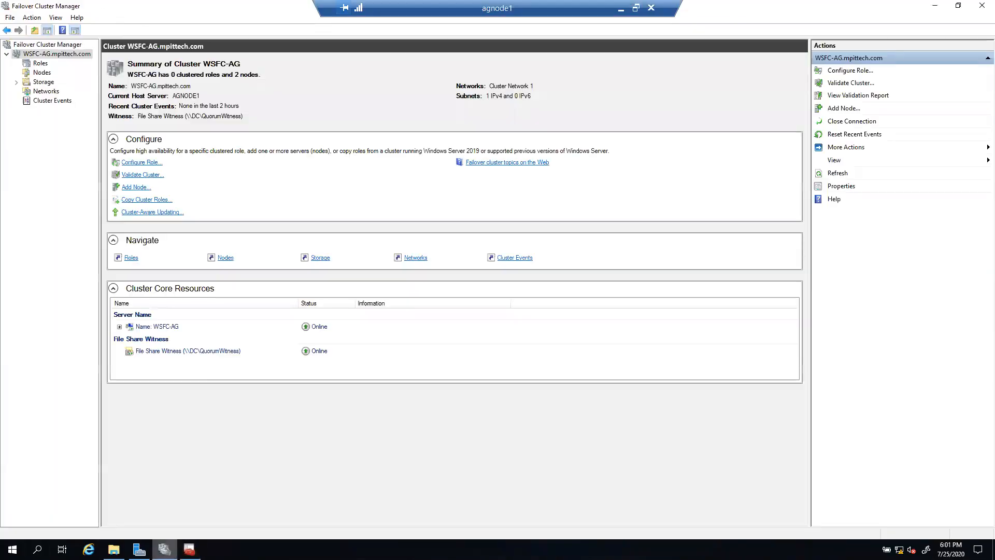
# Browse WSFC-AG's roles, nodes, and storage disks, pools and enclosures
pyautogui.click(41, 64)
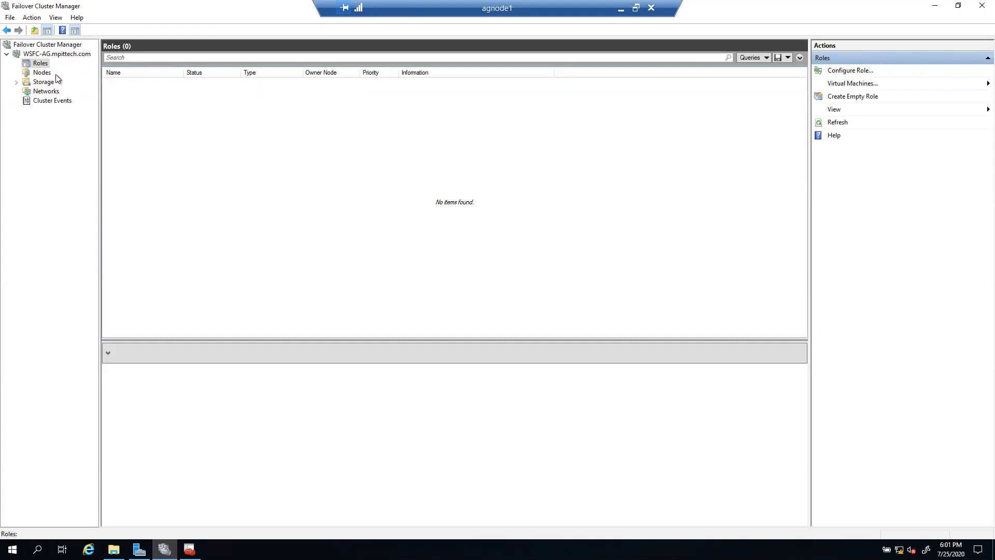
pyautogui.click(42, 73)
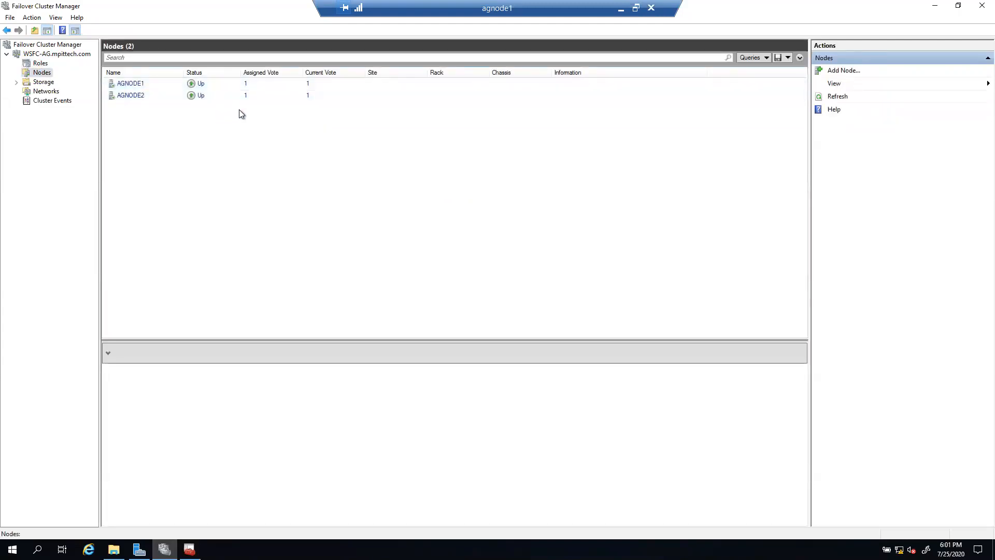
pyautogui.click(43, 82)
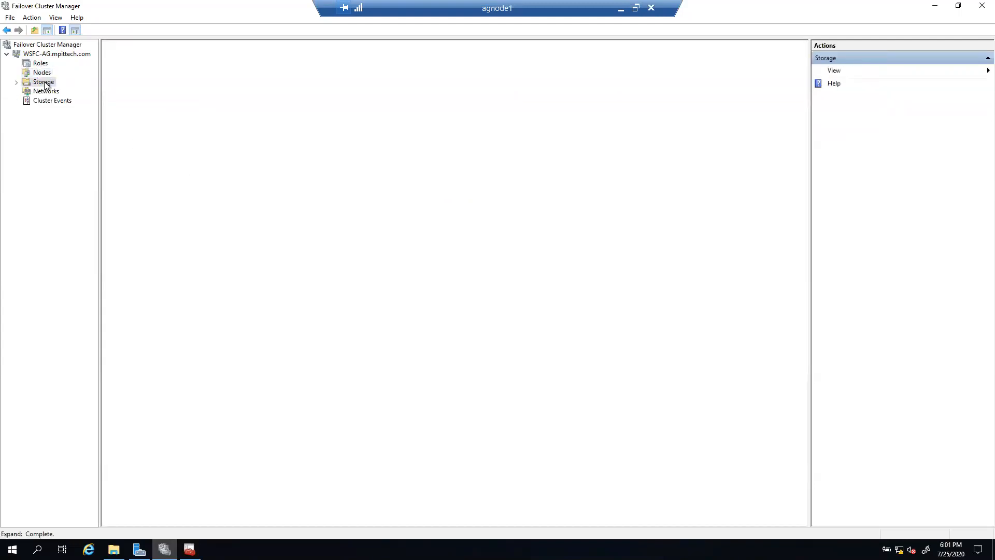
pyautogui.click(17, 83)
pyautogui.click(52, 91)
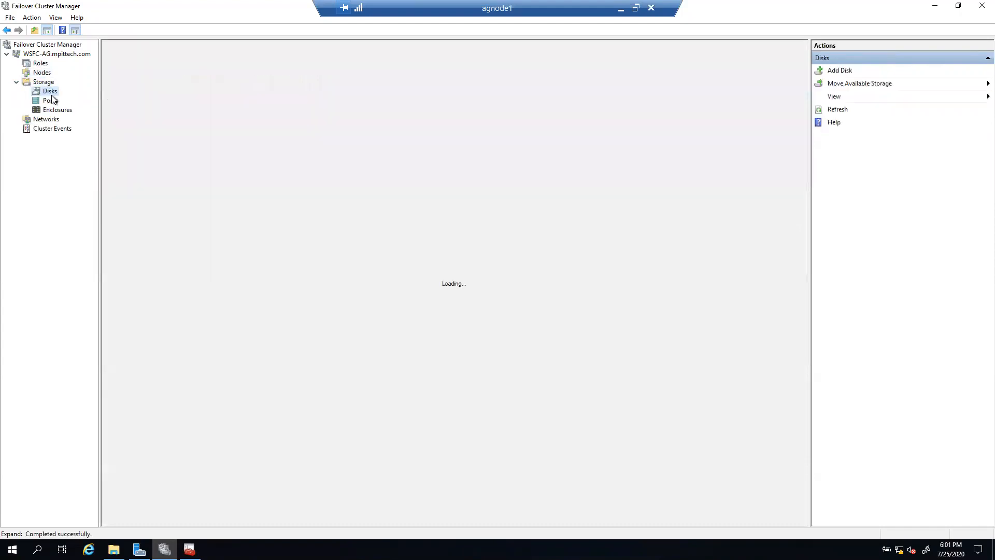
pyautogui.click(51, 101)
pyautogui.press('Down')
pyautogui.click(17, 82)
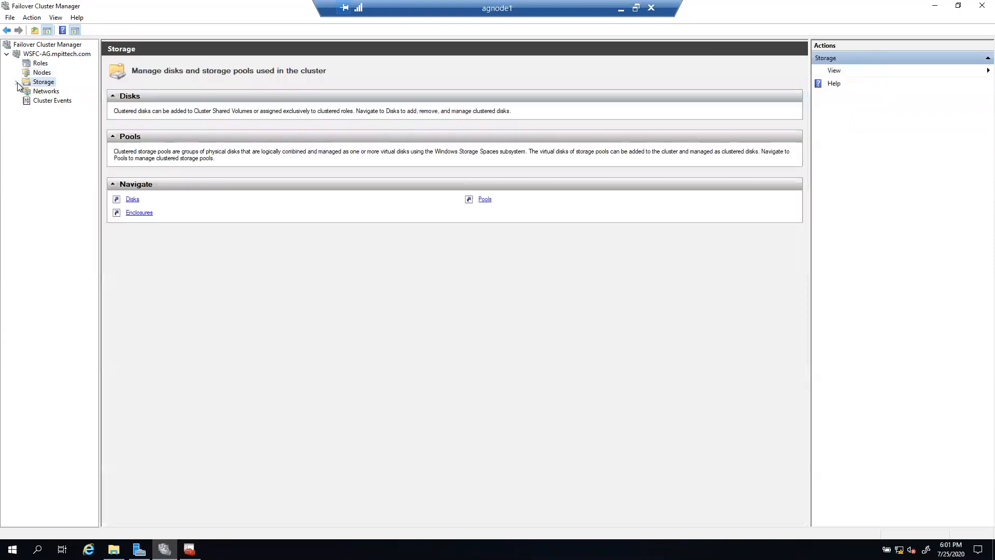
# Check the cluster network and both Up nodes, ending on the WSFC-AG summary
pyautogui.click(54, 92)
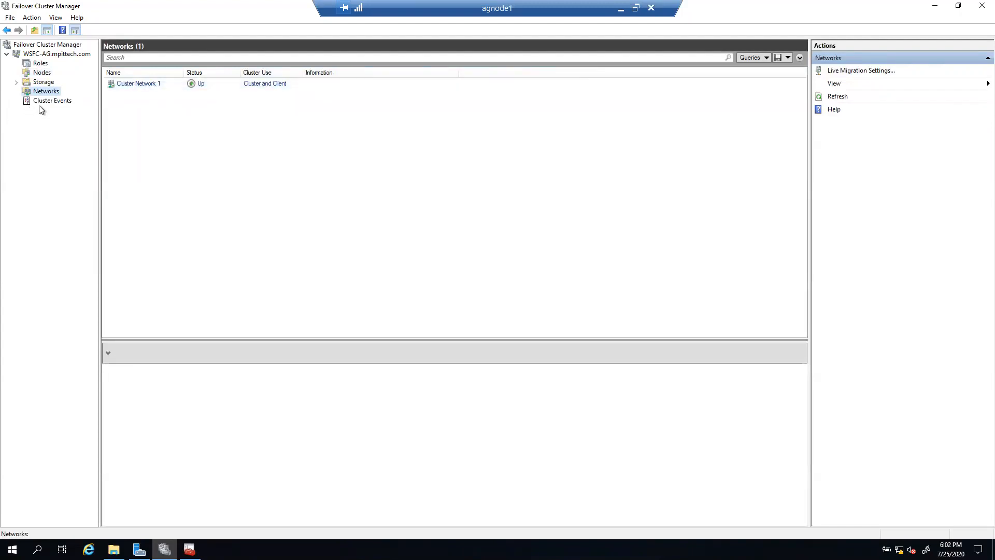
pyautogui.click(42, 74)
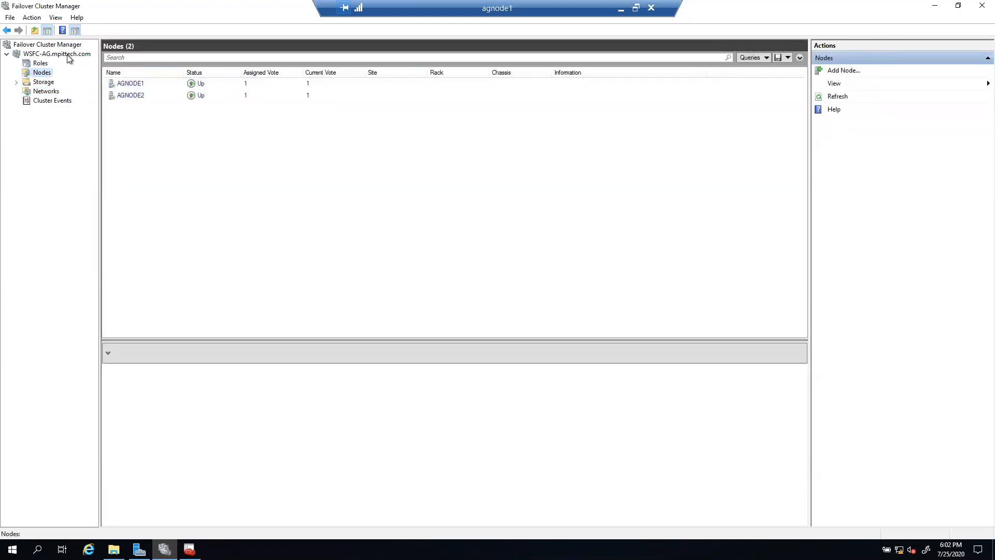
pyautogui.click(67, 56)
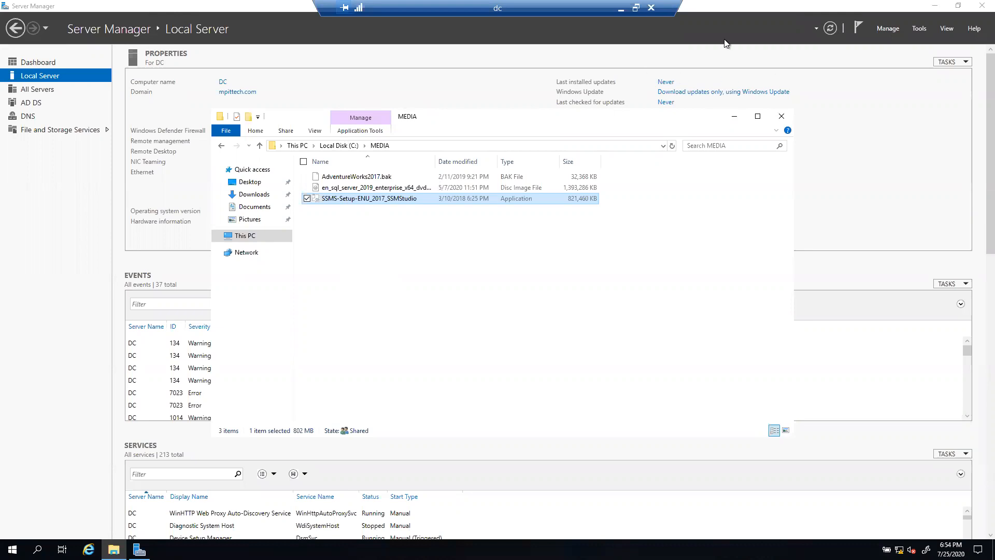
# On agnode1, open the Dc media share and run SSMS-Setup-ENU_2017_SSMStudio
pyautogui.click(621, 9)
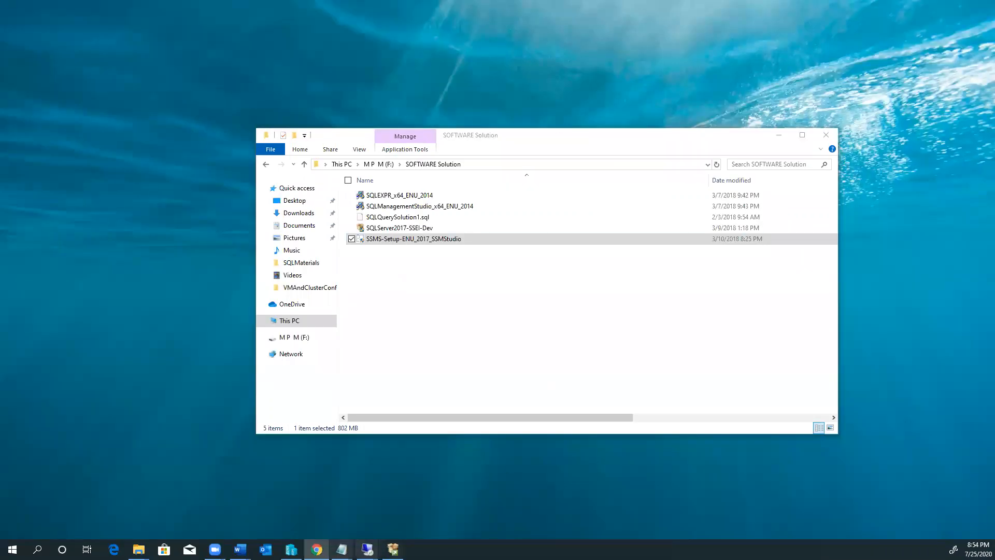
pyautogui.moveTo(367, 550)
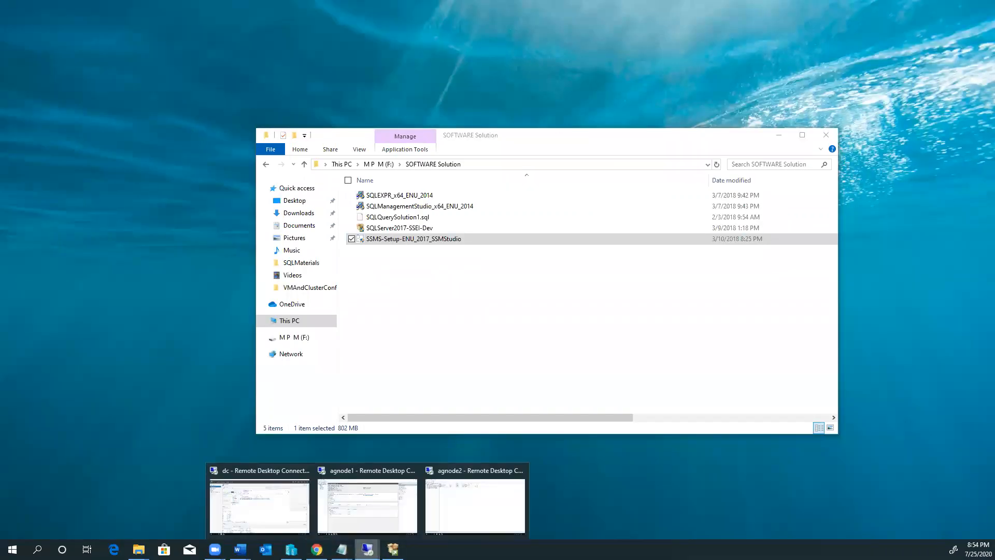
pyautogui.click(358, 509)
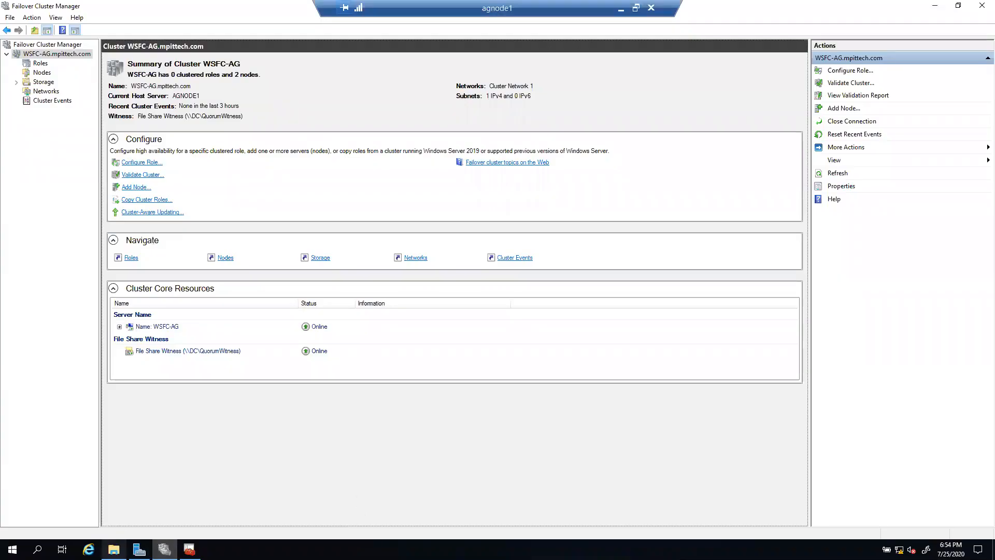
pyautogui.click(114, 549)
pyautogui.click(408, 243)
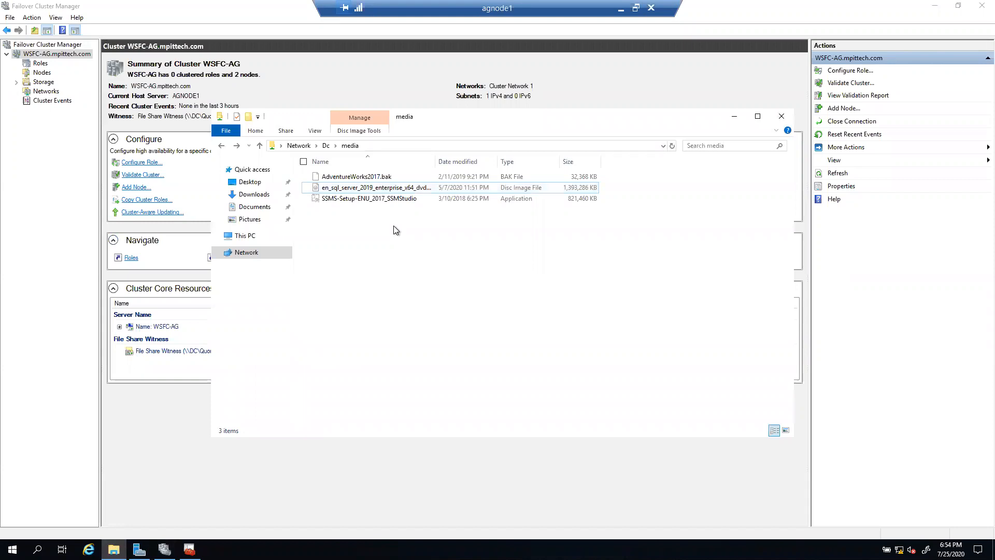
pyautogui.click(370, 200)
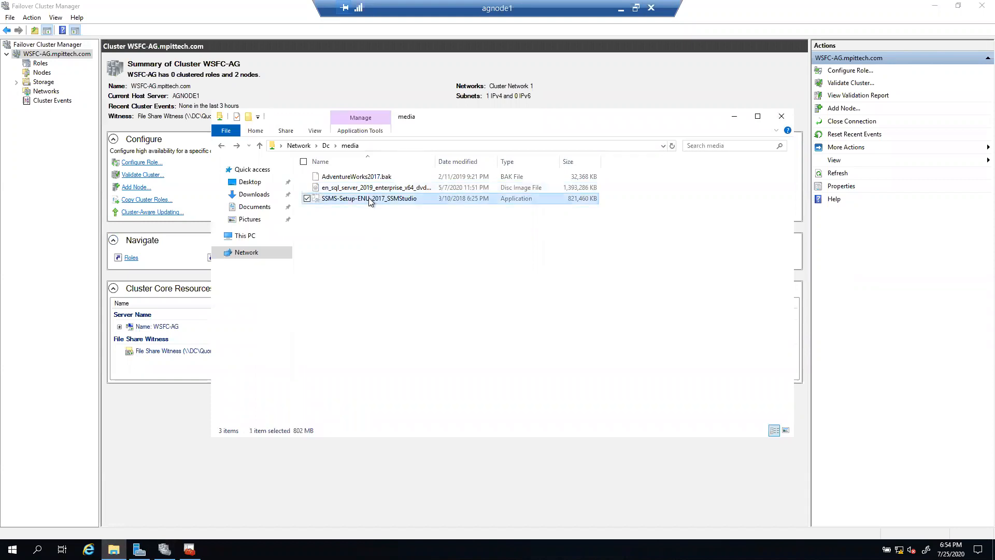
pyautogui.doubleClick(368, 197)
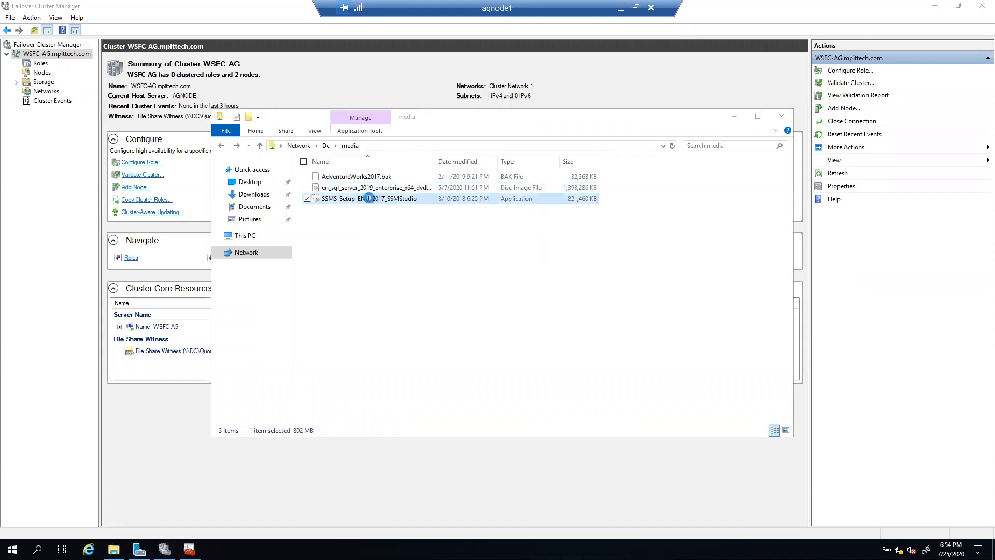
# Install SSMS Release 17.5, close the installer, and show the AdventureWorks page in Chrome
pyautogui.click(465, 399)
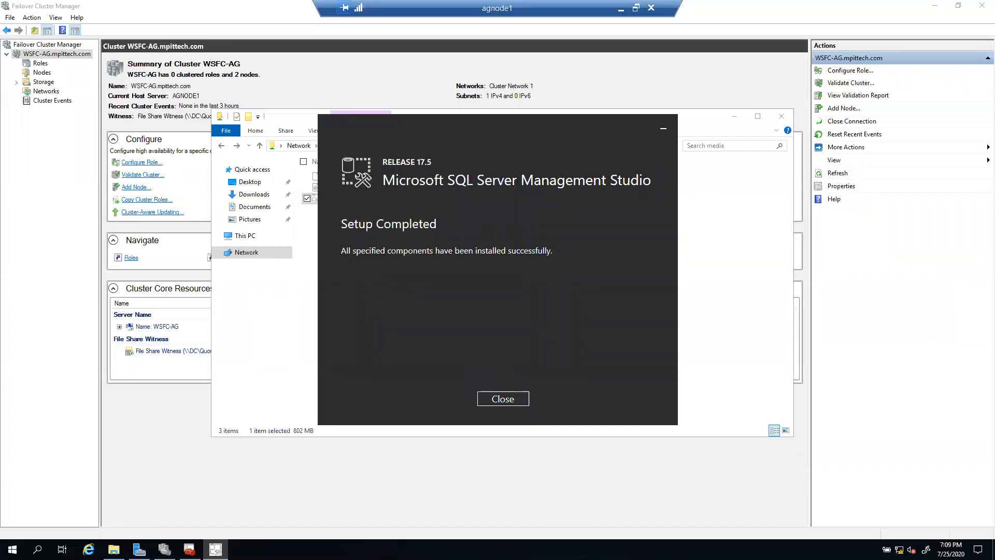
pyautogui.click(502, 399)
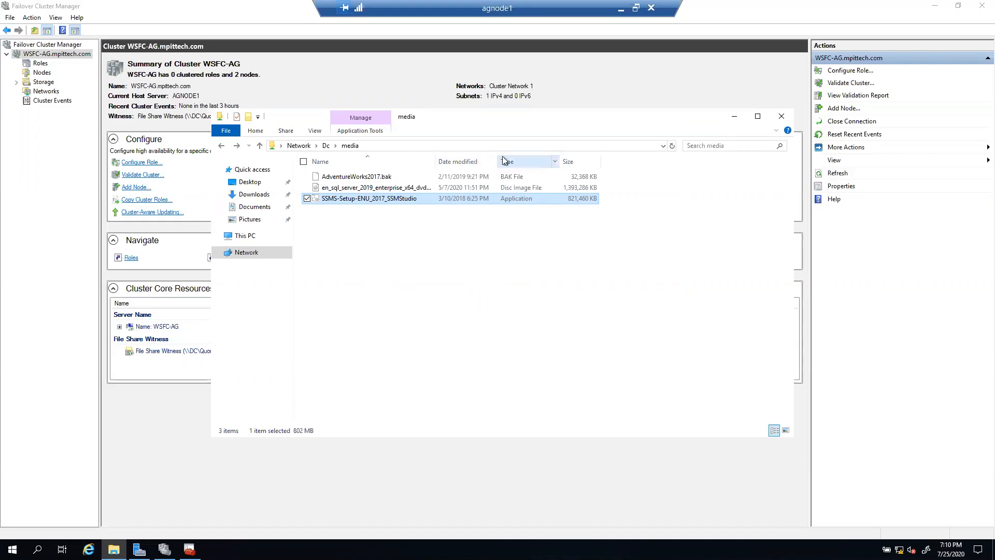
pyautogui.click(621, 9)
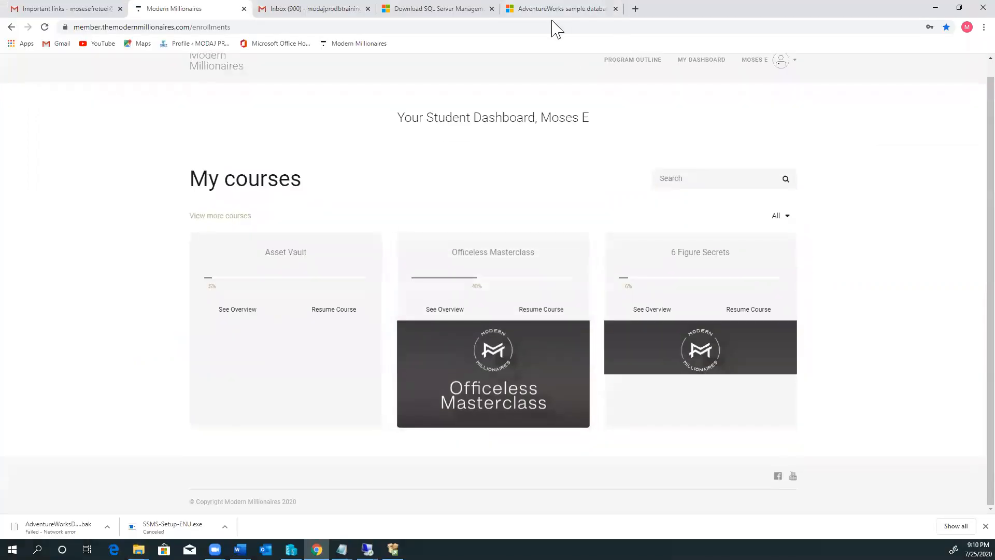
pyautogui.click(552, 8)
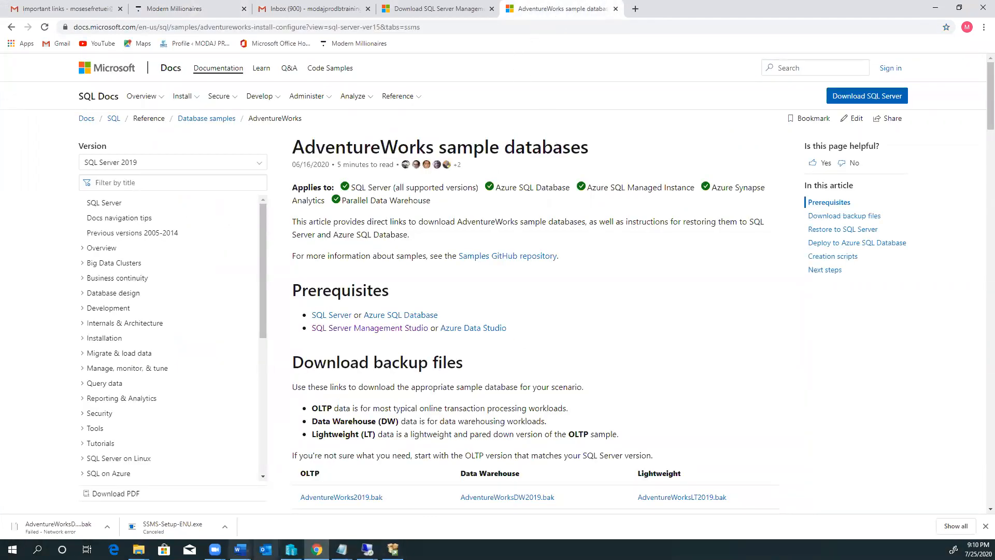
# Dismiss agnode2's SSMS Setup Completed message and minimize that session
pyautogui.click(367, 549)
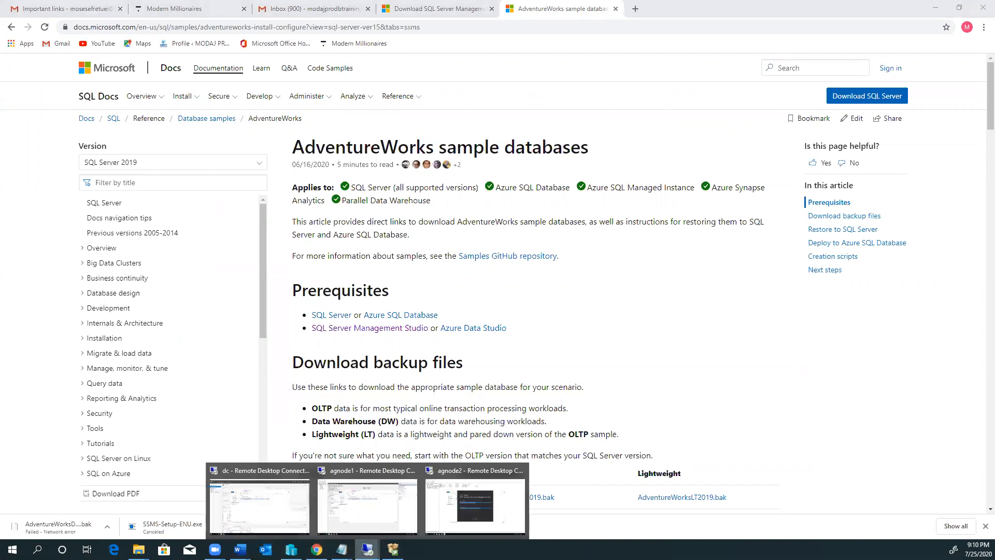
pyautogui.click(467, 511)
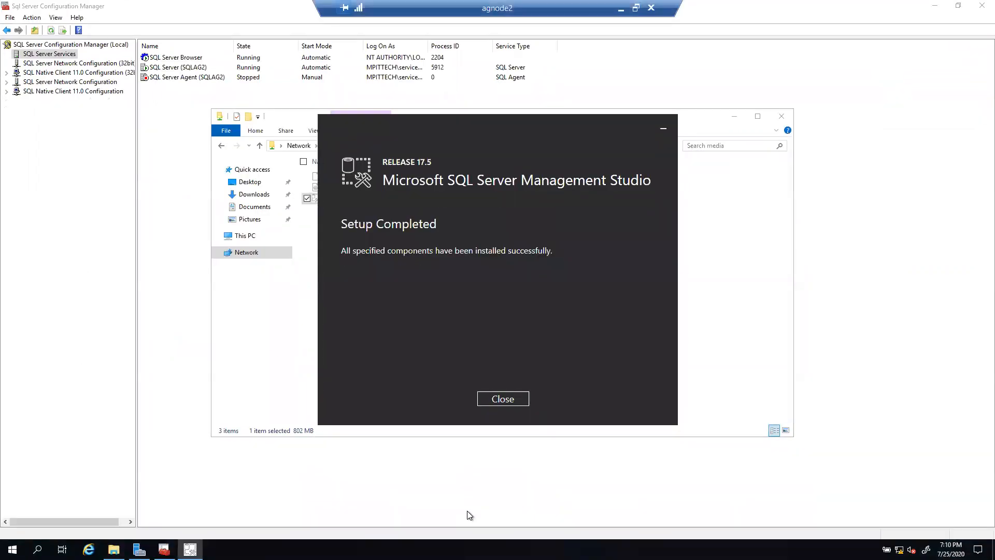
pyautogui.click(511, 398)
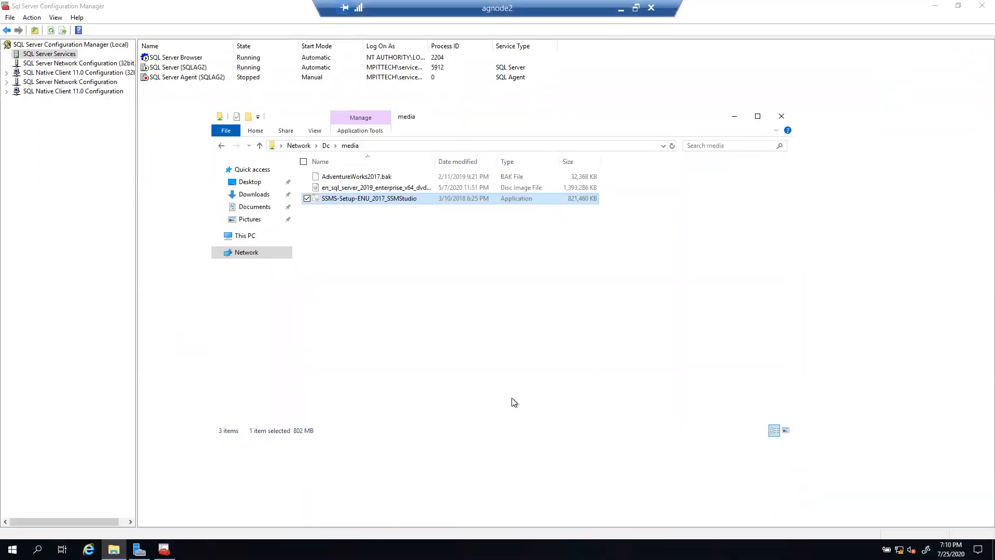
pyautogui.click(621, 11)
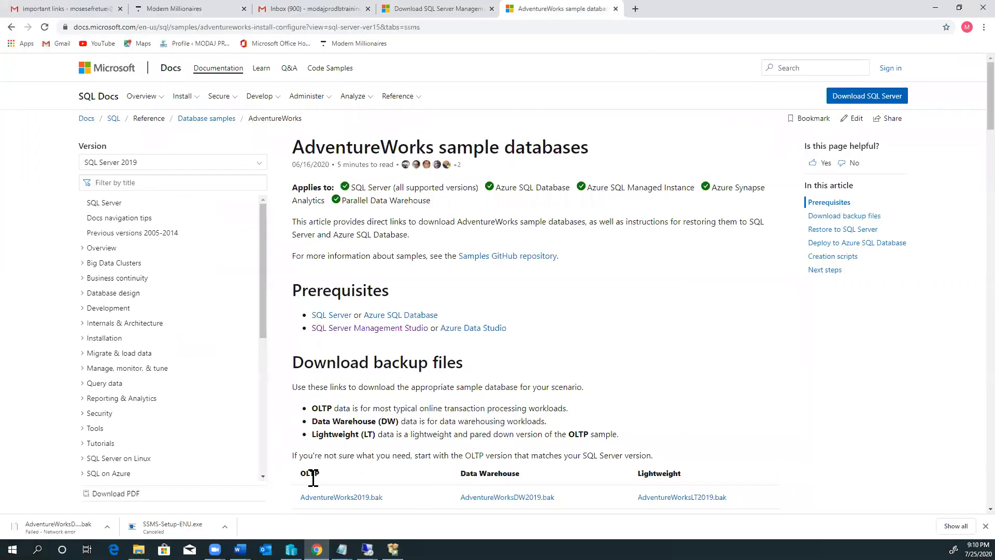
# Return to agnode1 and close the Dc media folder window
pyautogui.click(367, 549)
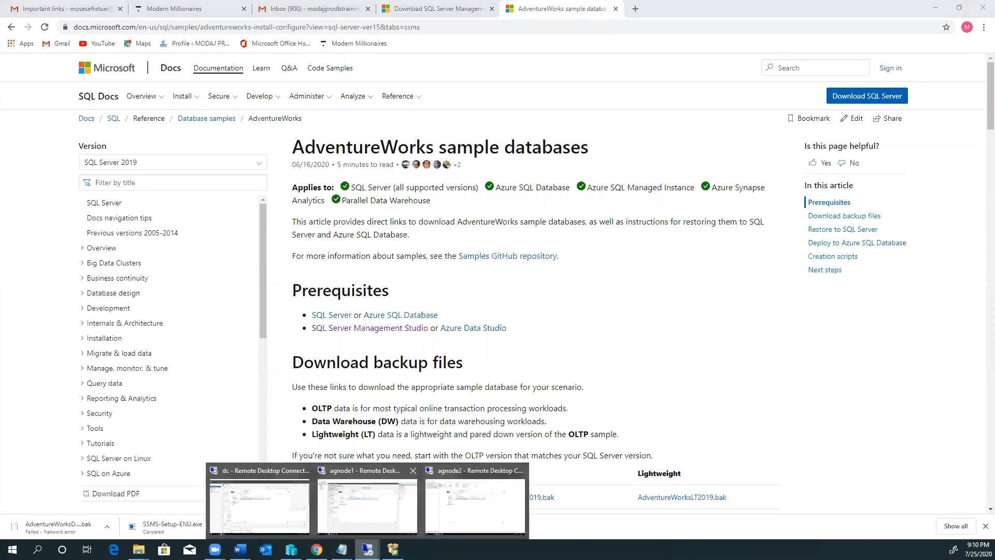
pyautogui.click(367, 511)
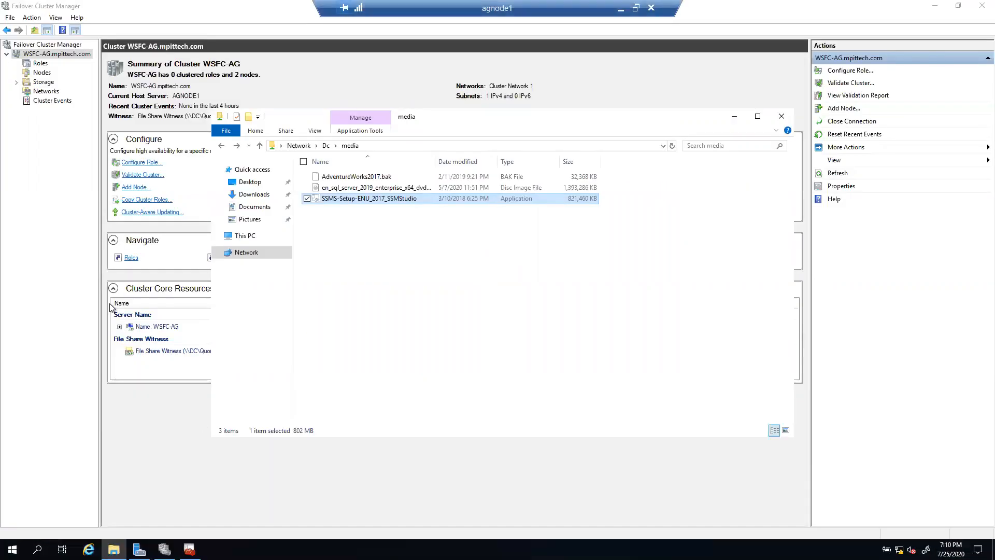
pyautogui.click(731, 112)
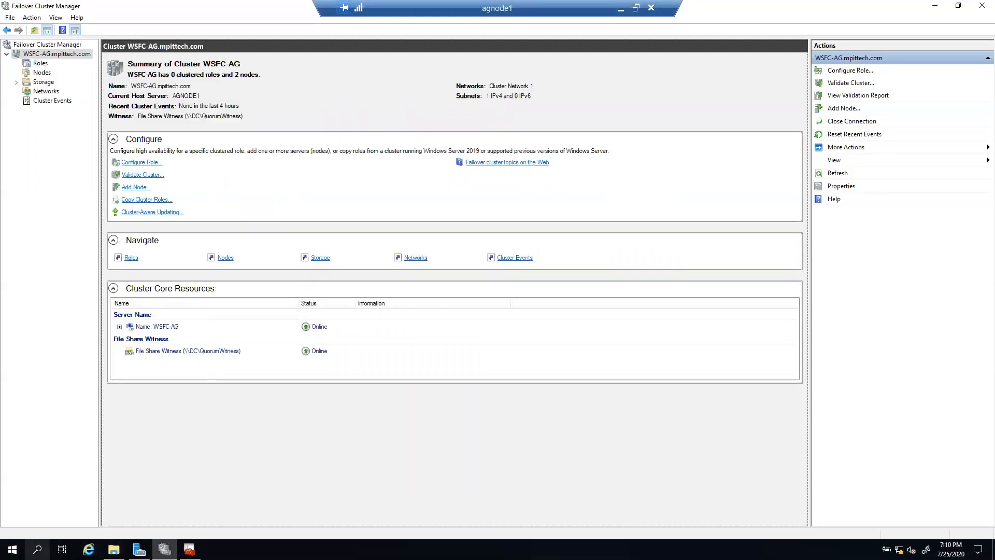
# Find Management Studio 17 via an 'ssms' search and pin it to Start
pyautogui.click(37, 549)
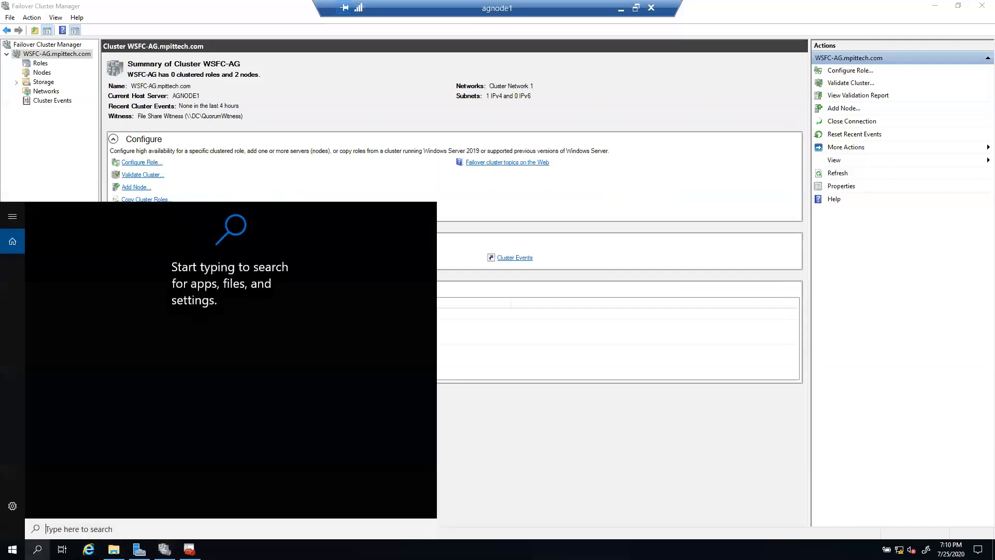
pyautogui.write('ssms')
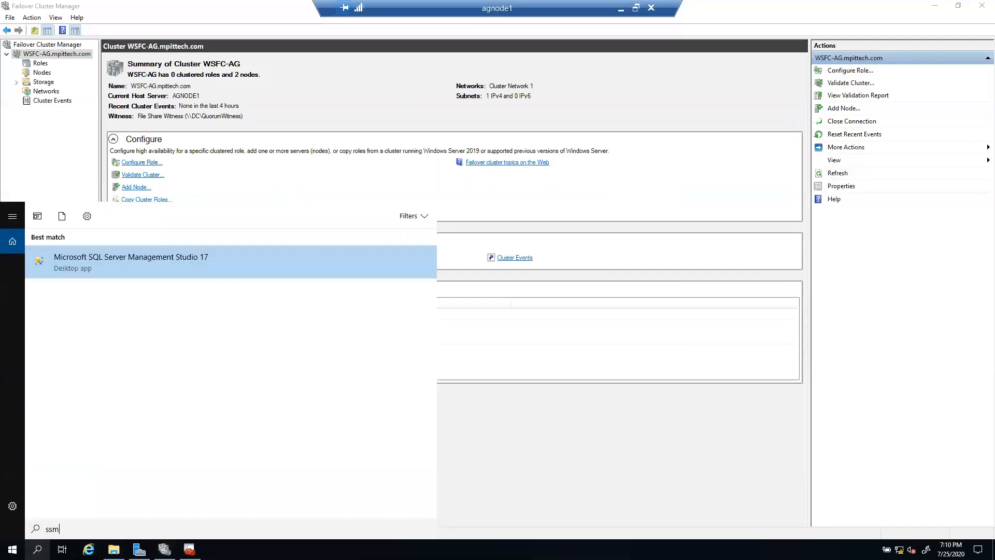
pyautogui.rightClick(111, 262)
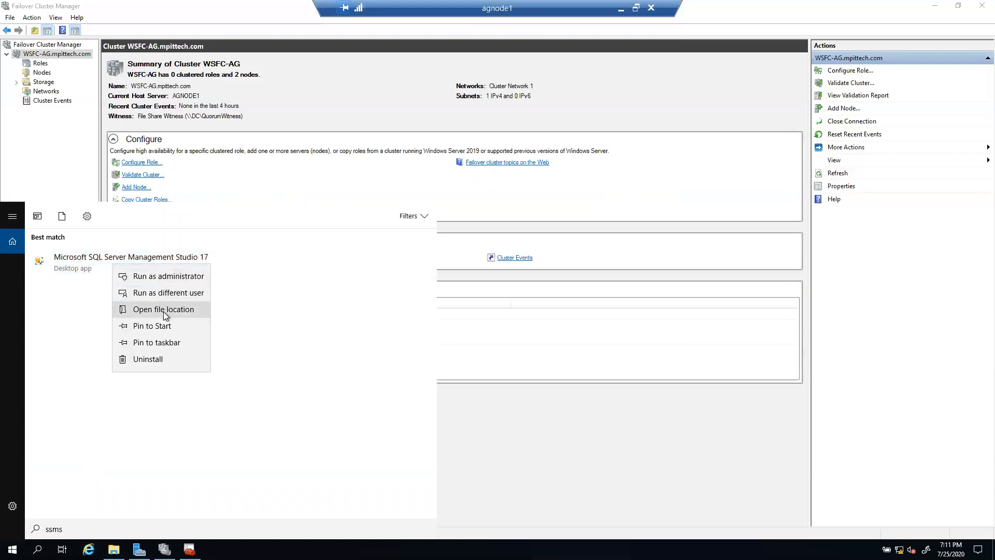
pyautogui.click(156, 325)
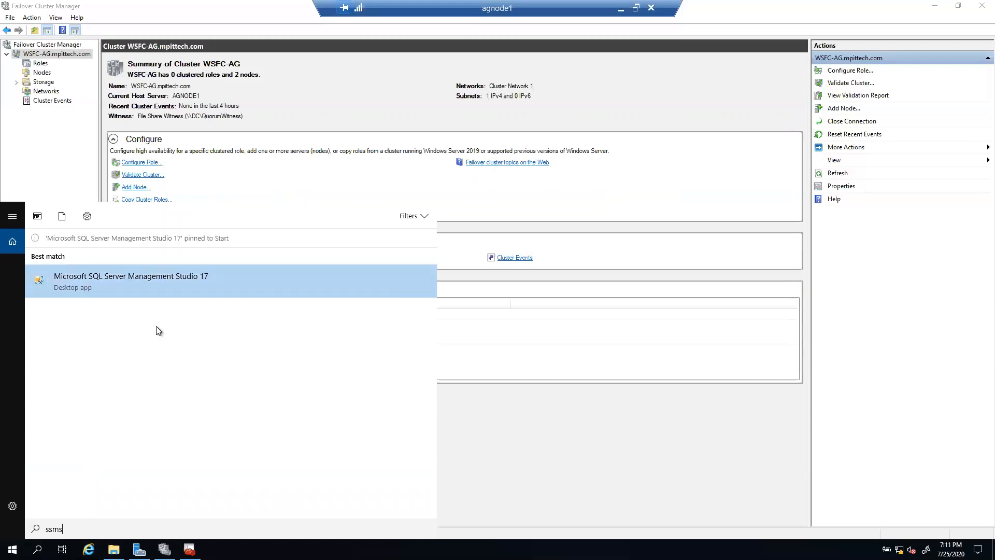
# Launch SSMS, connect to AGNODE1\SQLAG1 with Windows Authentication, and widen Object Explorer
pyautogui.click(120, 275)
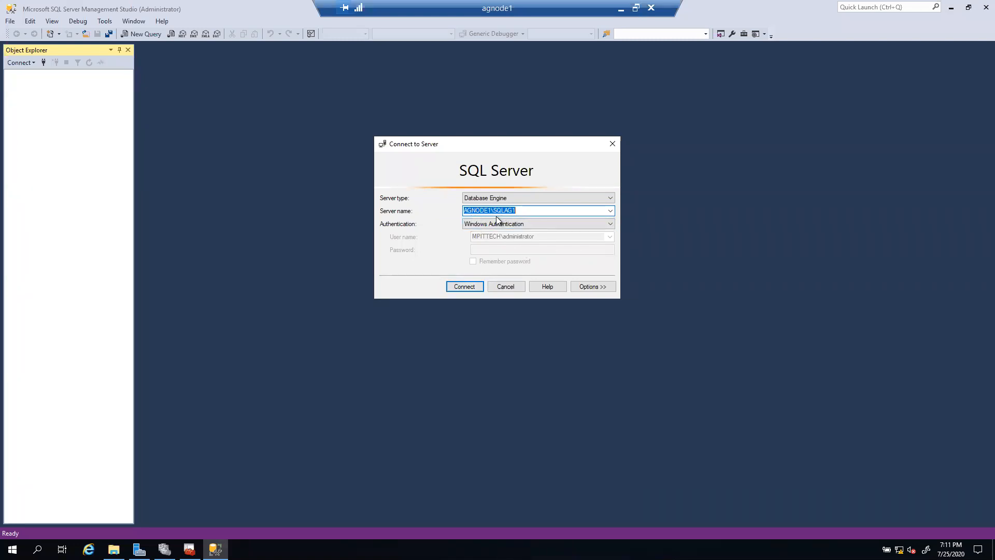
pyautogui.click(465, 287)
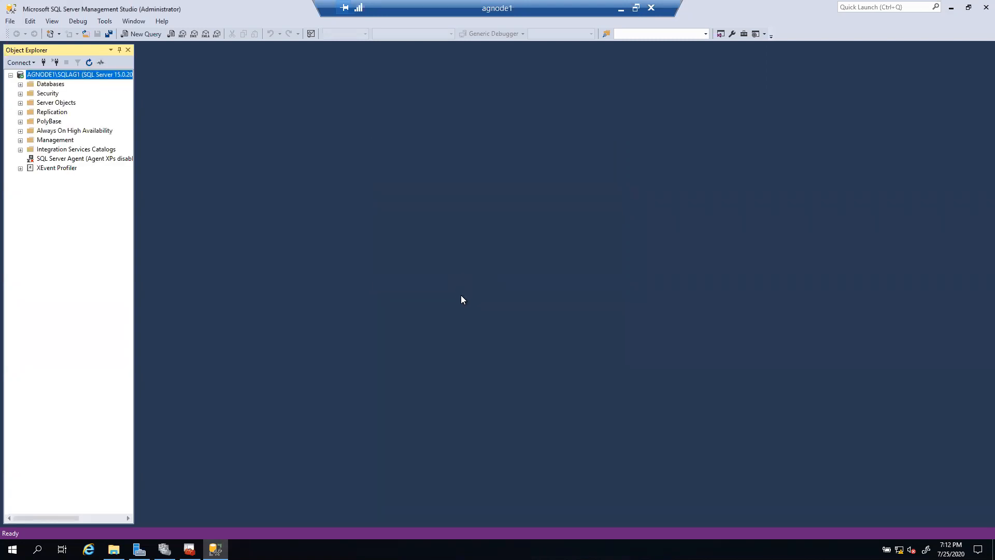
pyautogui.moveTo(134, 133); pyautogui.dragTo(202, 148)
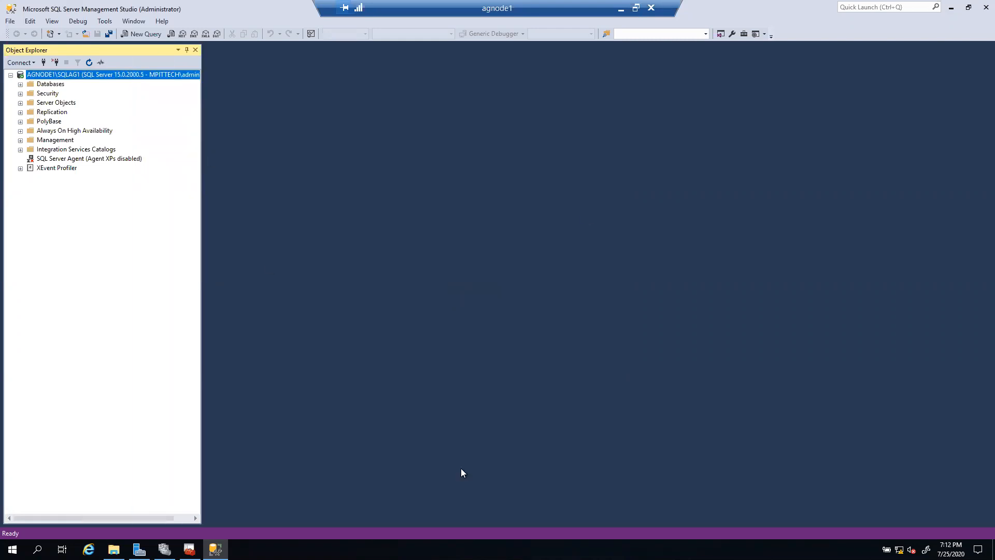
# On agnode2, search for ssms, pin SQL Server Management Studio 17 to the taskbar and launch it
pyautogui.click(621, 8)
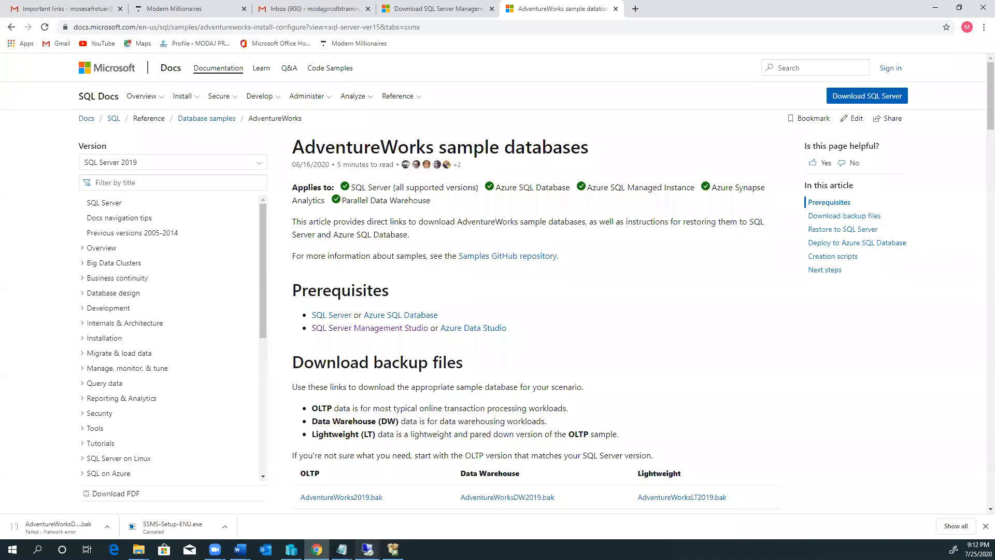
pyautogui.click(366, 549)
pyautogui.click(456, 518)
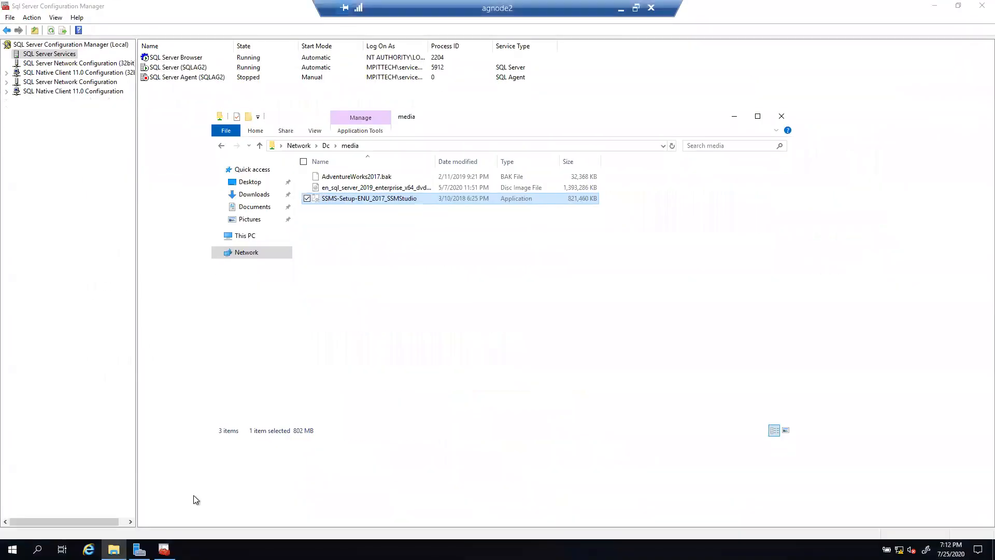
pyautogui.click(37, 548)
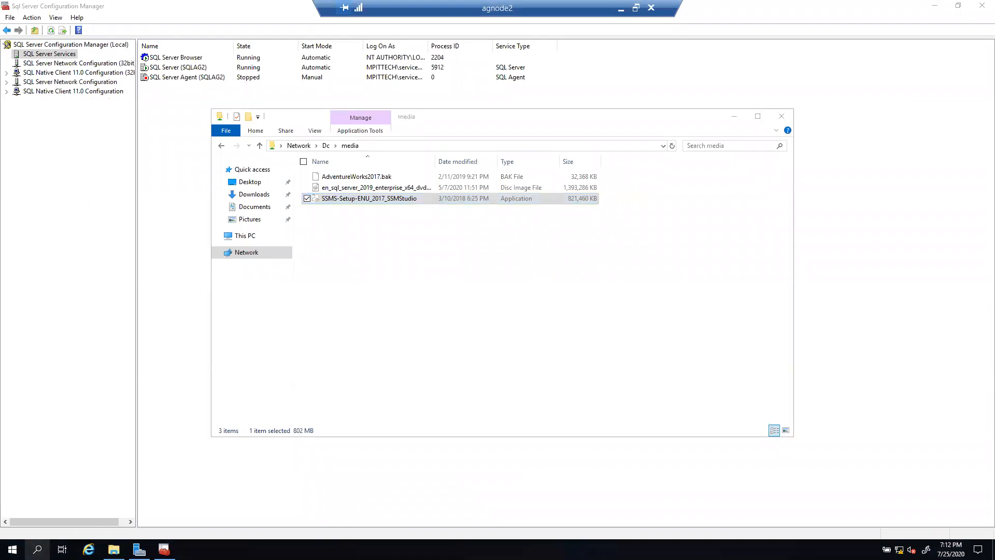
pyautogui.write('ssms')
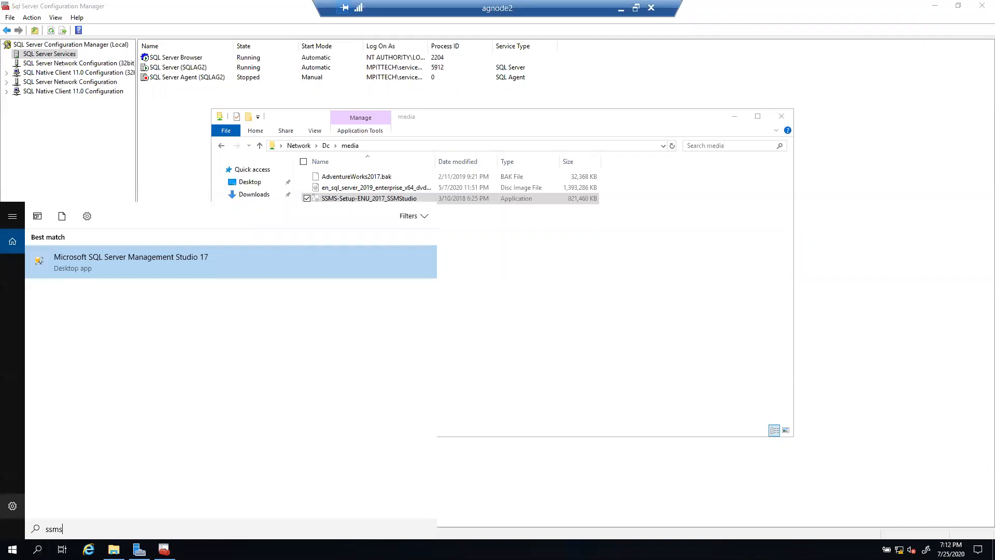
pyautogui.rightClick(126, 266)
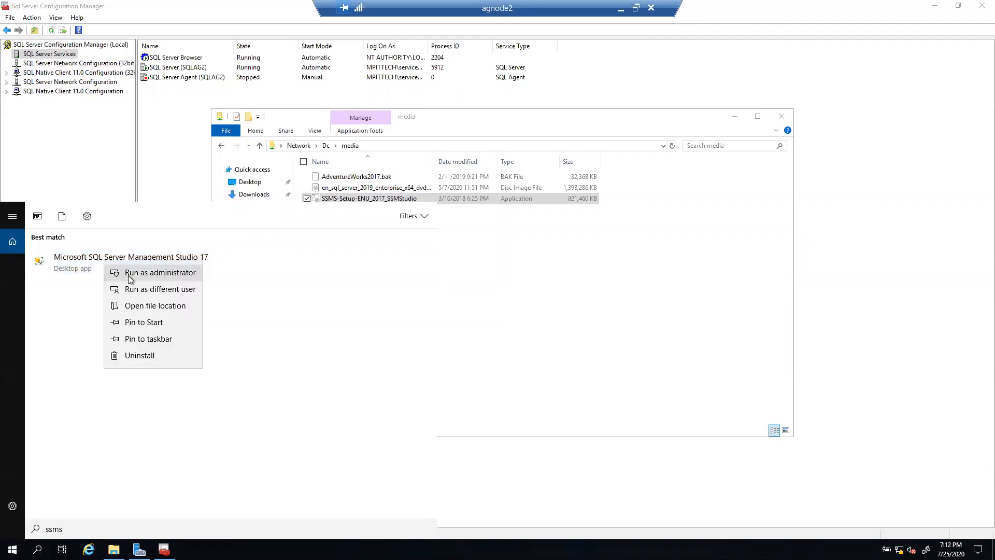
pyautogui.click(138, 337)
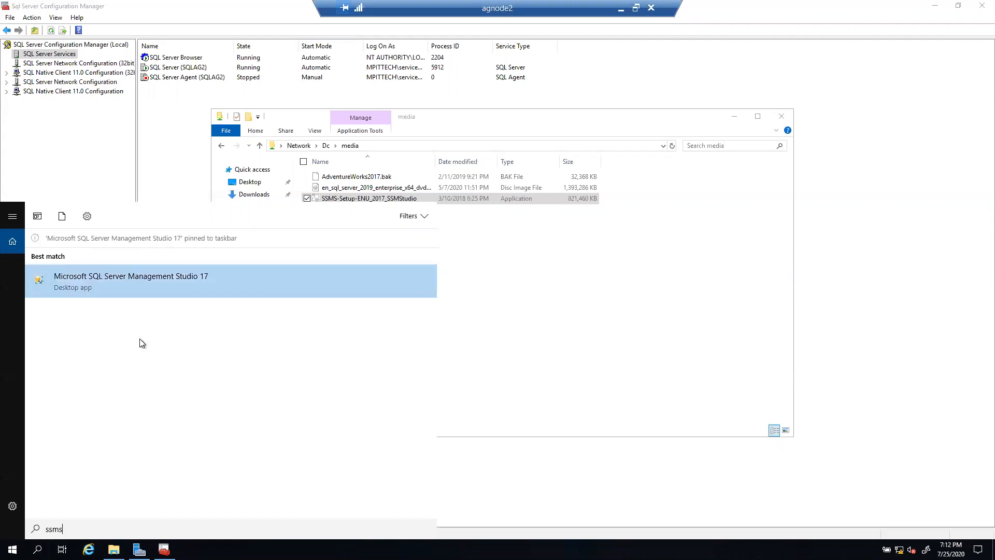
pyautogui.click(113, 276)
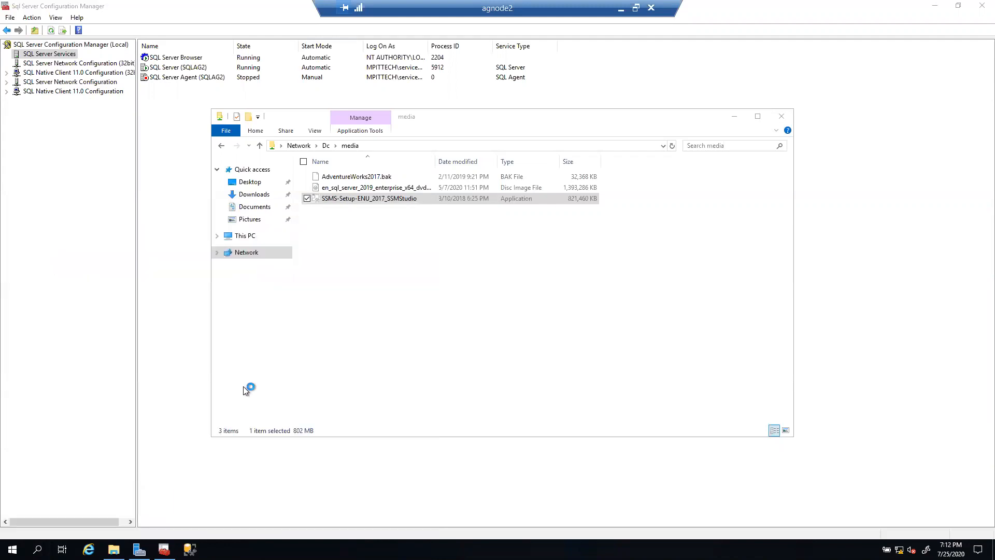
# Switch back to the agnode1 session showing the AGNODE1\SQLAG1 Object Explorer
pyautogui.click(621, 7)
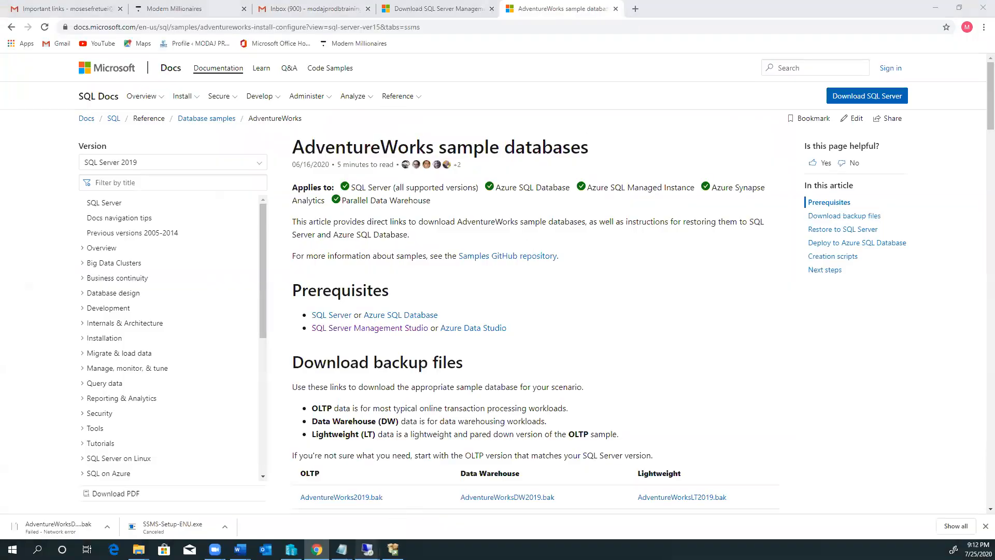
pyautogui.moveTo(367, 548)
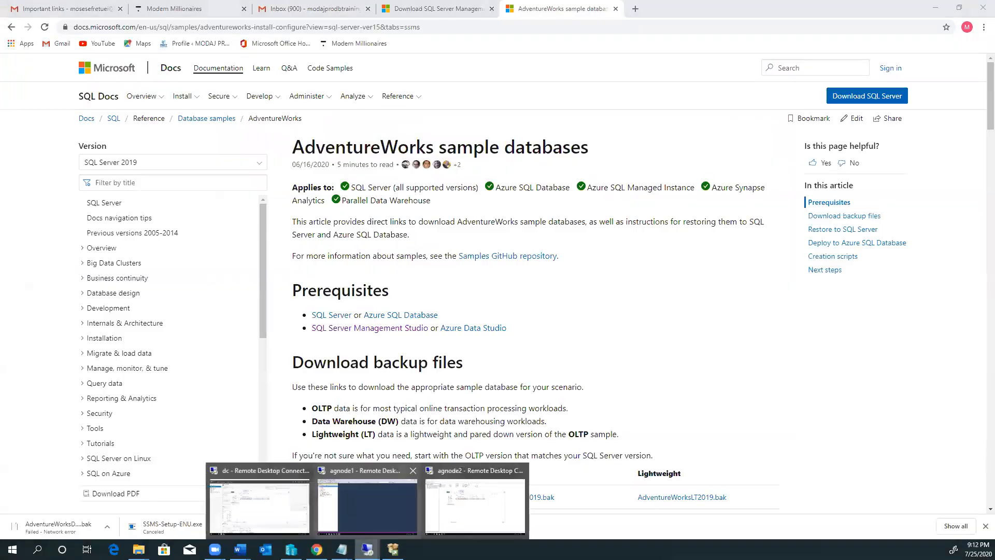
pyautogui.click(479, 521)
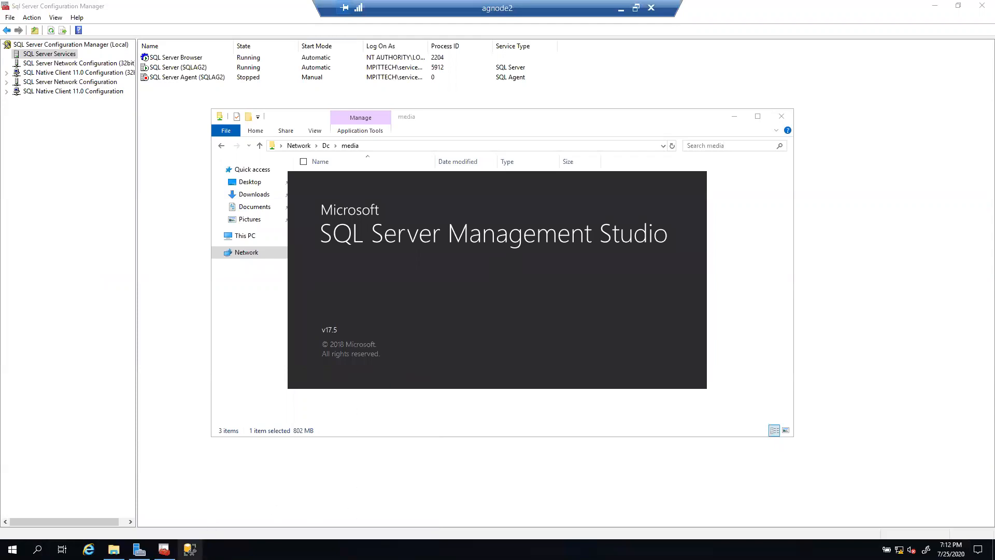
pyautogui.click(621, 9)
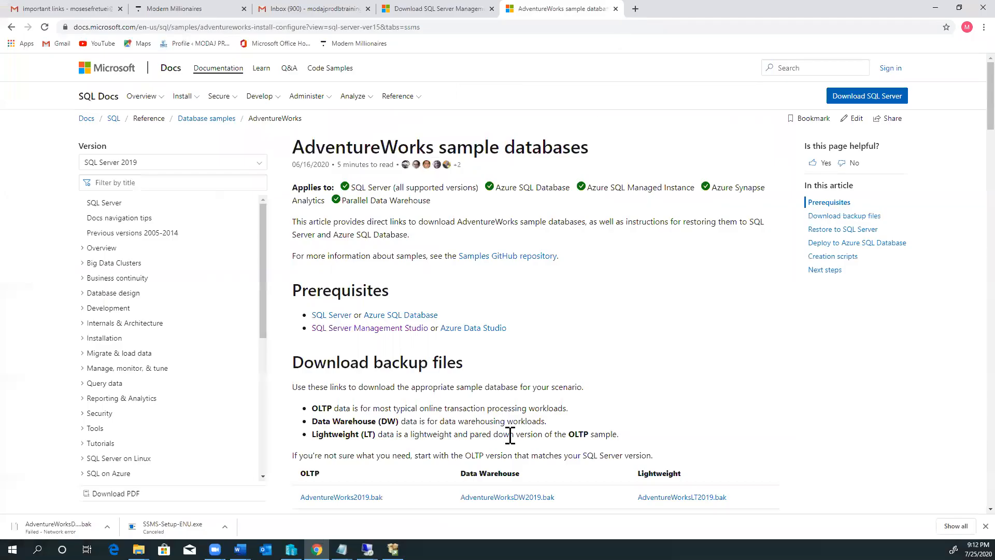
pyautogui.click(367, 549)
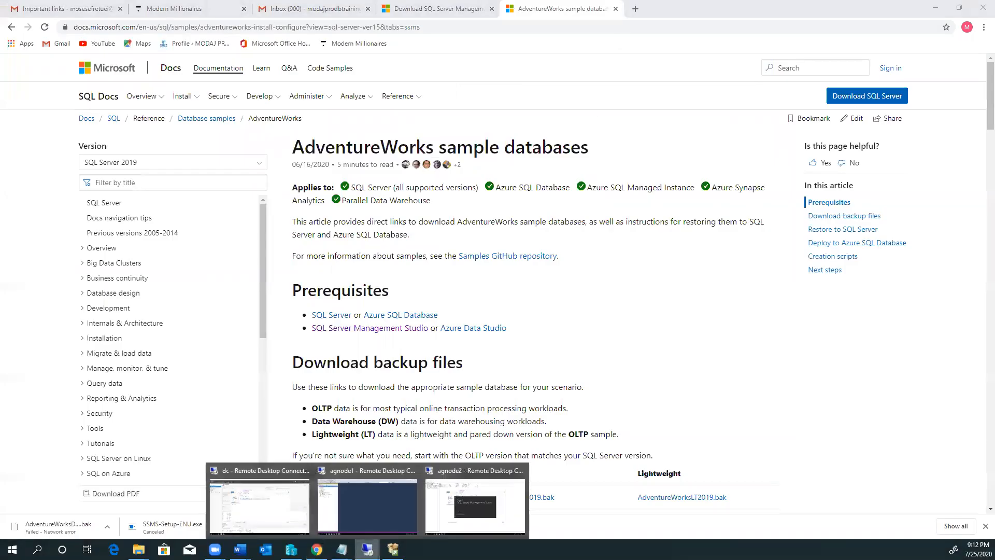
pyautogui.click(356, 517)
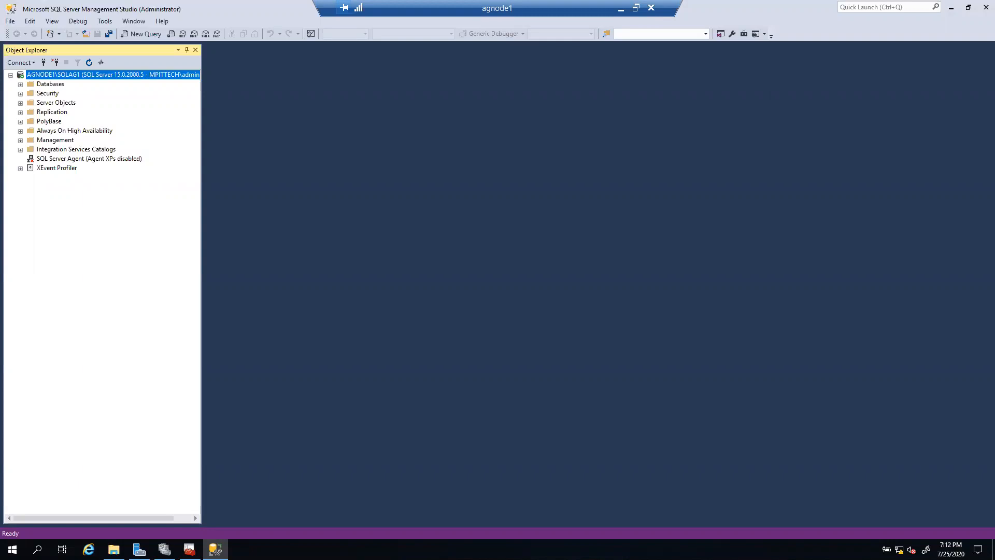
pyautogui.click(35, 84)
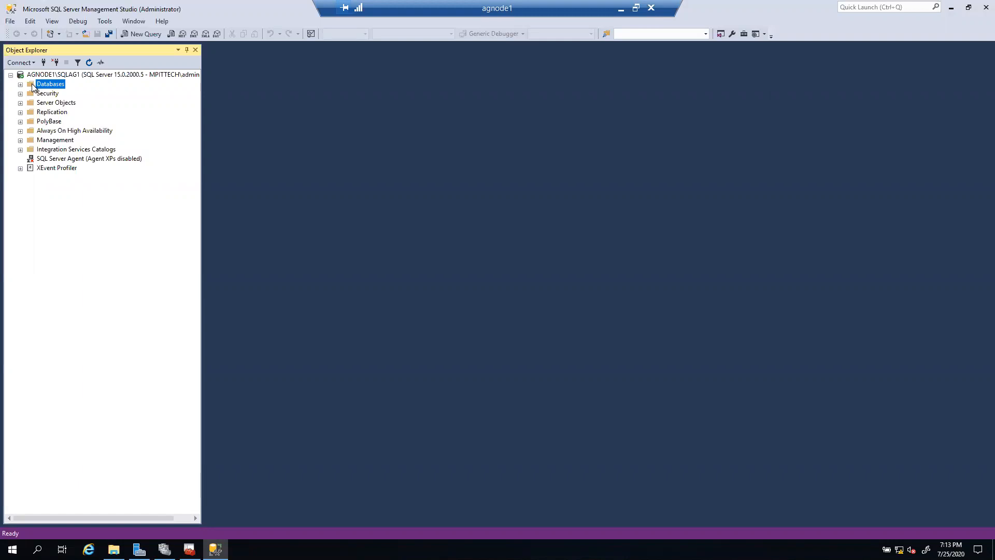
pyautogui.rightClick(32, 86)
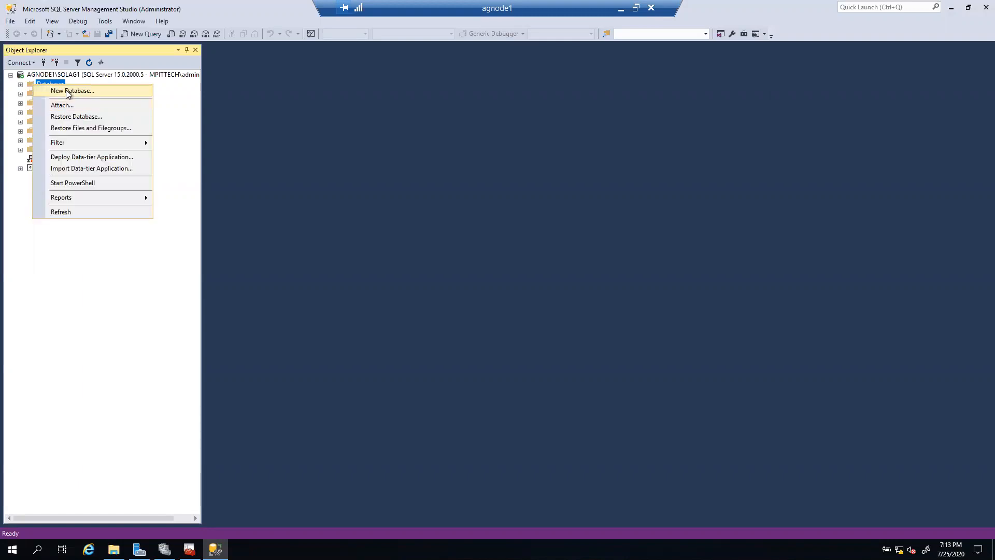
pyautogui.click(62, 119)
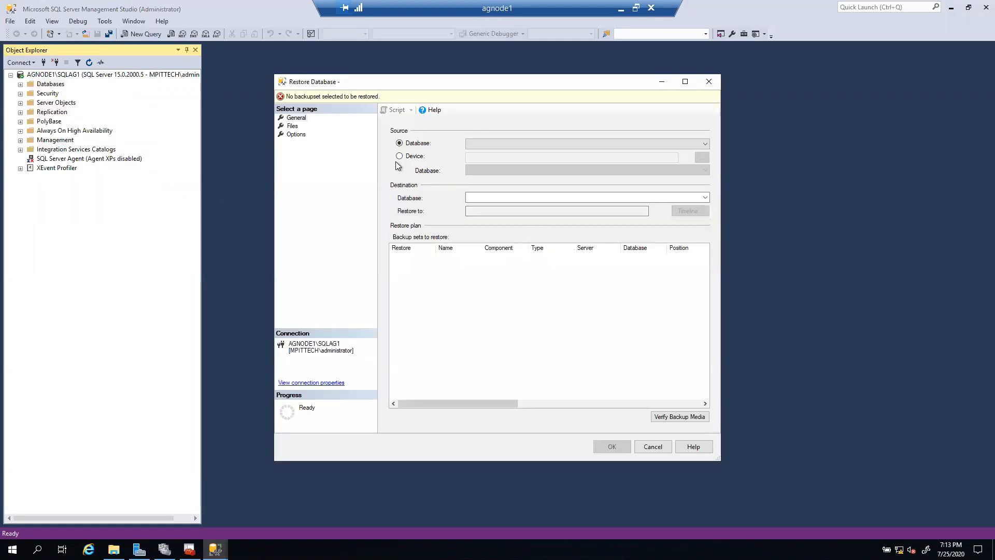
pyautogui.click(398, 157)
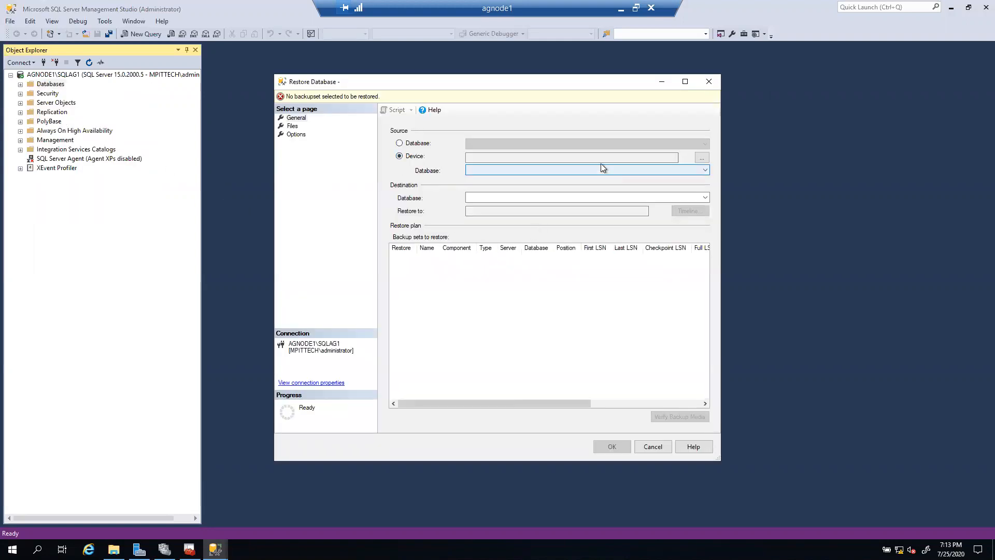
pyautogui.click(700, 158)
pyautogui.click(588, 243)
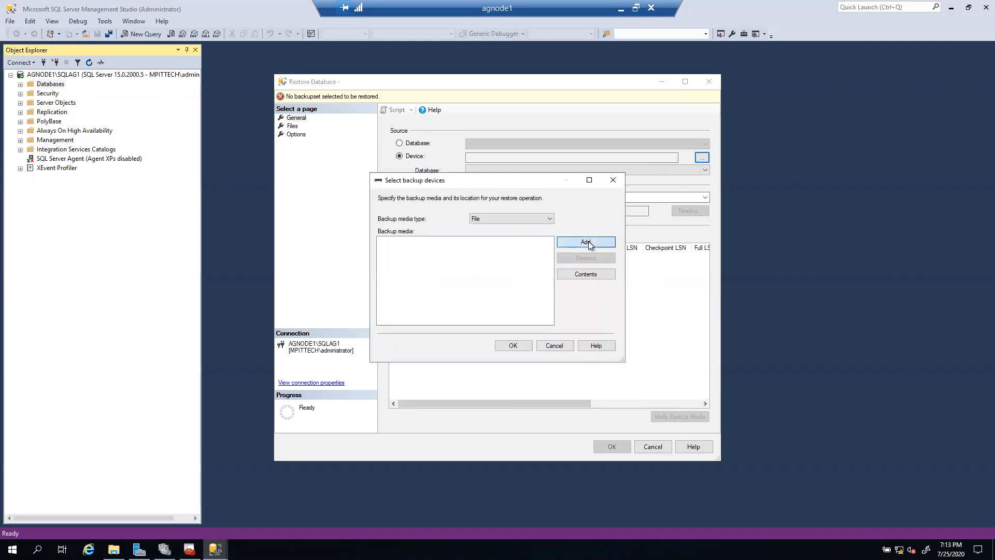
pyautogui.write('\\\\Dc\\media')
pyautogui.press('Return')
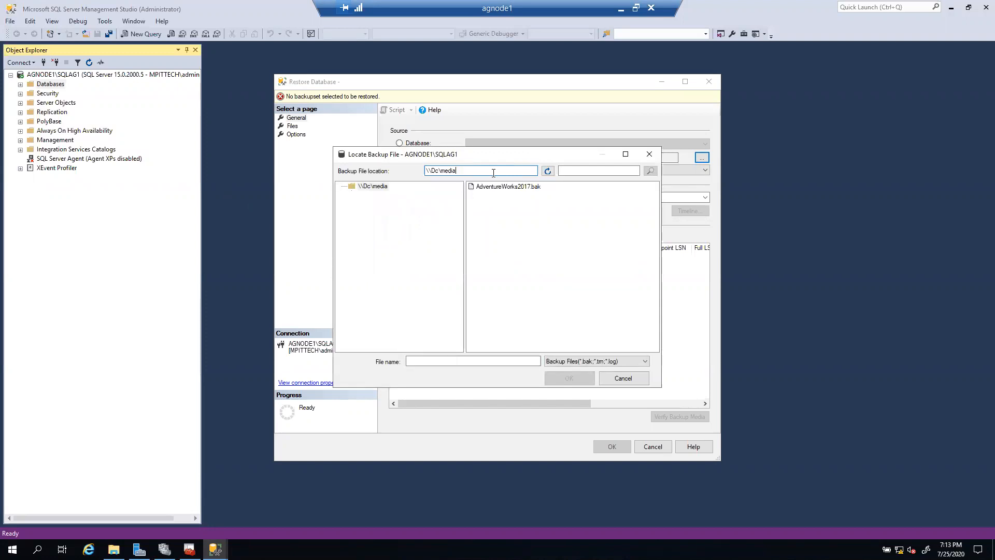
pyautogui.click(505, 187)
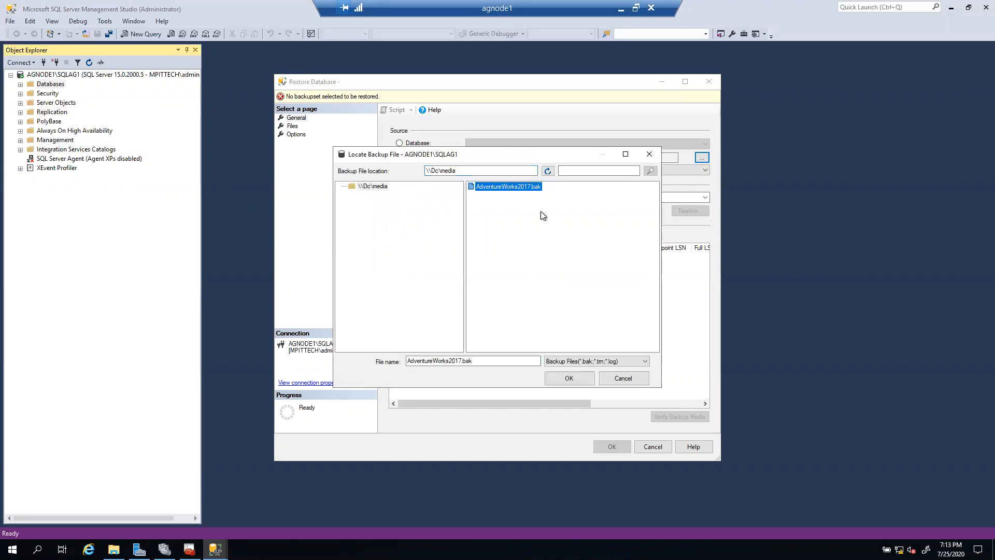
pyautogui.click(570, 379)
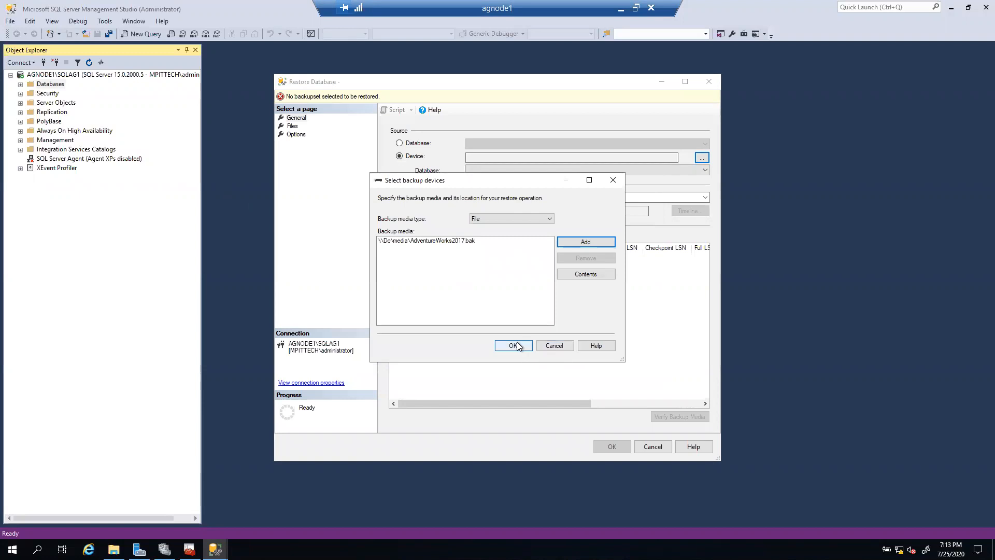
pyautogui.click(513, 345)
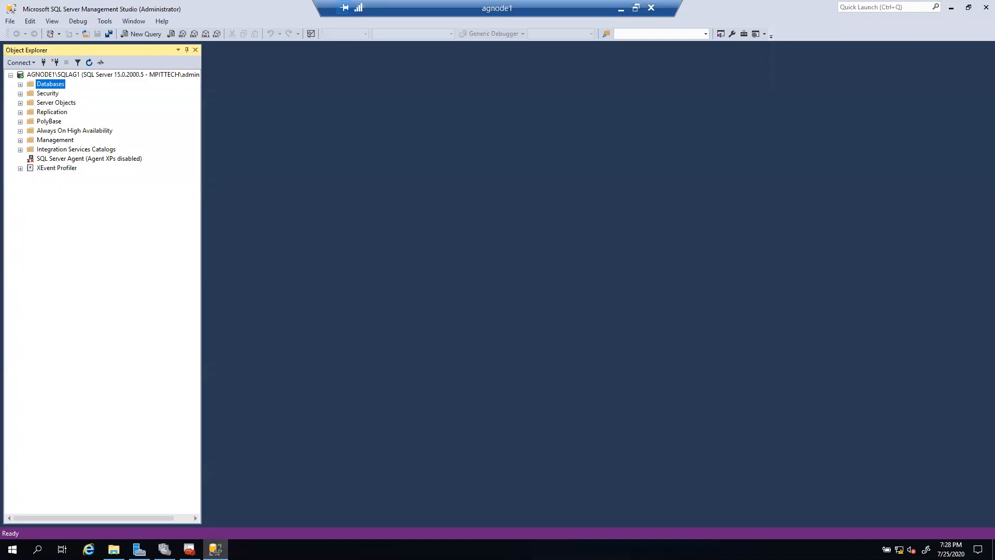
# Create a new database named Demo under the Databases folder
pyautogui.rightClick(35, 87)
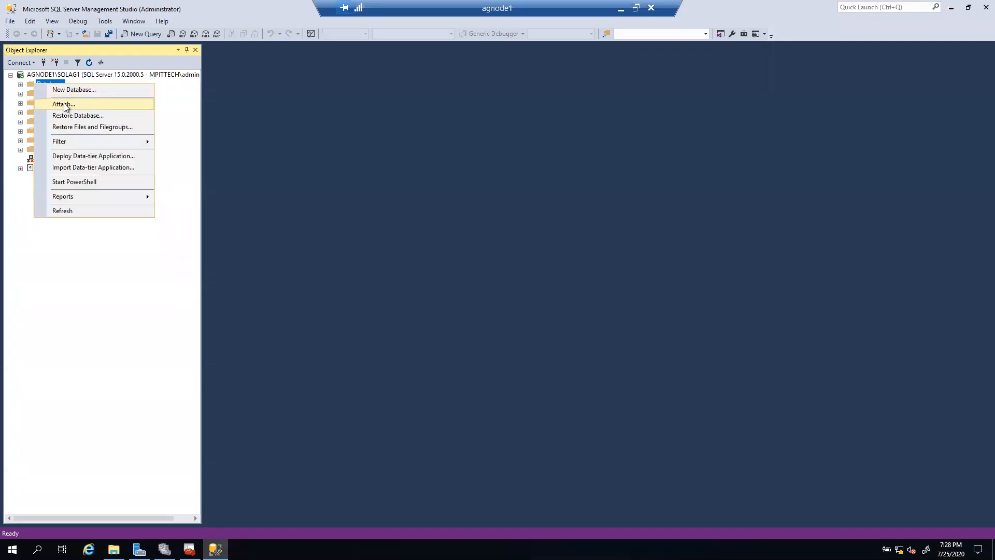
pyautogui.click(80, 91)
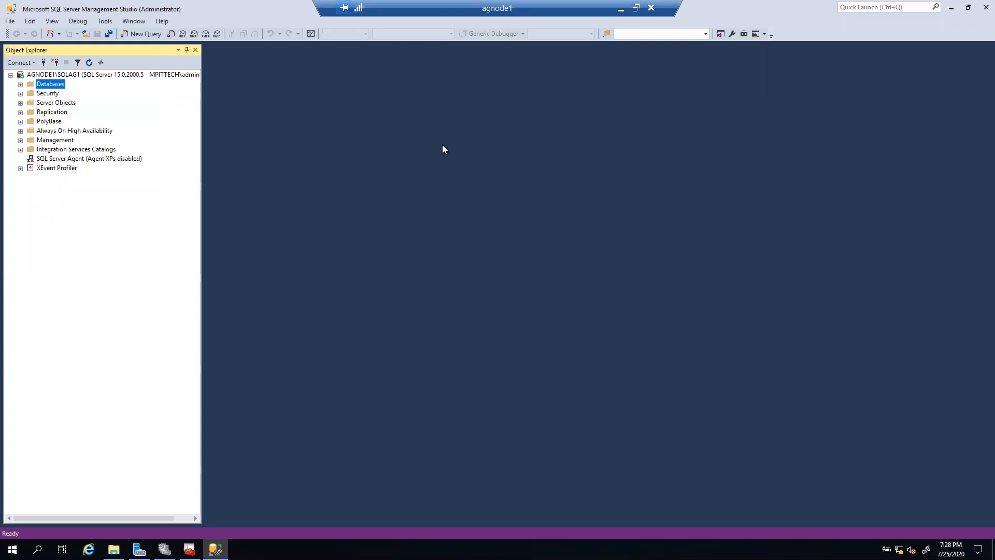
pyautogui.write('Demo')
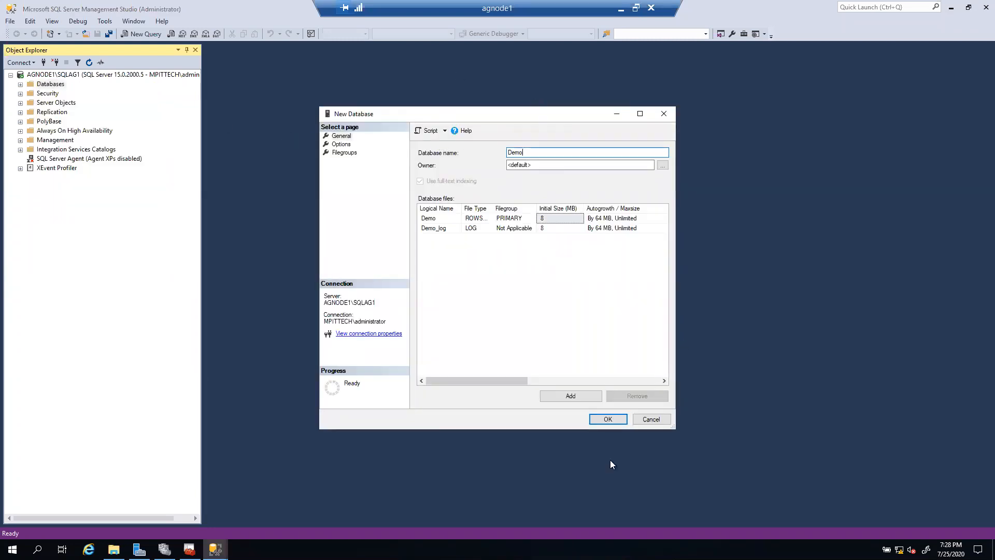
pyautogui.click(611, 421)
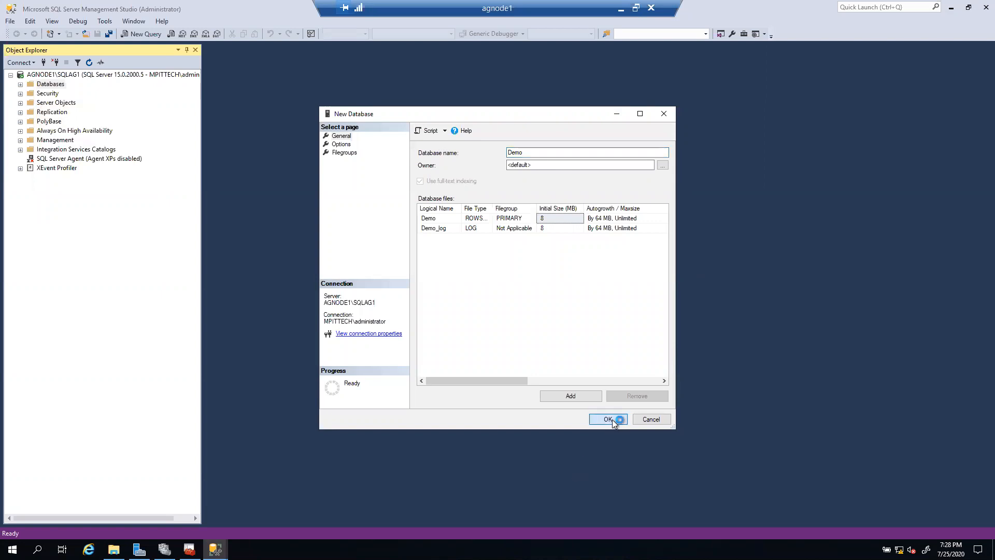
# Refresh the Databases folder so Demo appears, and open Demo's context menu
pyautogui.click(21, 84)
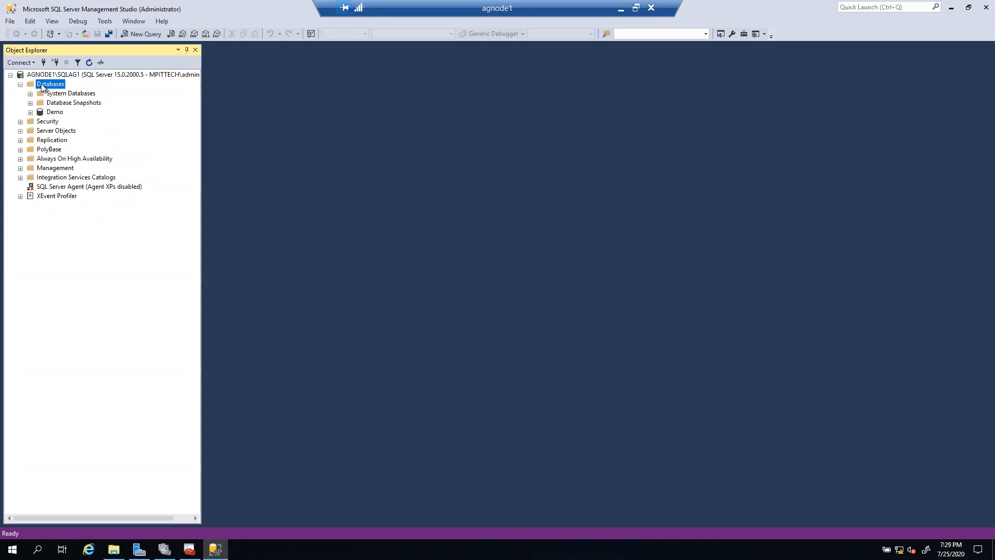
pyautogui.rightClick(46, 88)
pyautogui.click(70, 252)
pyautogui.click(20, 84)
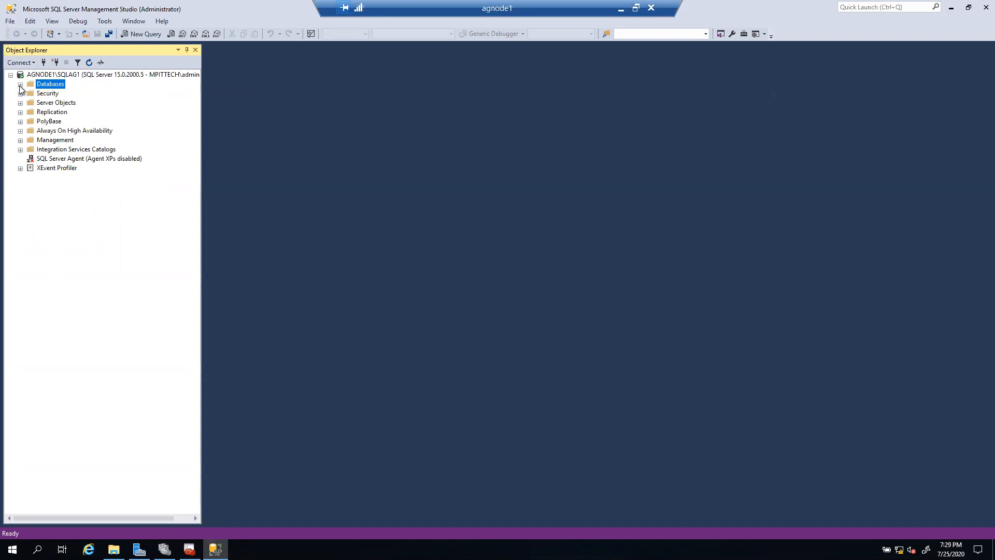
pyautogui.click(20, 84)
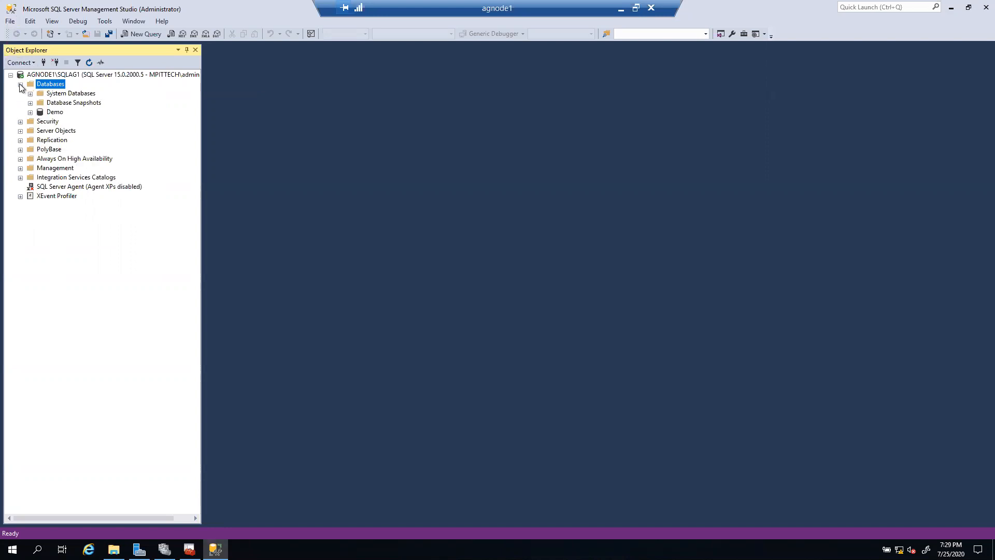
pyautogui.rightClick(51, 113)
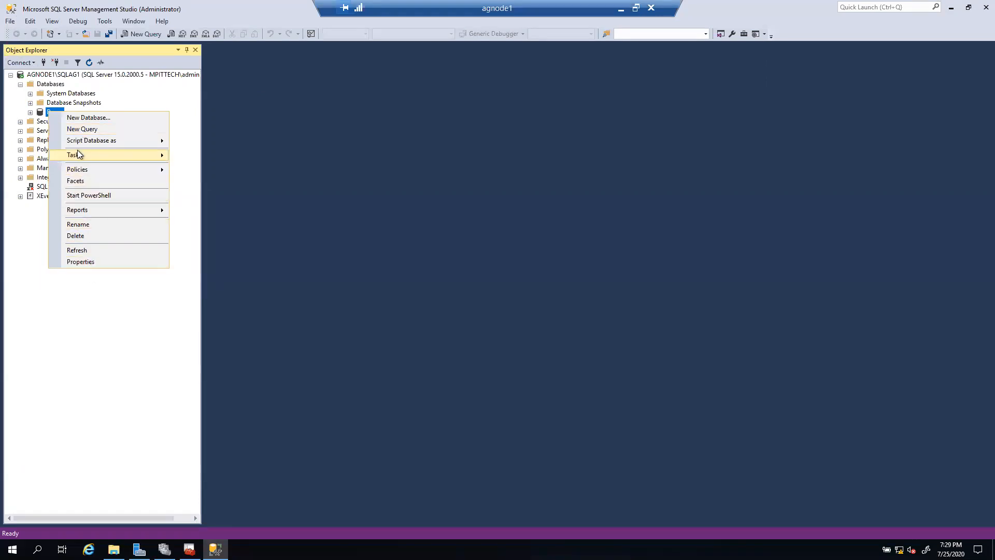
pyautogui.moveTo(117, 157)
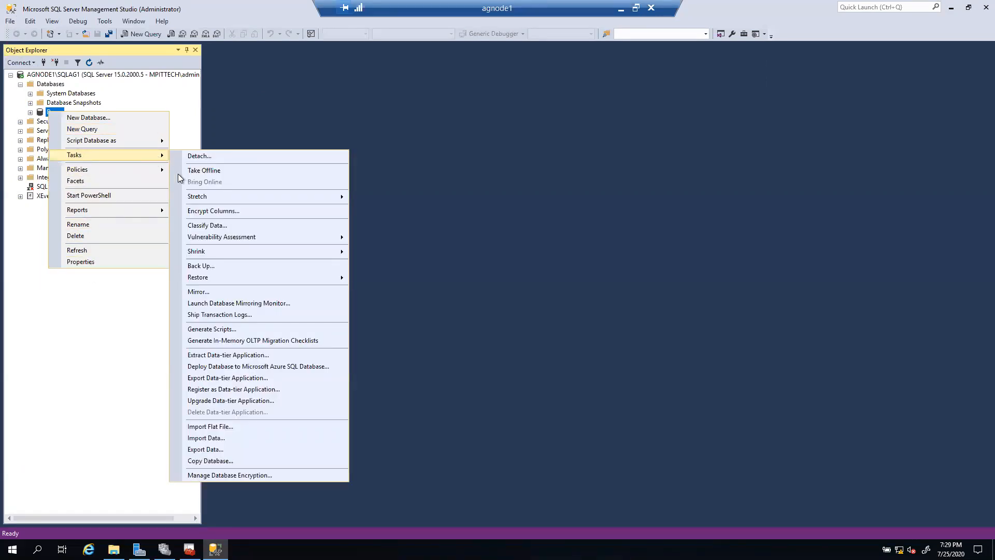
# Back up Demo in full to \\Dc\media\demoBackup.bak, replacing the old destination
pyautogui.click(195, 266)
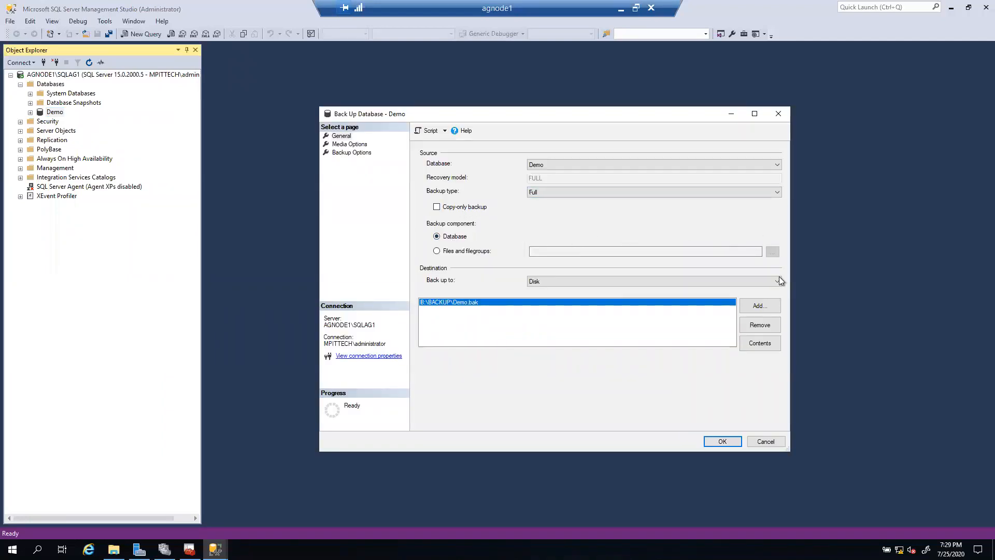
pyautogui.click(760, 328)
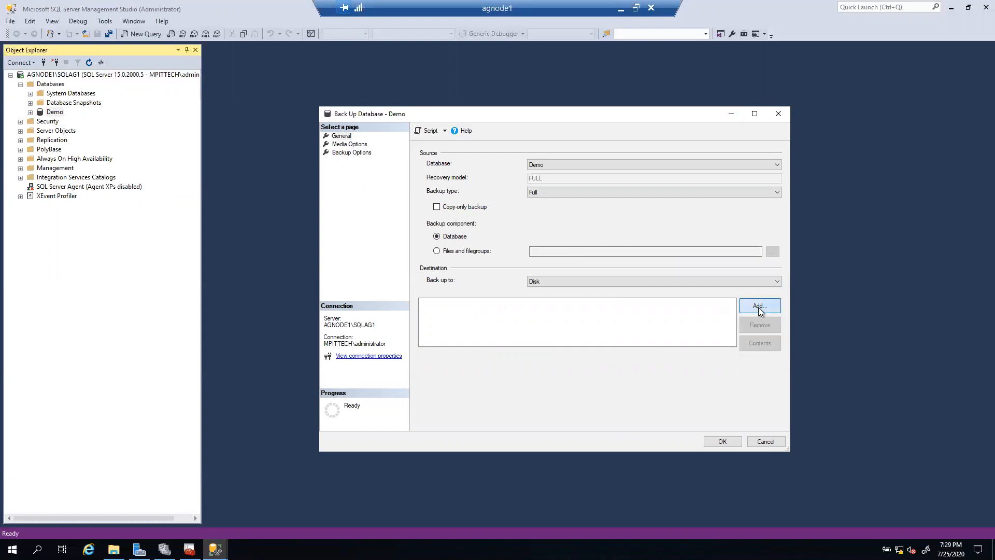
pyautogui.click(759, 307)
pyautogui.write('\\\\Dc\\media')
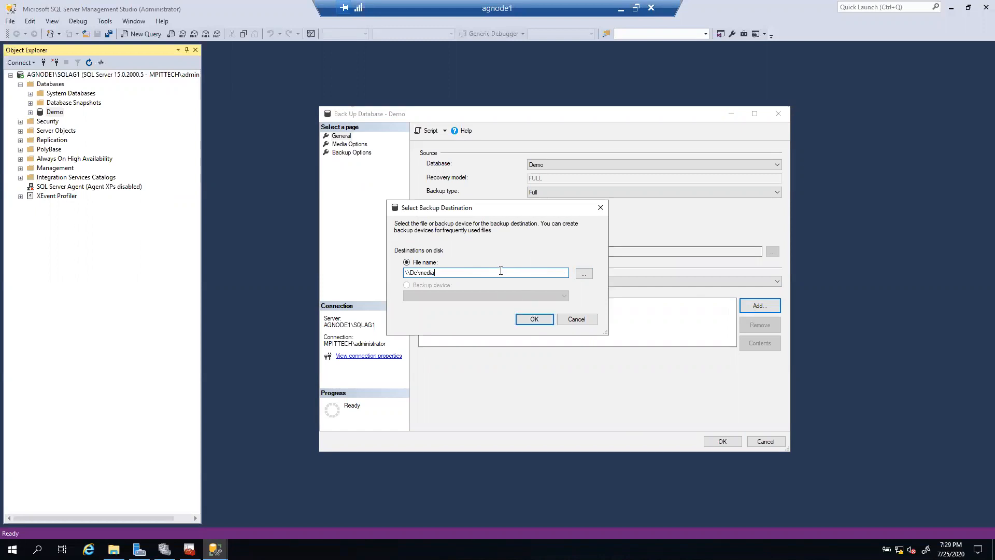
pyautogui.press('Return')
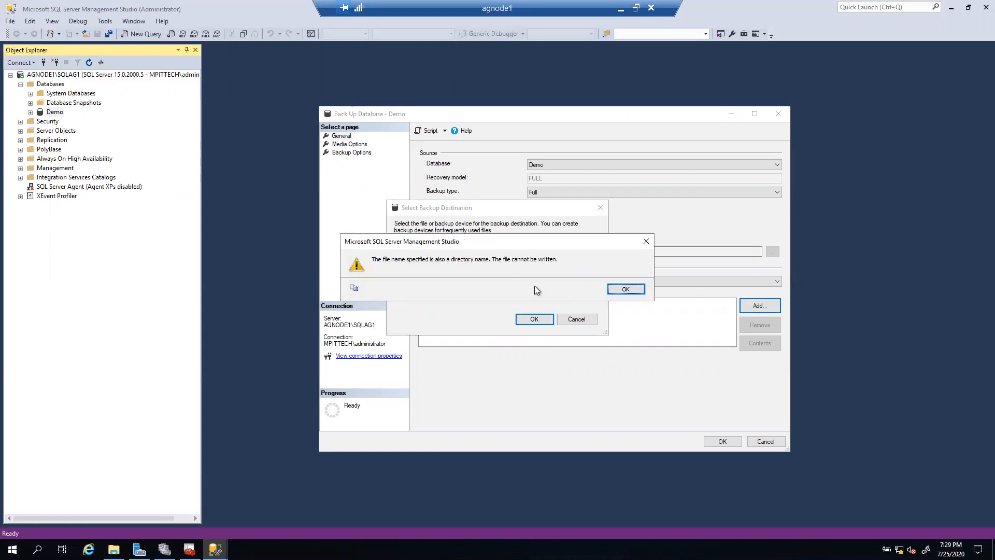
pyautogui.click(624, 290)
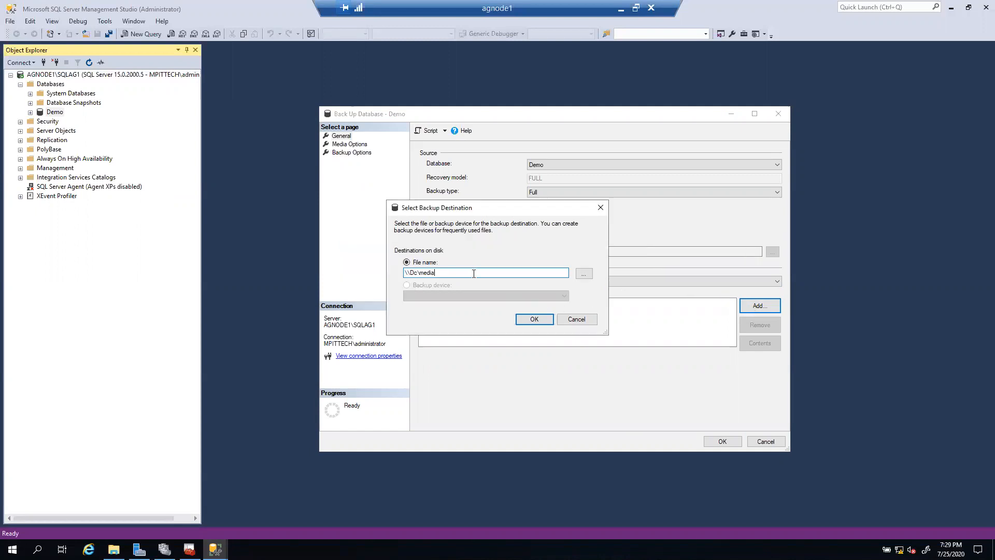
pyautogui.write('\\demo')
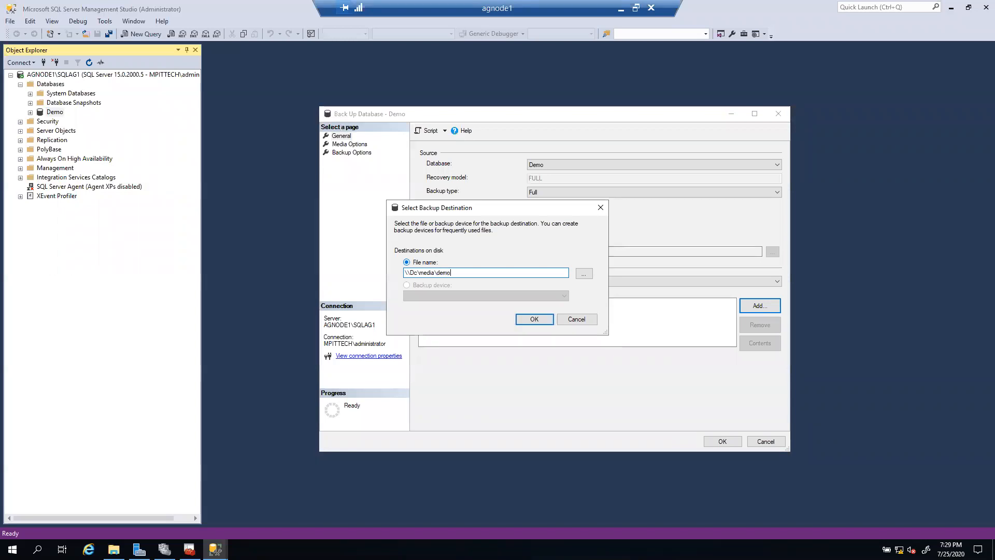
pyautogui.write('Backup.bak')
pyautogui.click(536, 319)
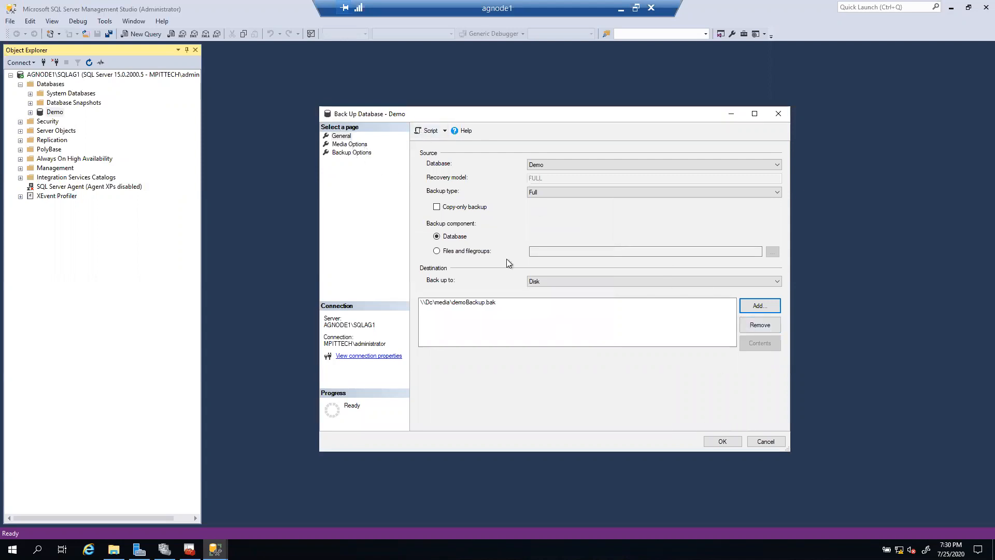
pyautogui.click(723, 442)
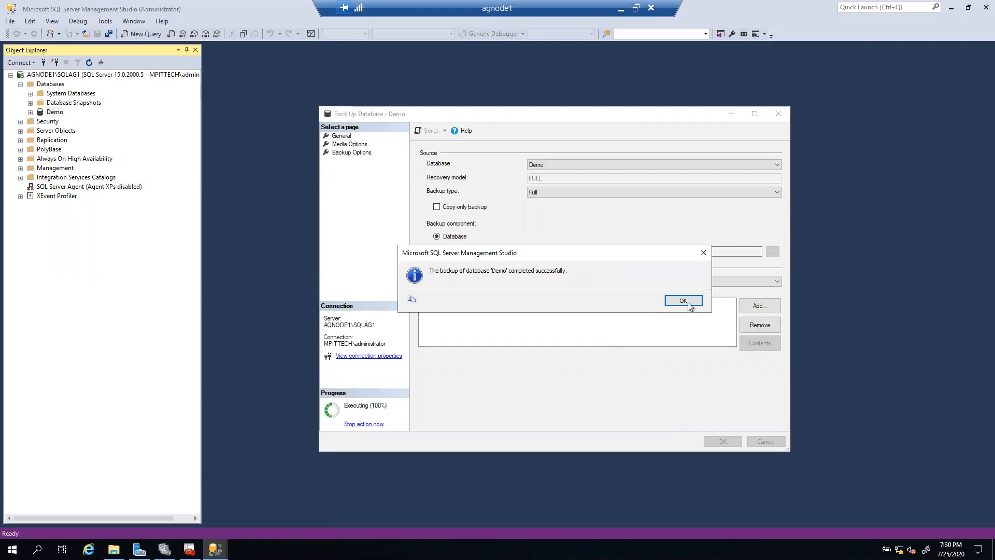
pyautogui.click(682, 301)
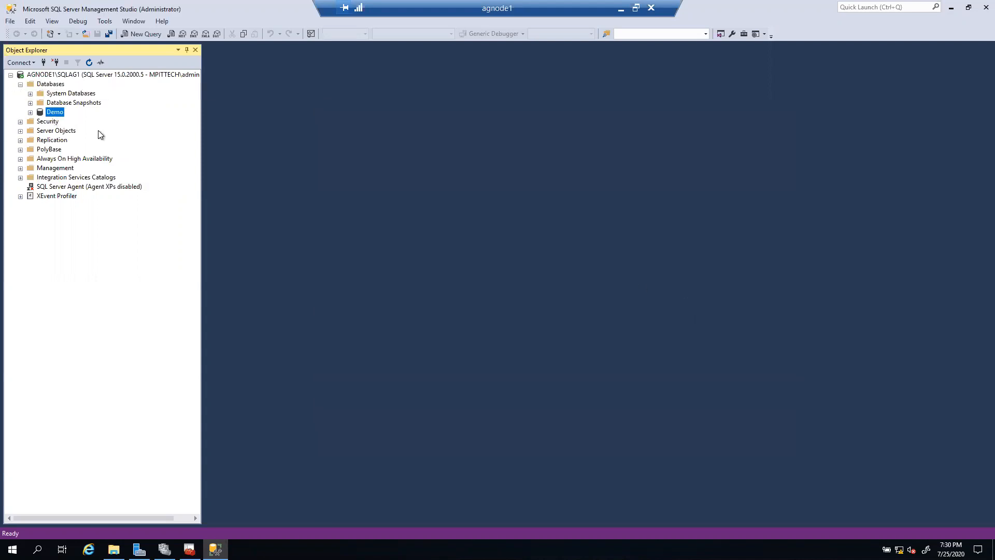
# Expand Always On High Availability and launch the New Availability Group Wizard
pyautogui.click(34, 162)
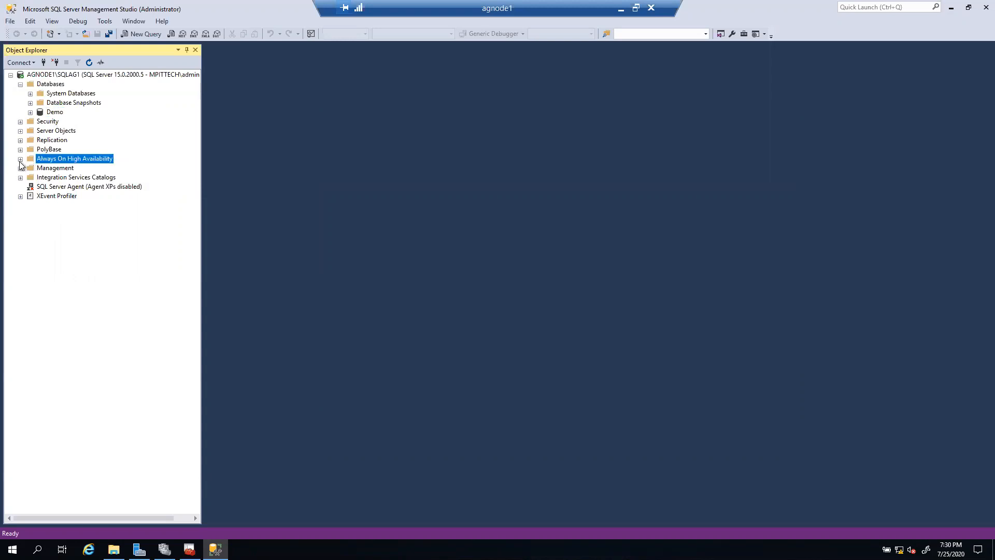
pyautogui.click(20, 160)
pyautogui.click(43, 169)
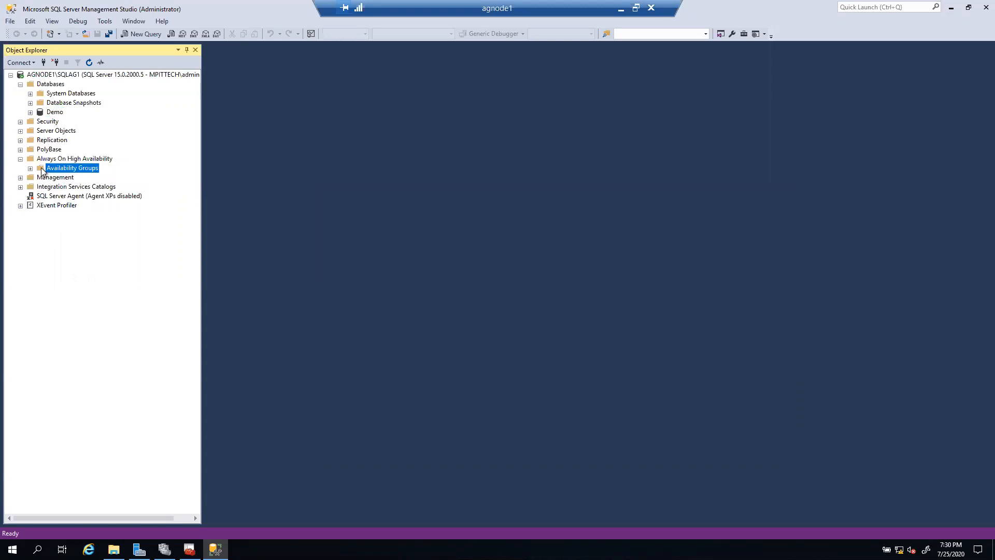
pyautogui.rightClick(43, 167)
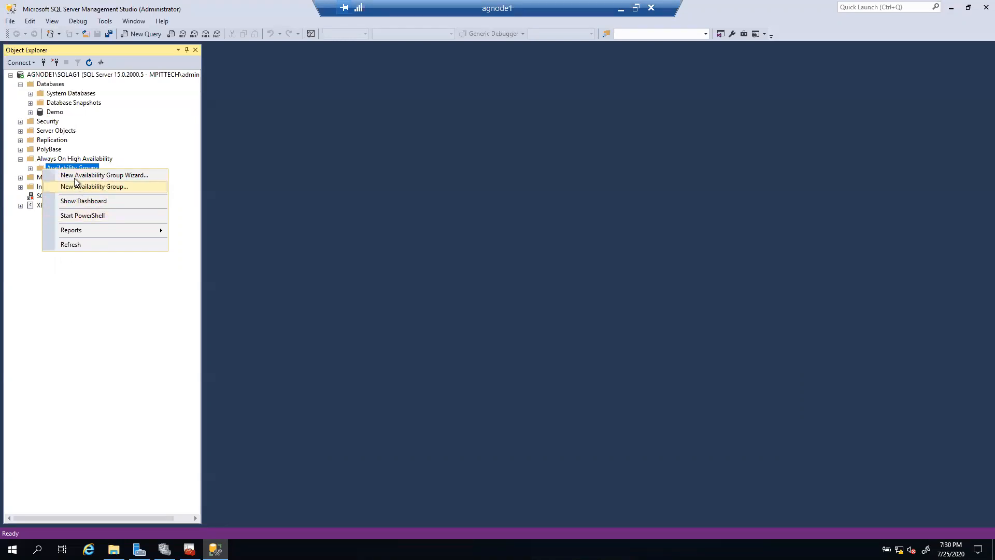
pyautogui.click(117, 176)
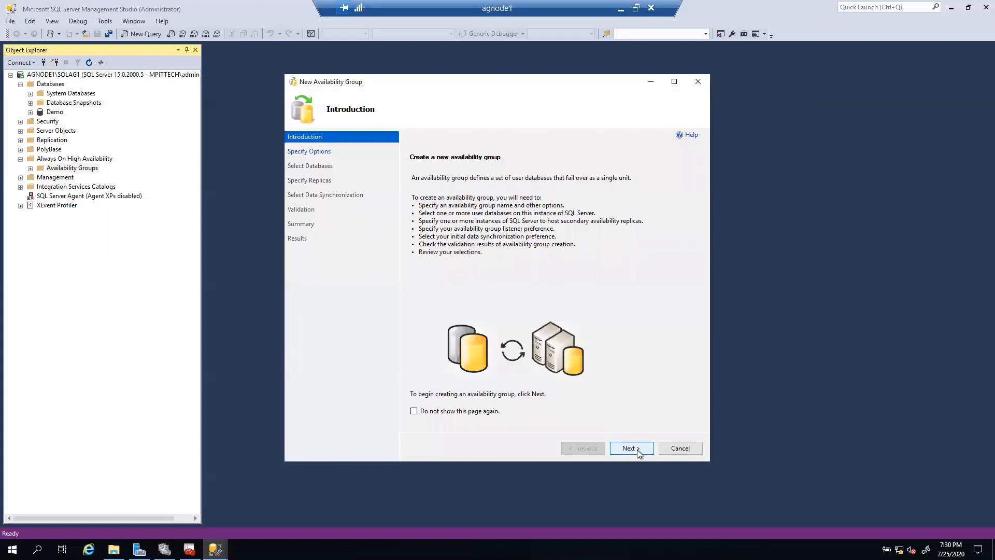
# Name the availability group AG-Group, keep Windows Server Failover Cluster type, and continue
pyautogui.click(636, 449)
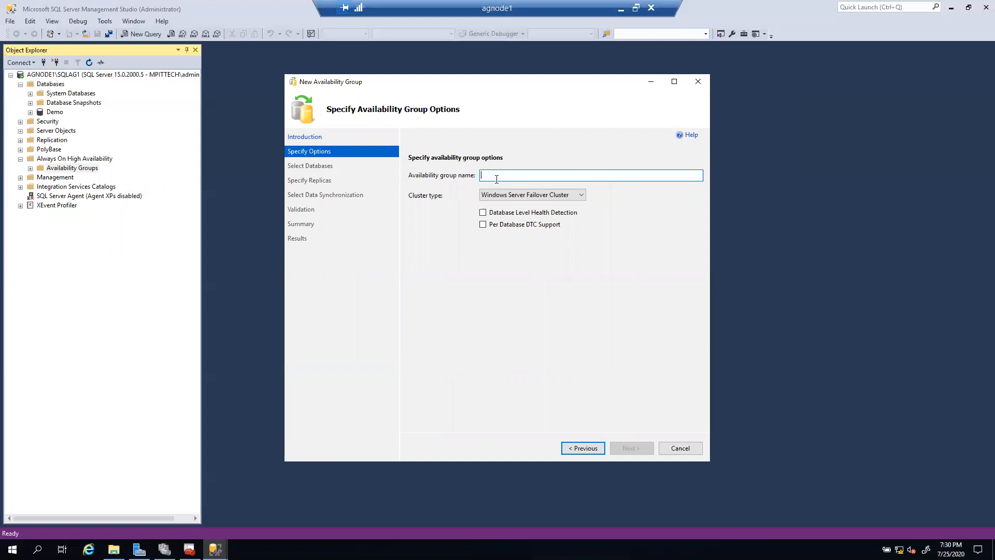
pyautogui.write('AG')
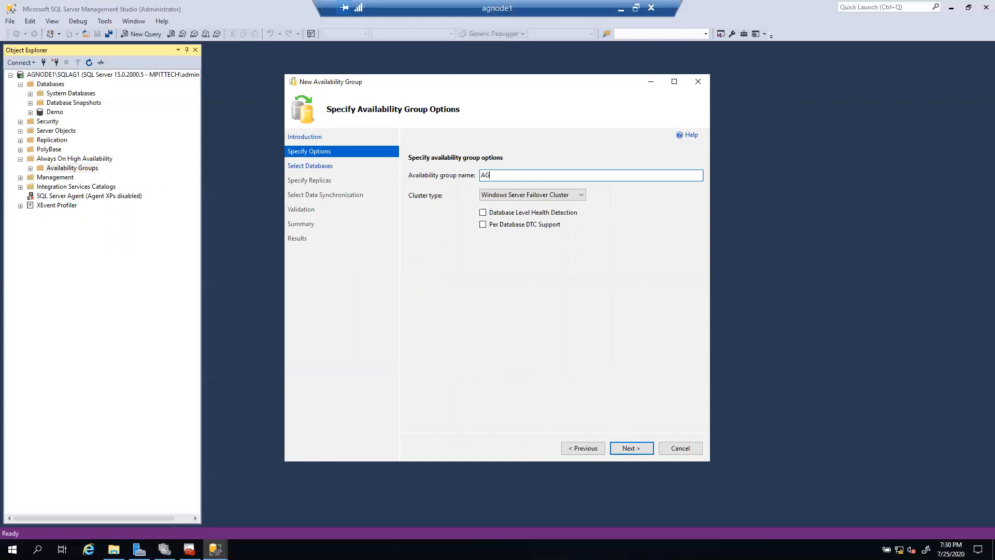
pyautogui.write('-Group1')
pyautogui.press('BackSpace')
pyautogui.moveTo(507, 202)
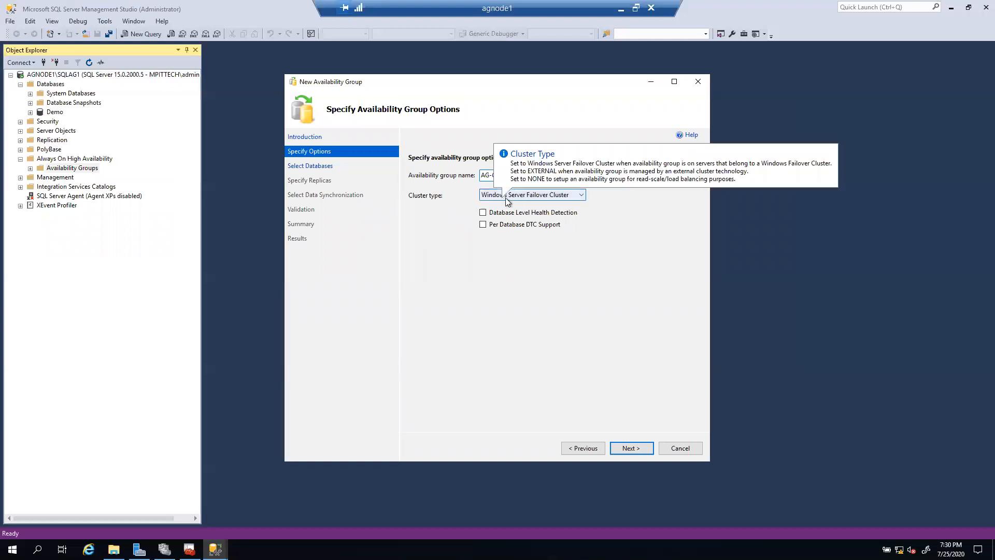
pyautogui.click(582, 195)
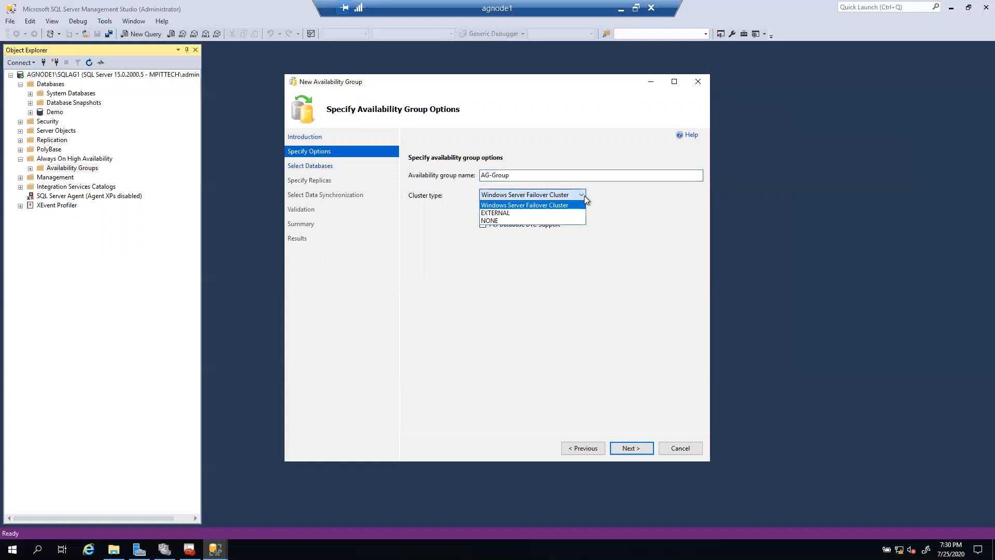
pyautogui.click(630, 214)
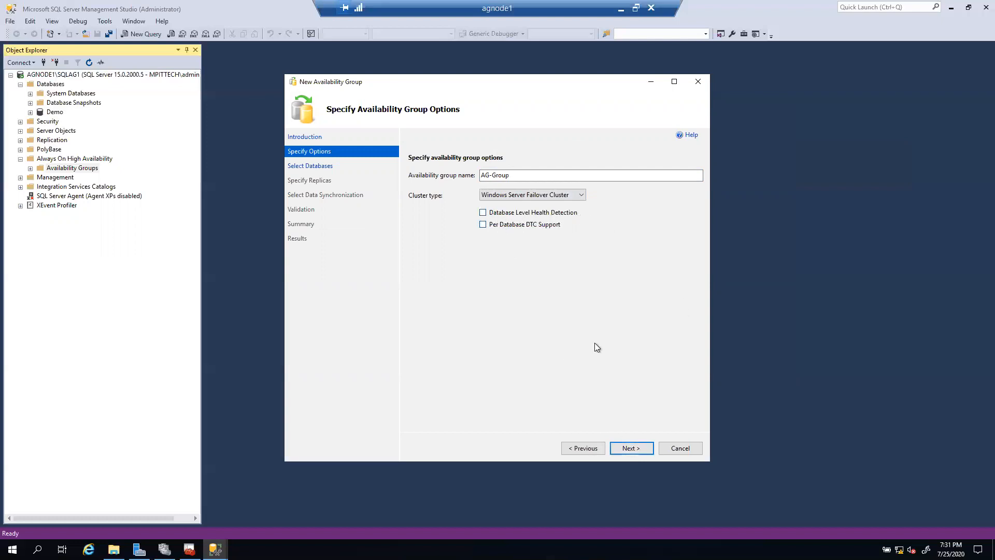
pyautogui.click(639, 448)
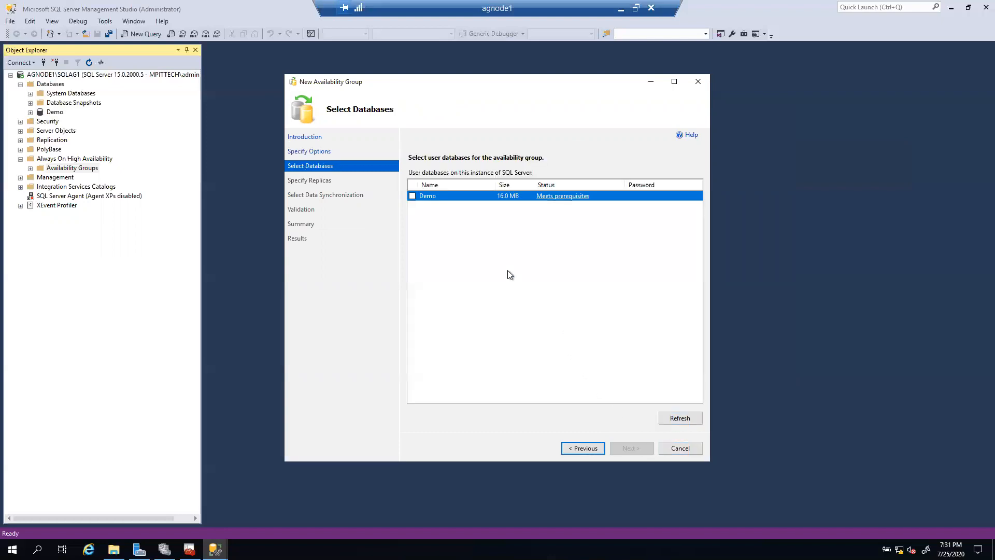
# Tick the Demo database and continue to Specify Replicas
pyautogui.click(413, 196)
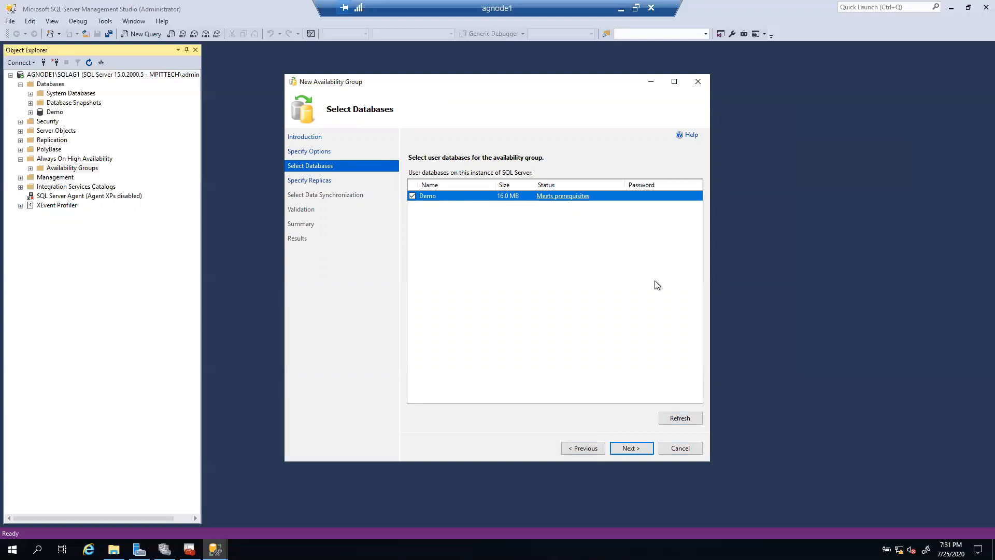
pyautogui.click(627, 448)
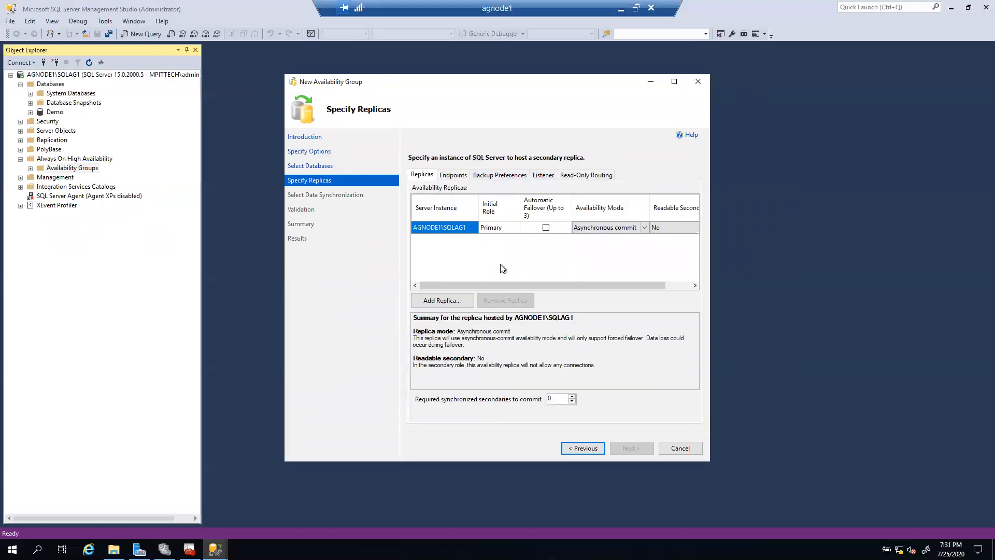
# Give AGNODE1\SQLAG1 automatic failover and set its Readable Secondary to Yes
pyautogui.click(547, 228)
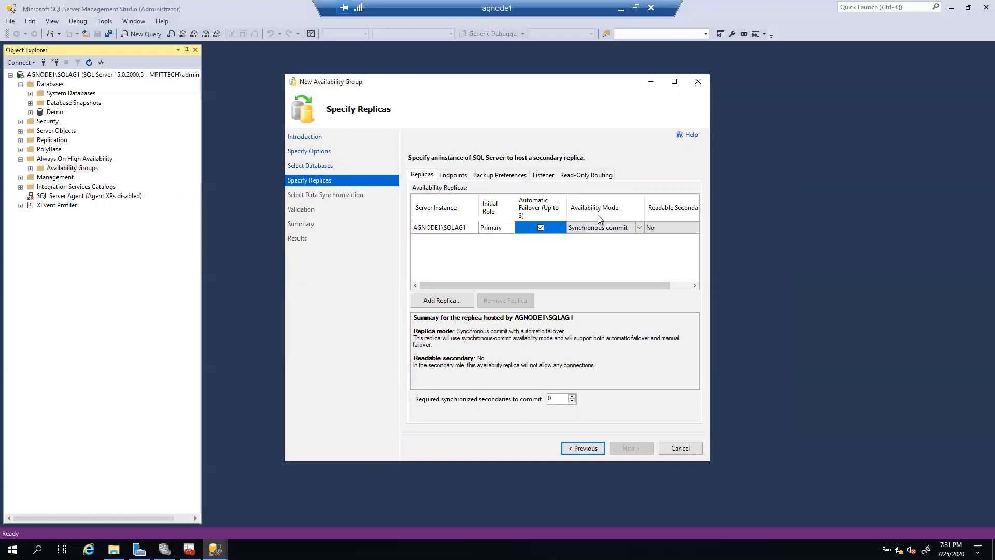
pyautogui.click(583, 228)
pyautogui.moveTo(629, 285); pyautogui.dragTo(694, 284)
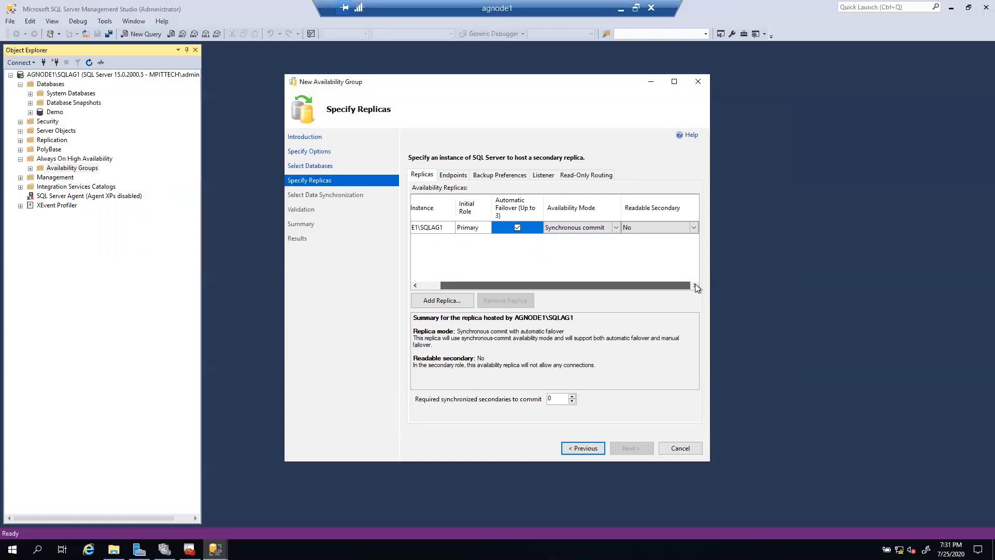
pyautogui.click(692, 229)
pyautogui.click(650, 244)
pyautogui.moveTo(555, 285); pyautogui.dragTo(365, 269)
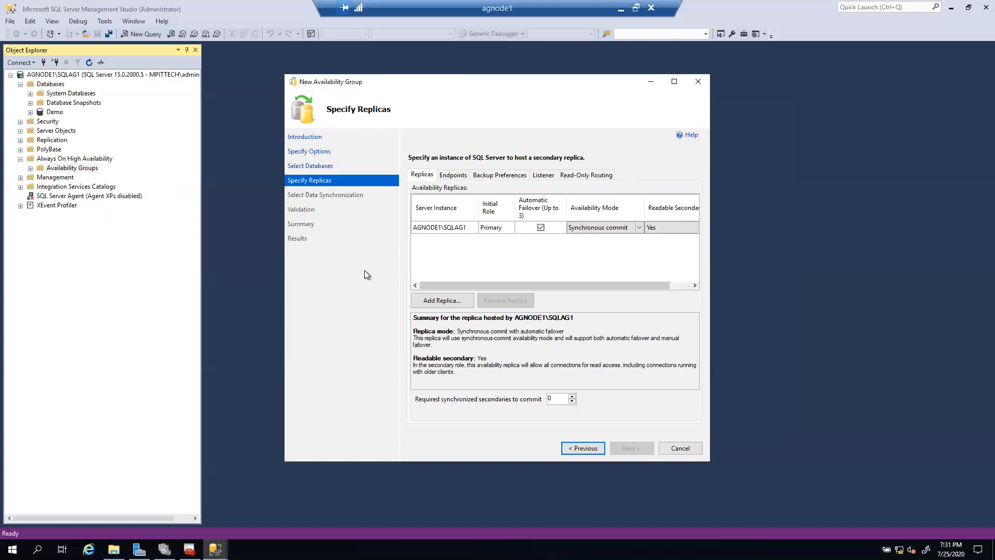
# Add a replica, entering AGNODE1\SQLAG2 as the server name and connecting
pyautogui.click(437, 305)
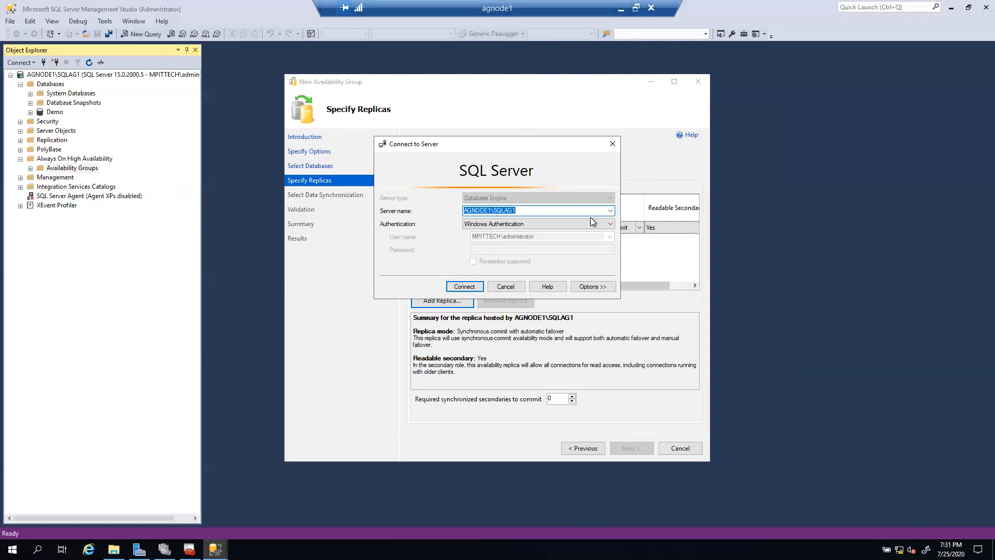
pyautogui.click(610, 211)
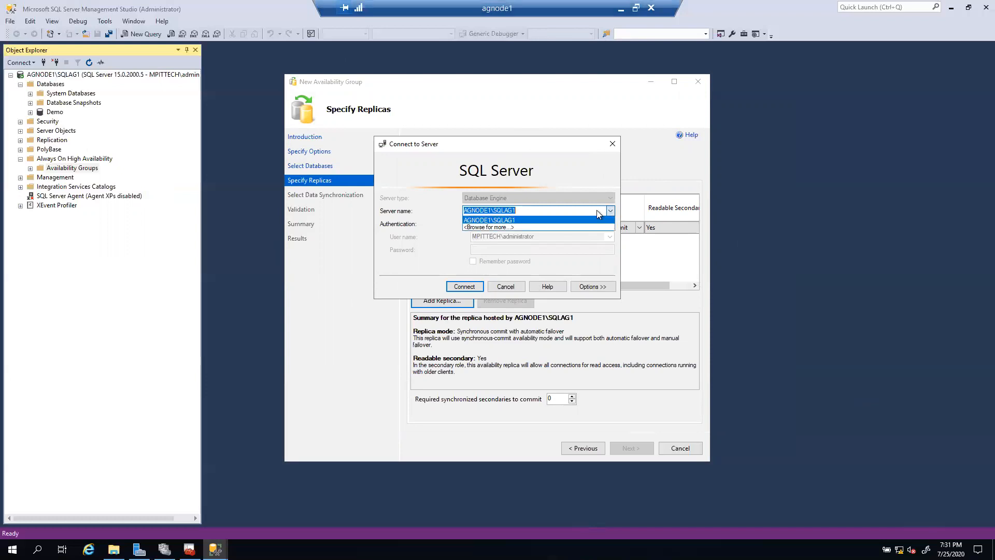
pyautogui.click(533, 210)
pyautogui.click(533, 210)
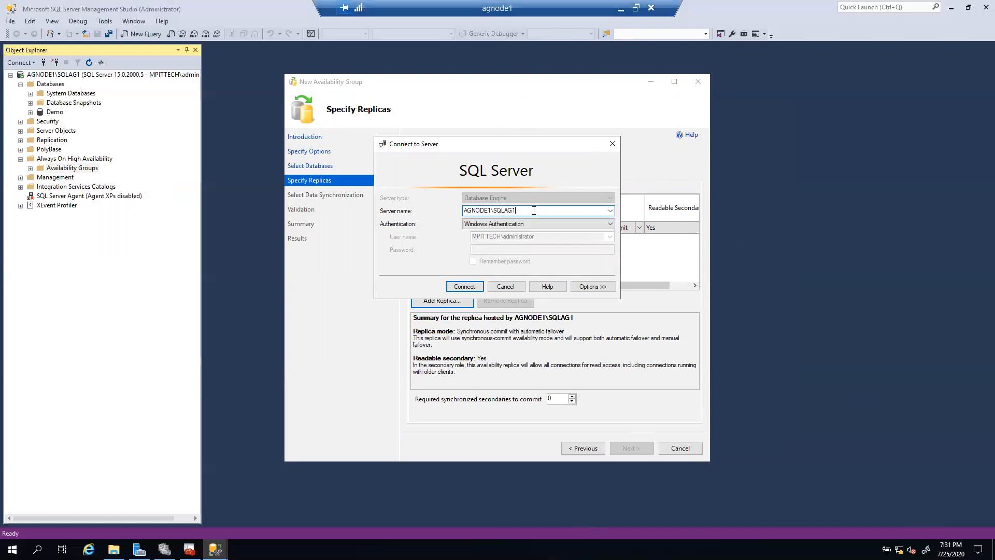
pyautogui.press('BackSpace')
pyautogui.write('2')
pyautogui.click(458, 287)
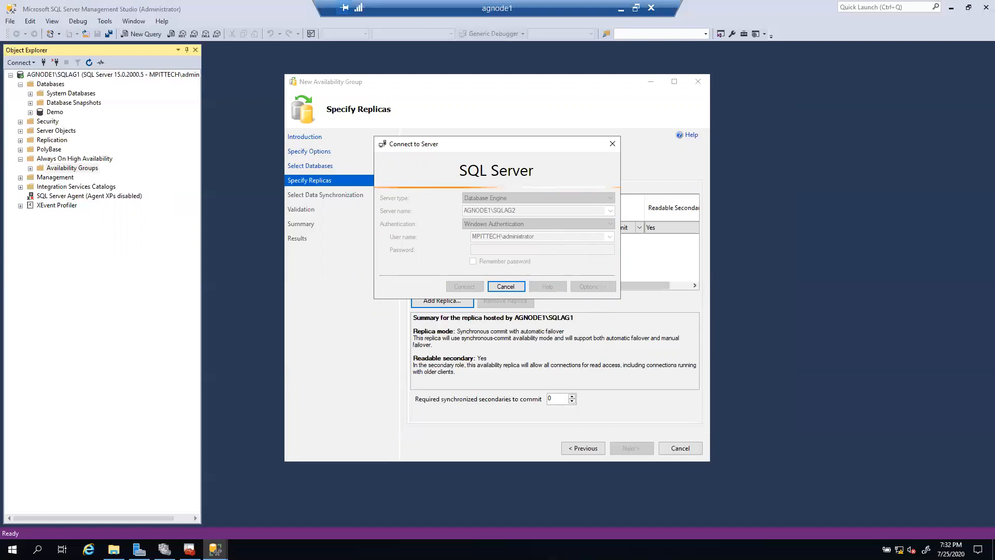
# On agnode2, browse Database Engine servers, pick AGNODE2\SQLAG2 and connect to it
pyautogui.click(621, 9)
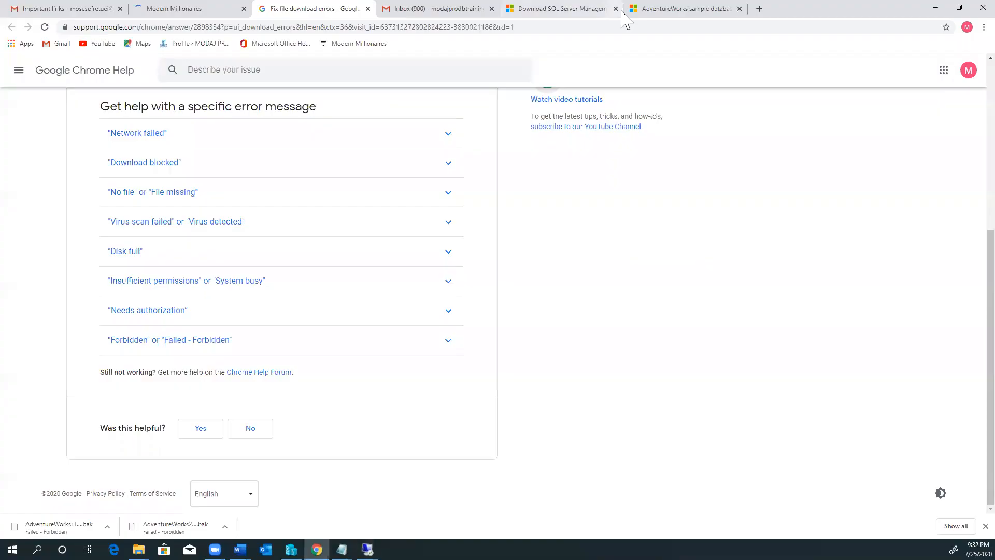
pyautogui.moveTo(367, 549)
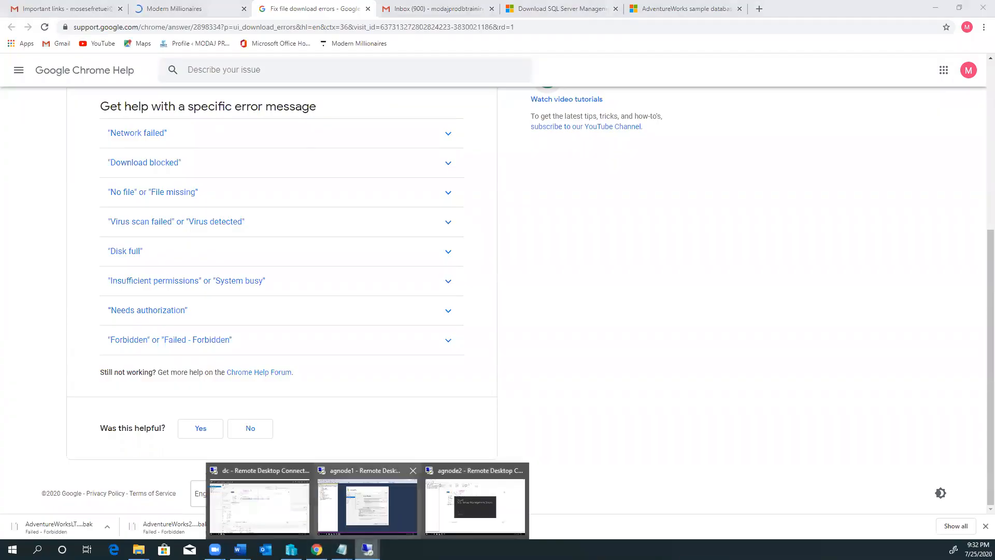
pyautogui.click(477, 514)
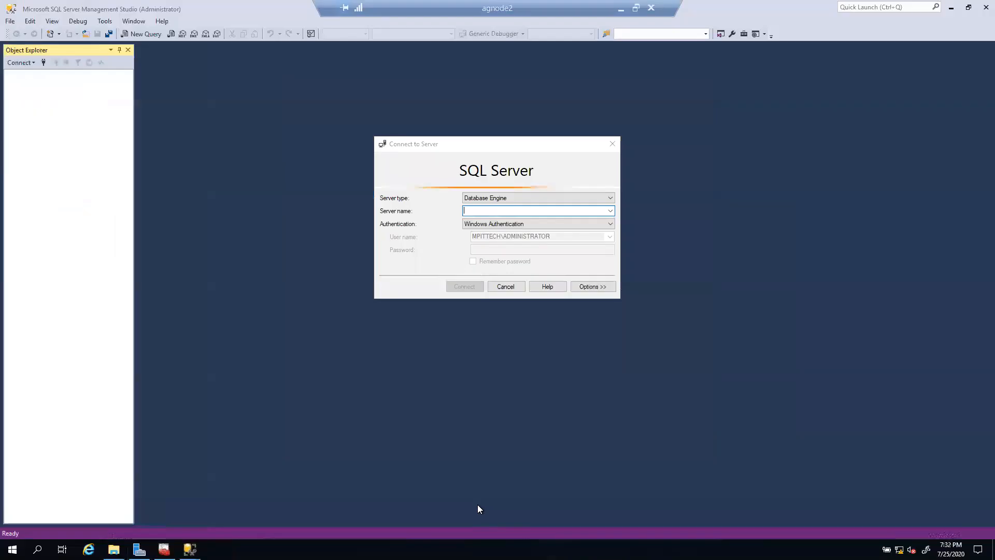
pyautogui.click(611, 211)
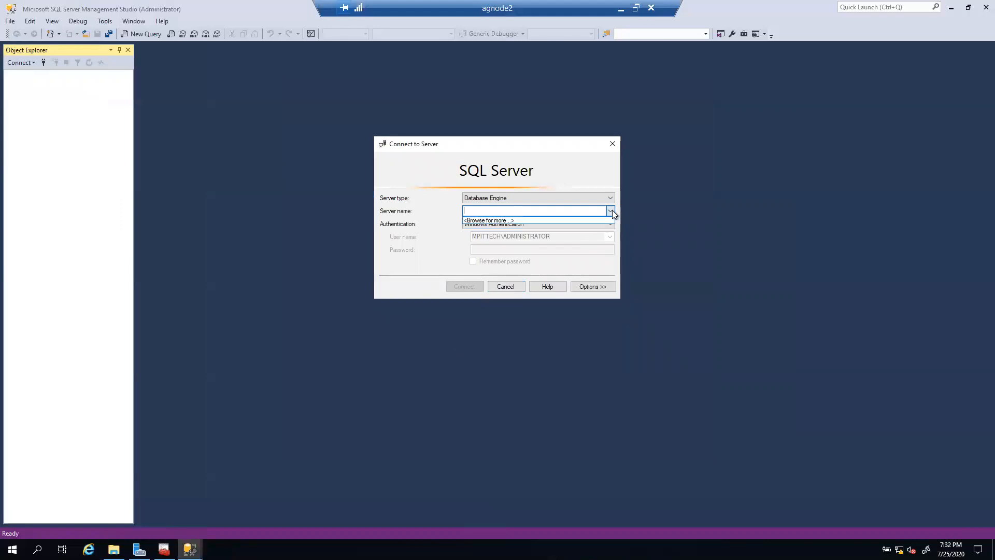
pyautogui.click(493, 220)
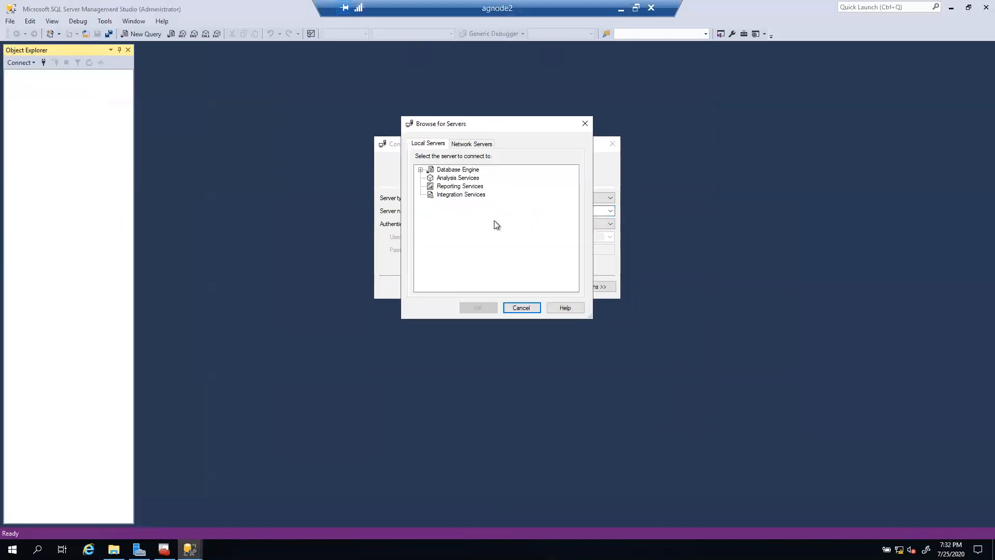
pyautogui.click(457, 170)
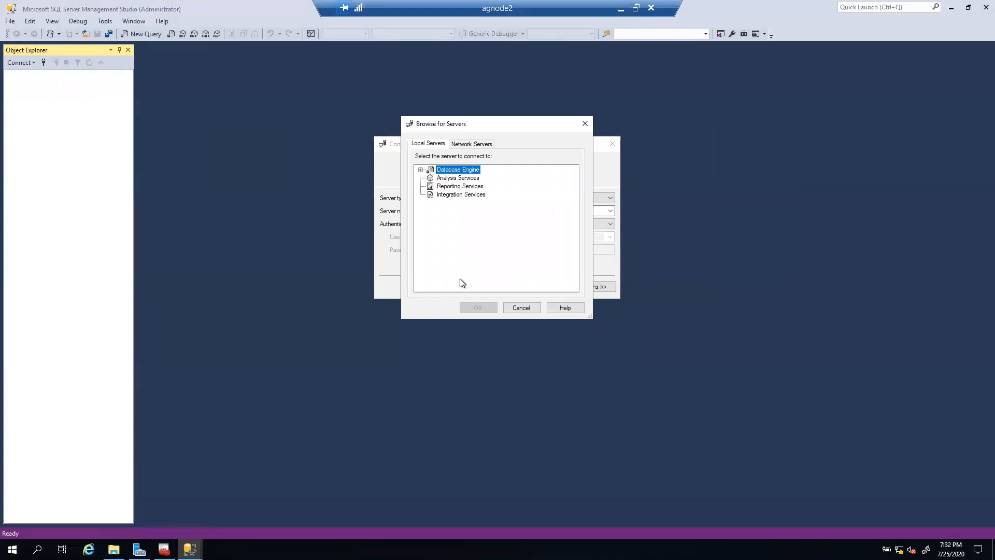
pyautogui.click(420, 170)
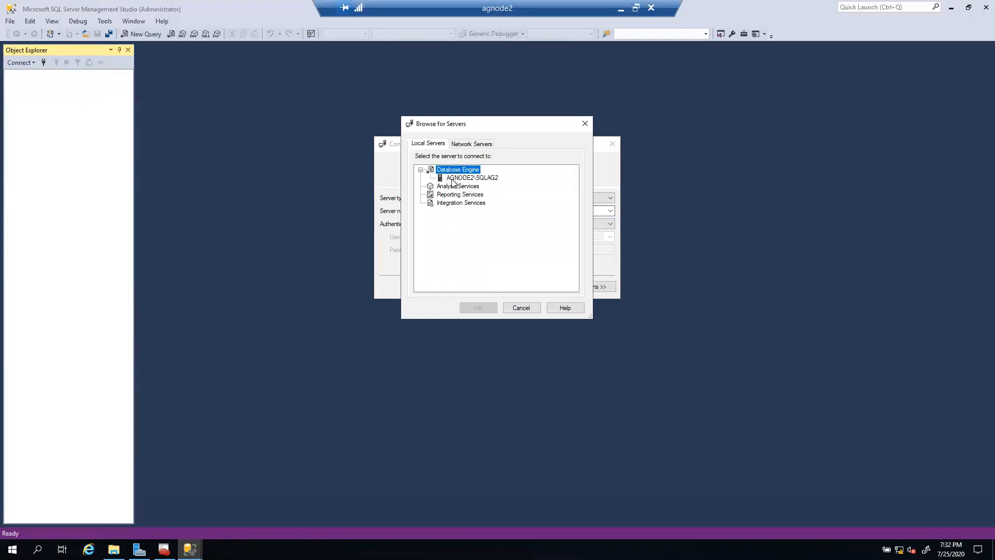
pyautogui.click(466, 178)
pyautogui.click(475, 307)
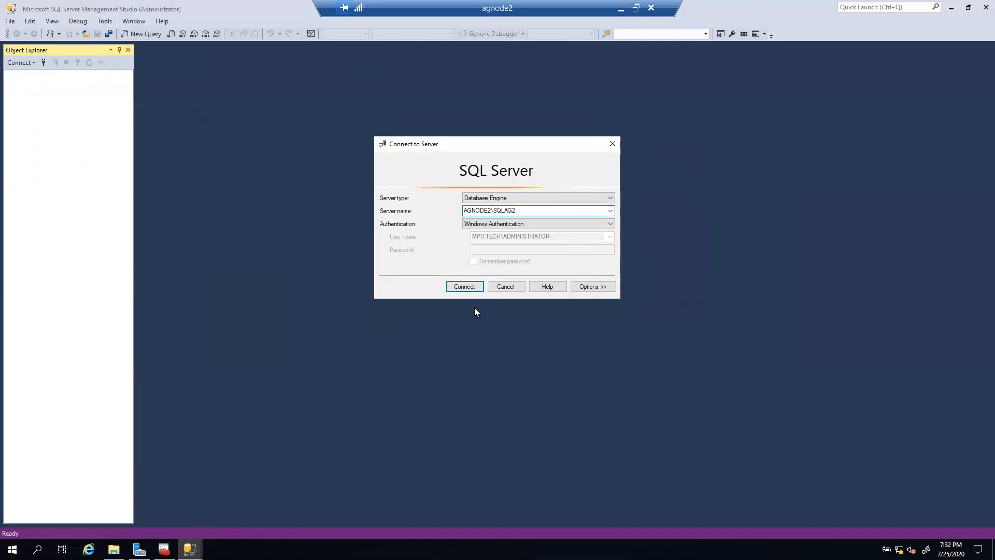
pyautogui.click(463, 286)
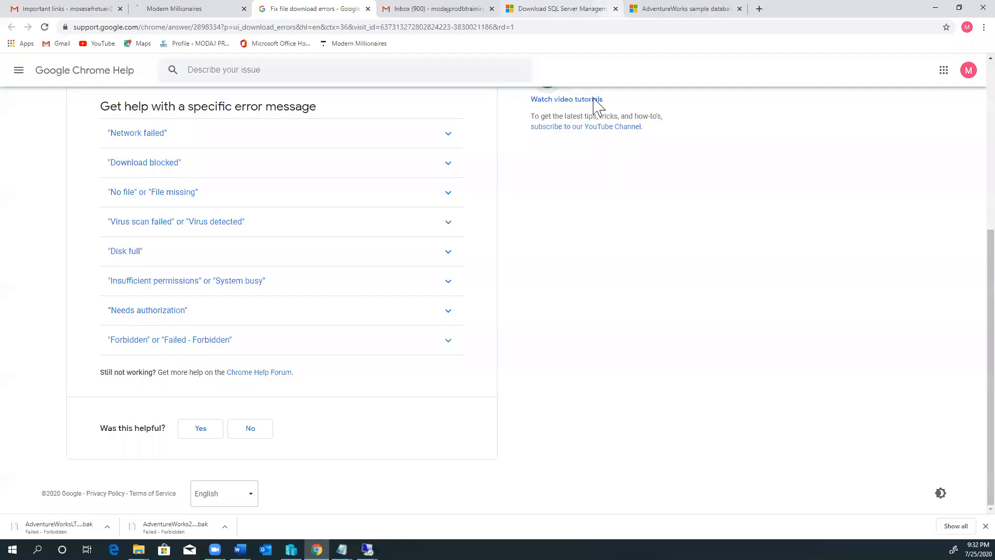
# Return to the agnode1 session showing the replica connection error
pyautogui.click(622, 10)
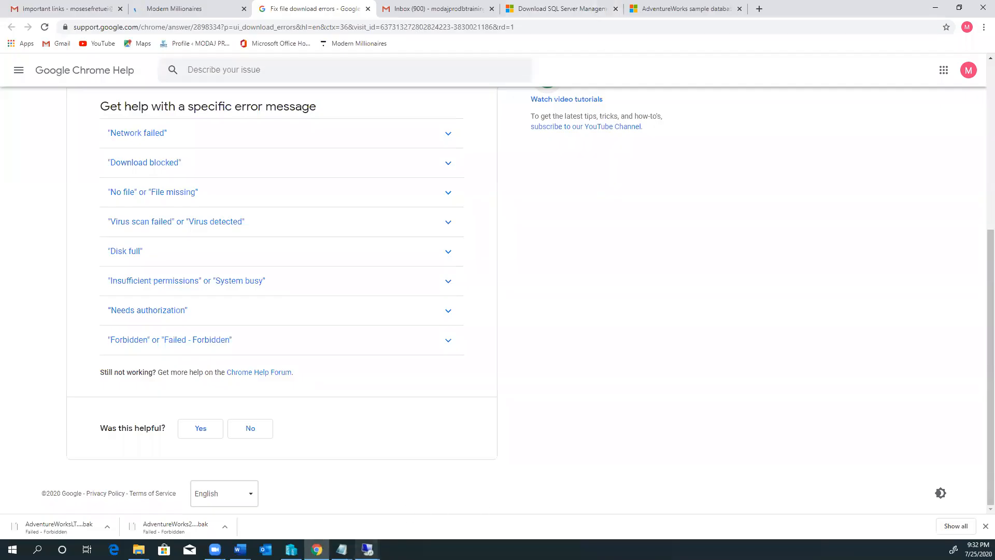
pyautogui.moveTo(367, 548)
pyautogui.click(369, 498)
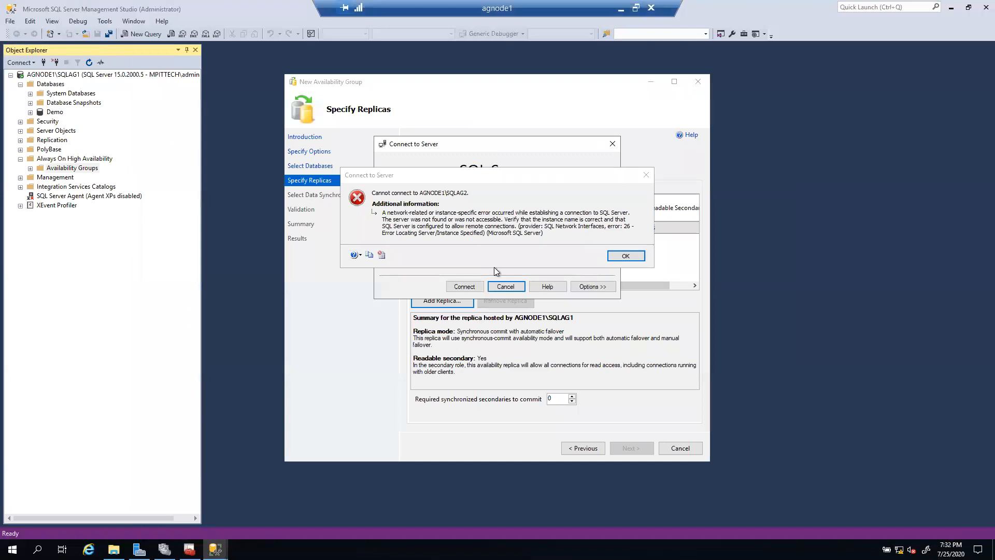
# Dismiss the error, correct the server name to AGNODE2\SQLAG2 and connect it as a replica
pyautogui.click(625, 256)
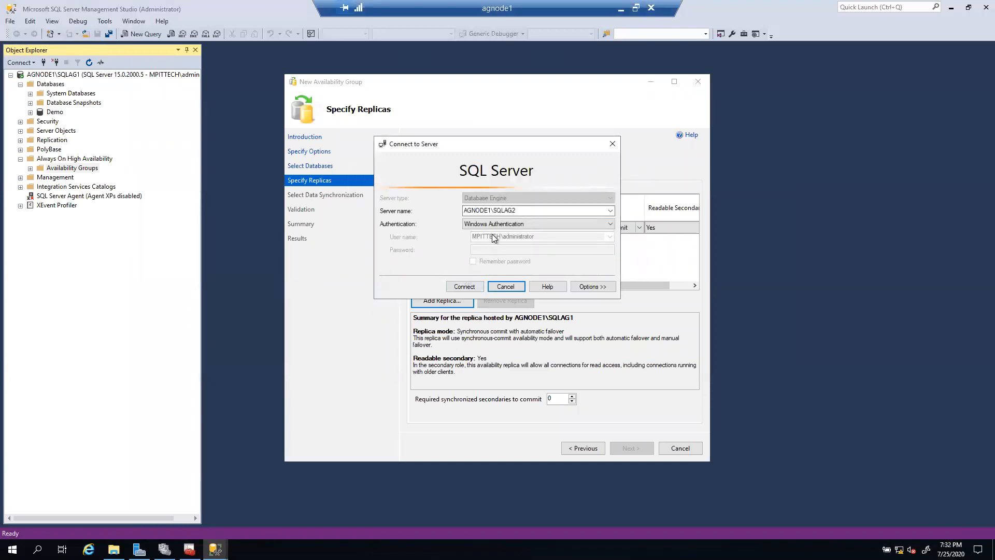
pyautogui.click(490, 211)
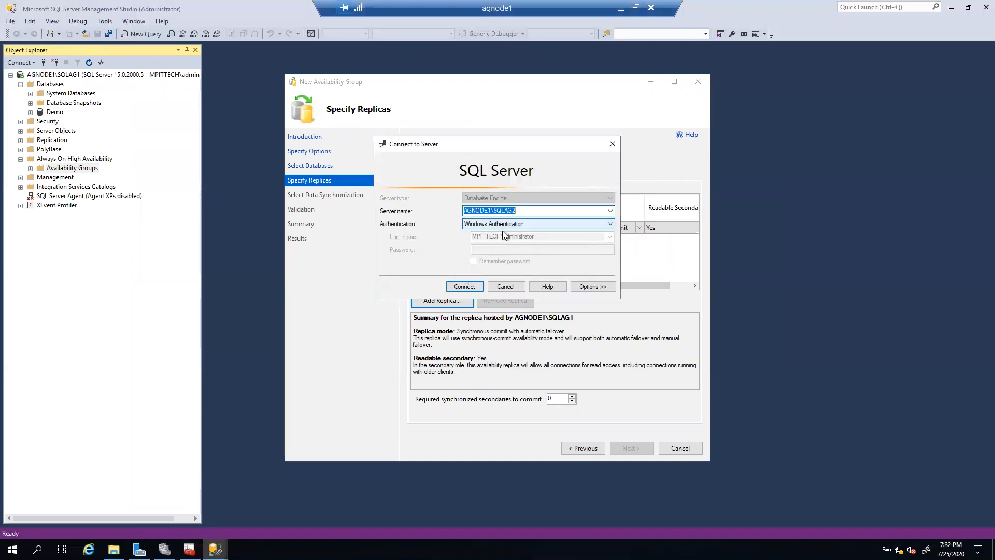
pyautogui.click(491, 210)
pyautogui.press('BackSpace')
pyautogui.write('2')
pyautogui.click(470, 285)
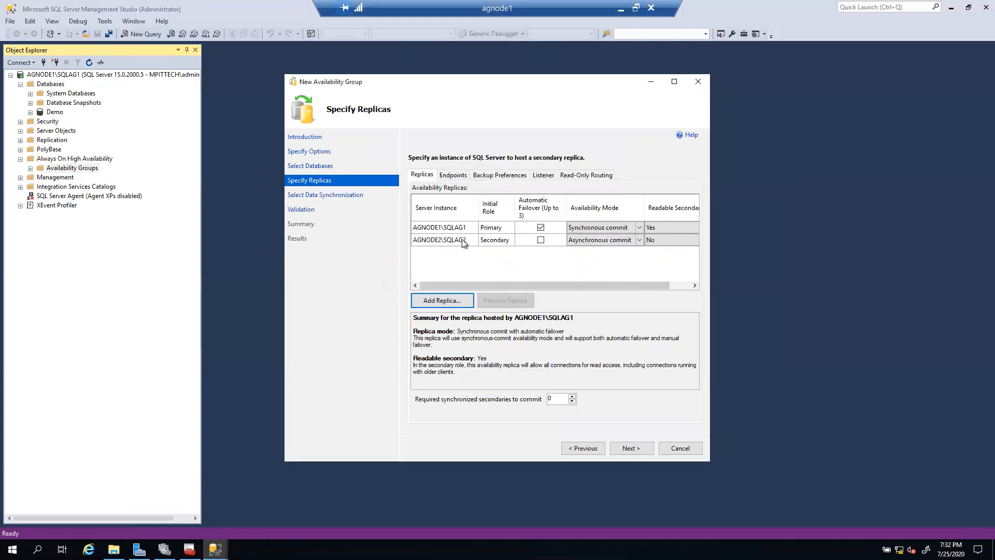
# Give AGNODE2\SQLAG2 automatic failover and set its Readable Secondary to Yes
pyautogui.click(541, 240)
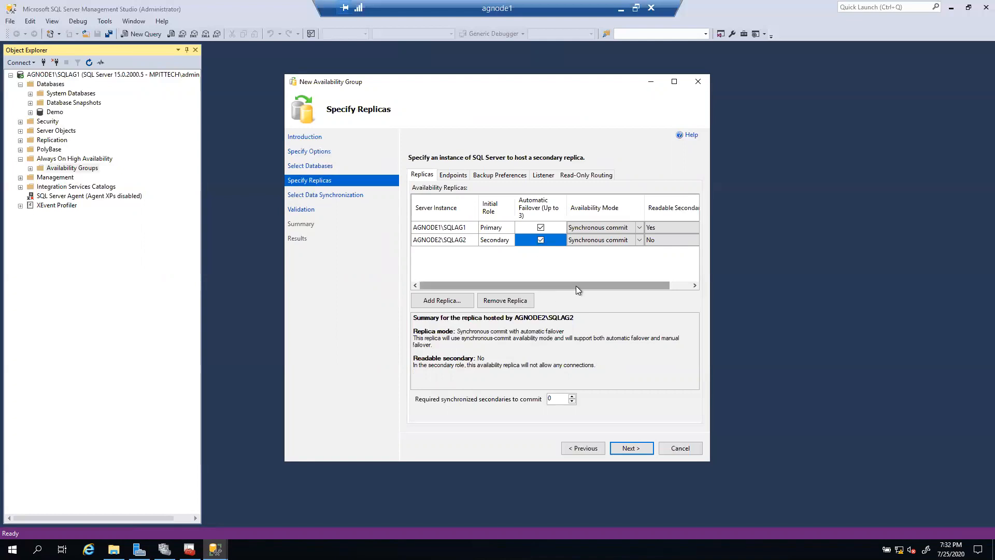
pyautogui.moveTo(584, 286); pyautogui.dragTo(640, 286)
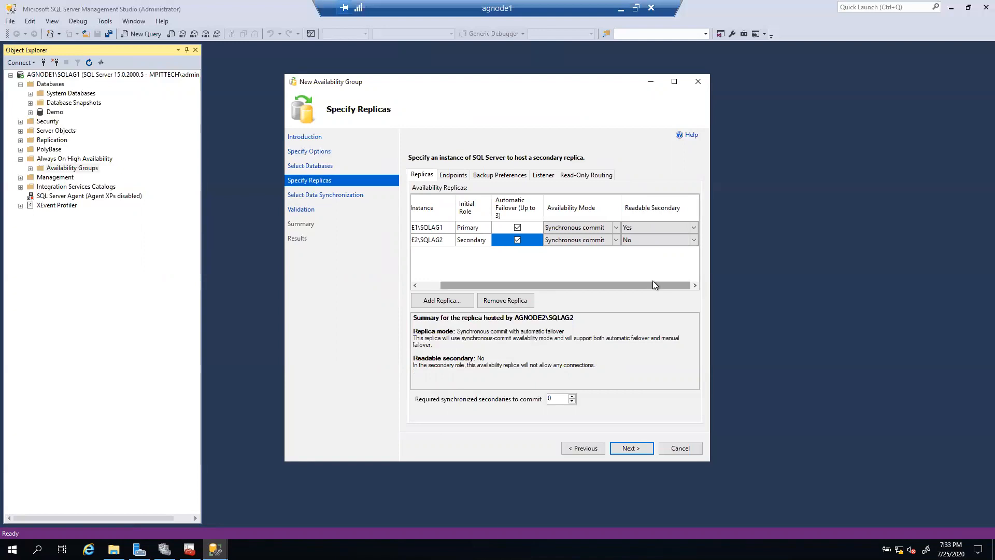
pyautogui.click(694, 240)
pyautogui.click(628, 258)
pyautogui.moveTo(599, 285); pyautogui.dragTo(471, 288)
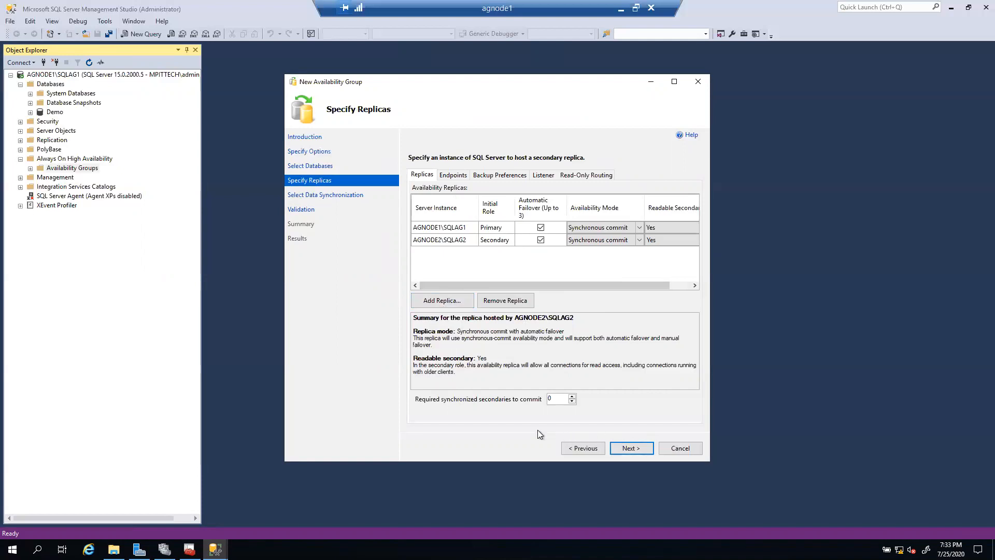
# Choose Full database and log backup synchronization, run validation, then cancel the wizard
pyautogui.click(636, 452)
pyautogui.click(412, 217)
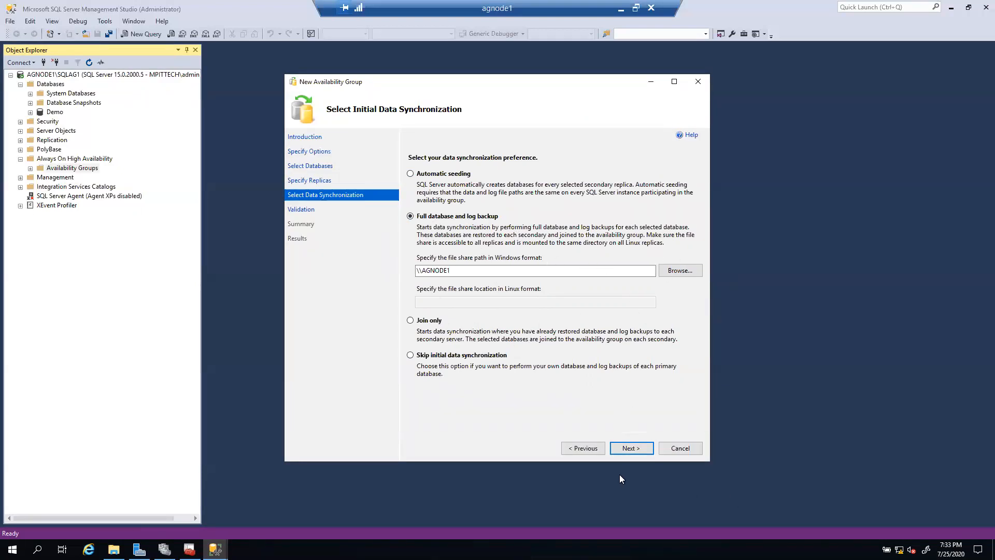
pyautogui.click(629, 448)
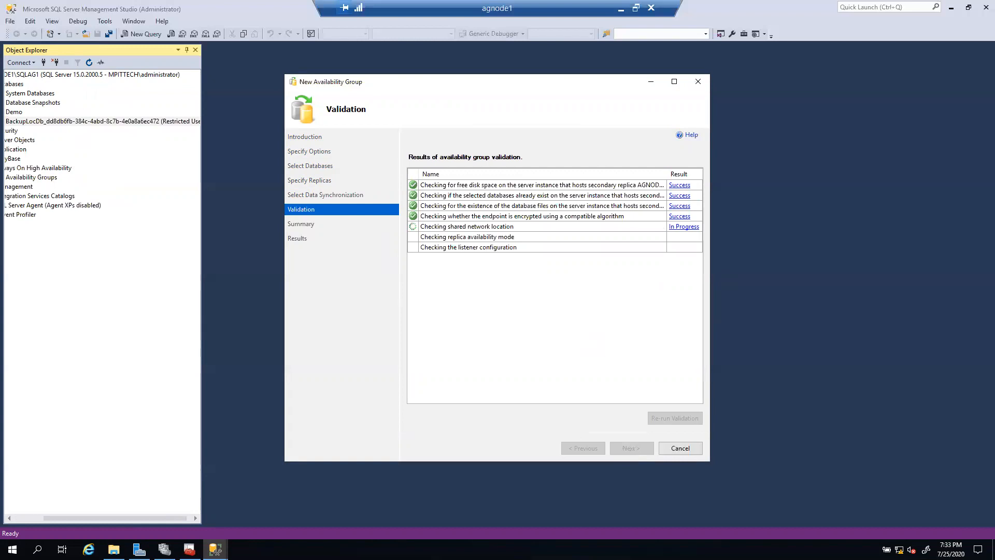
pyautogui.click(681, 448)
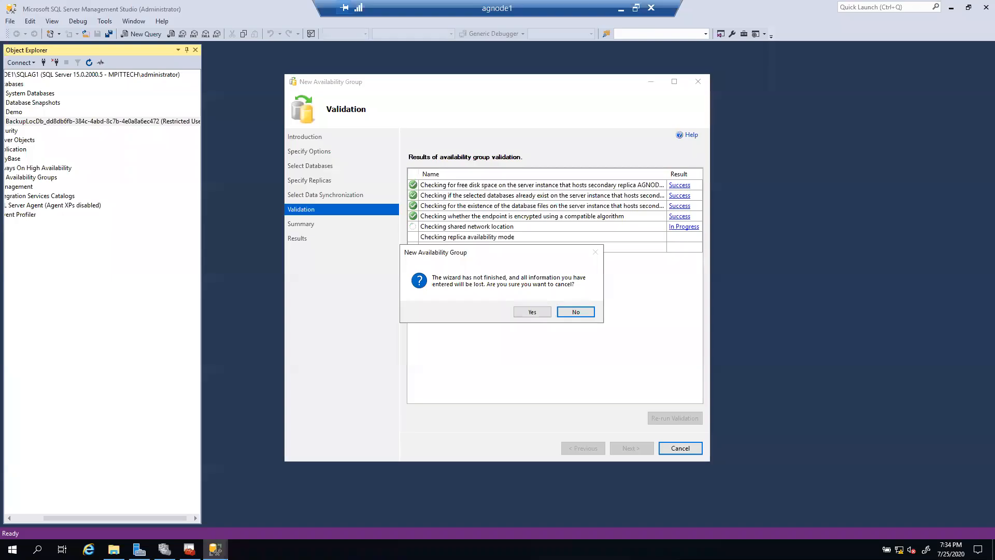
# Confirm discarding the wizard and relaunch New Availability Group Wizard from Availability Groups
pyautogui.click(531, 311)
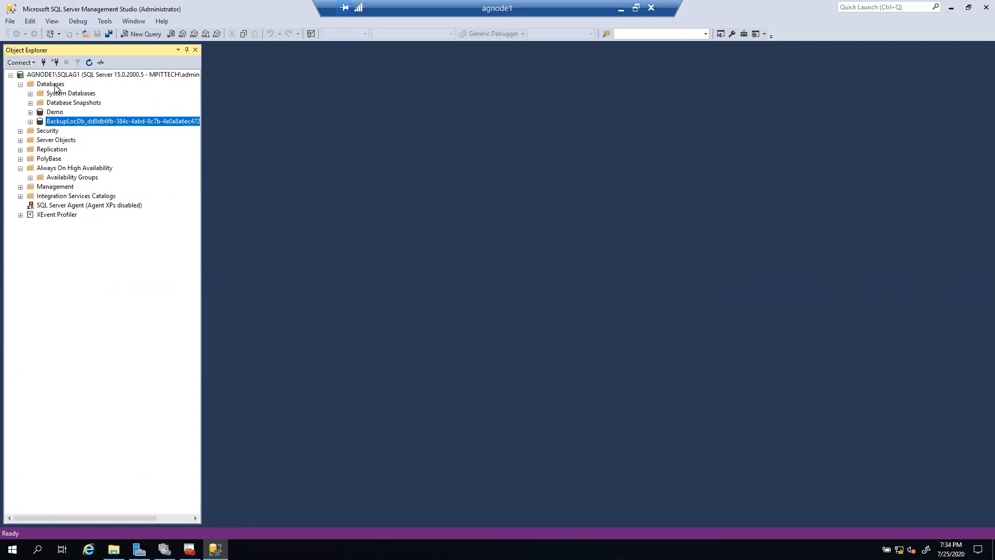
pyautogui.rightClick(58, 179)
pyautogui.click(40, 178)
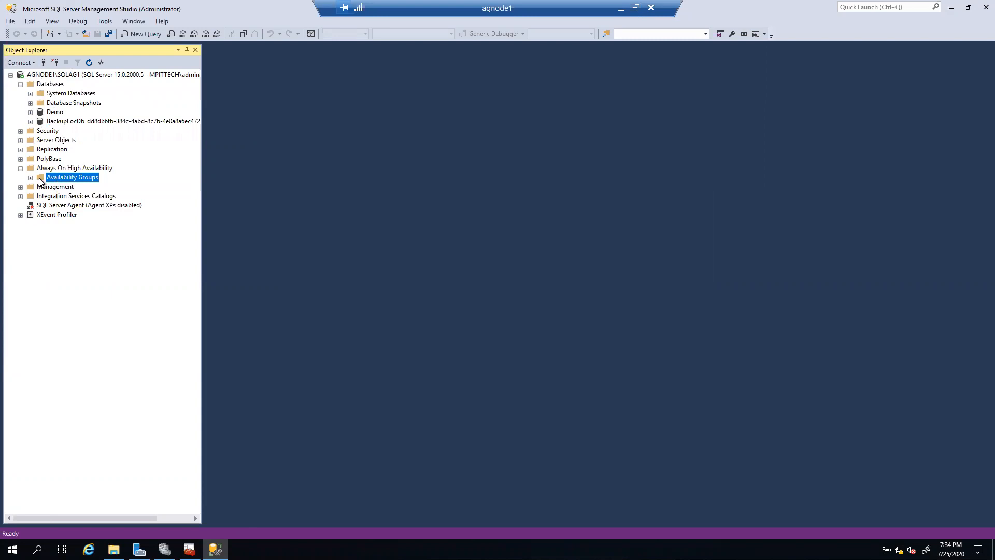
pyautogui.rightClick(44, 177)
pyautogui.click(87, 184)
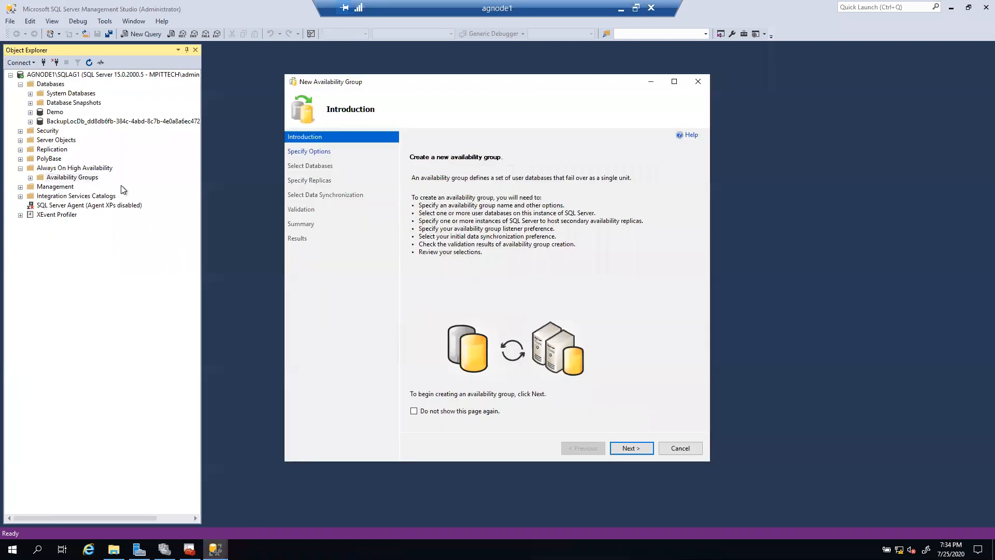
# Name the availability group AG-GROUP, tick the Demo database, and continue to Specify Replicas
pyautogui.click(632, 448)
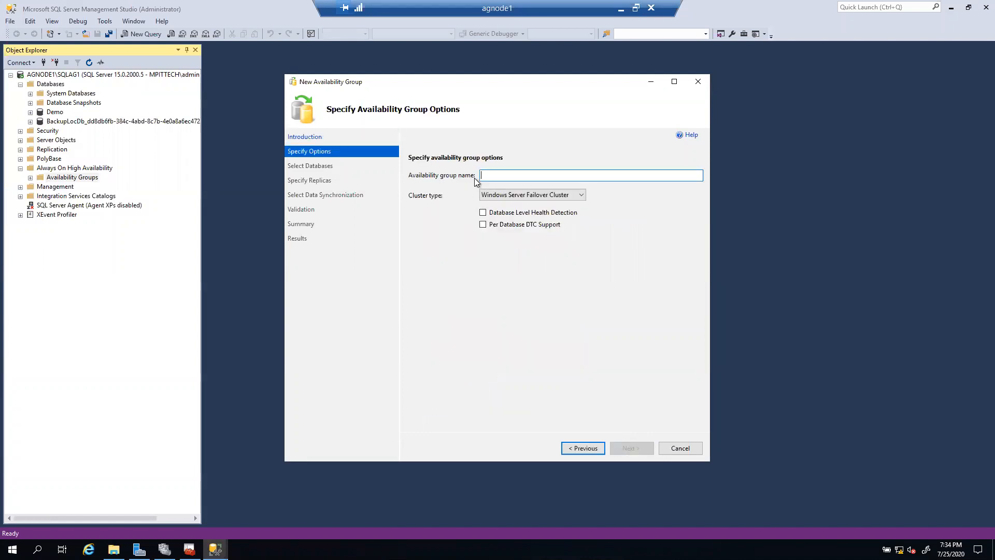
pyautogui.write('AG')
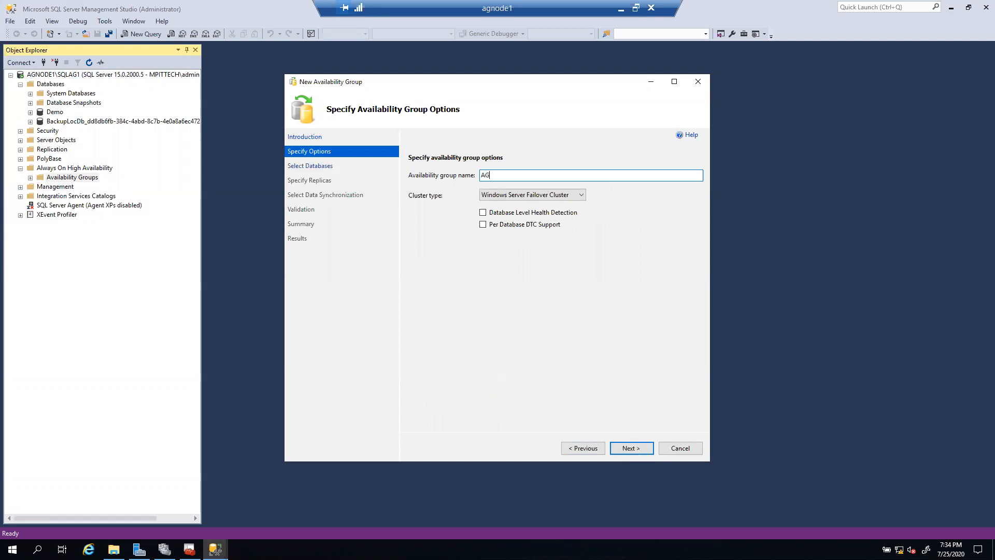
pyautogui.write('-GROUP')
pyautogui.click(619, 453)
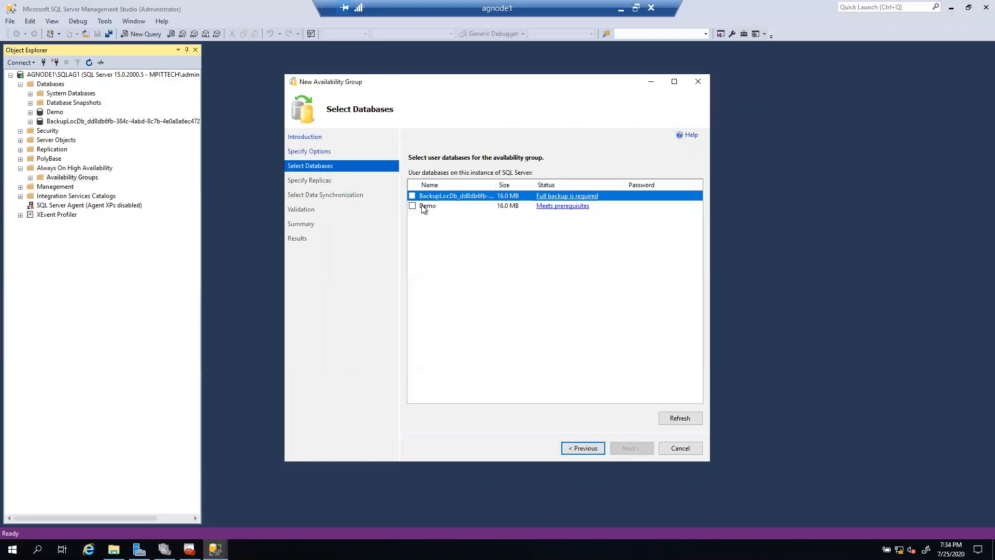
pyautogui.click(411, 206)
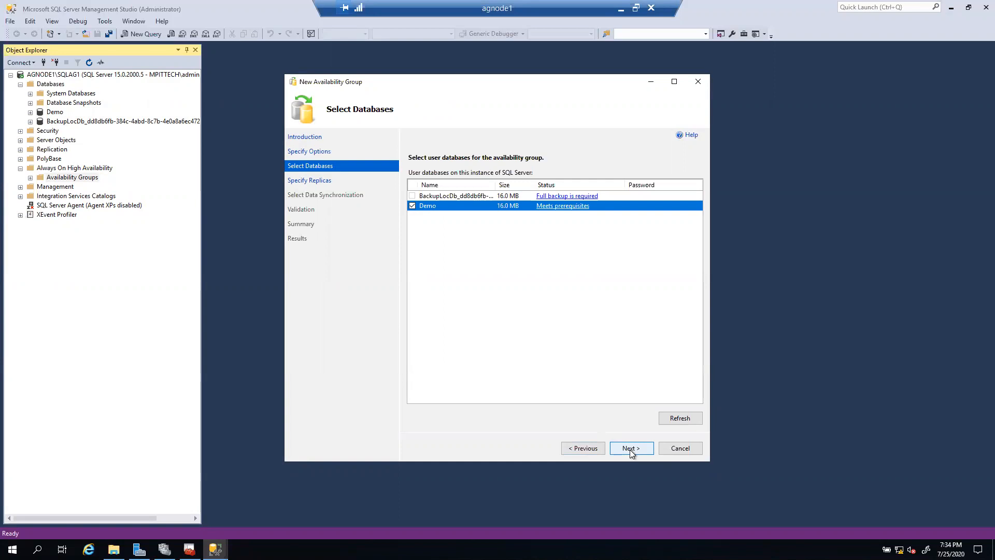
pyautogui.click(629, 449)
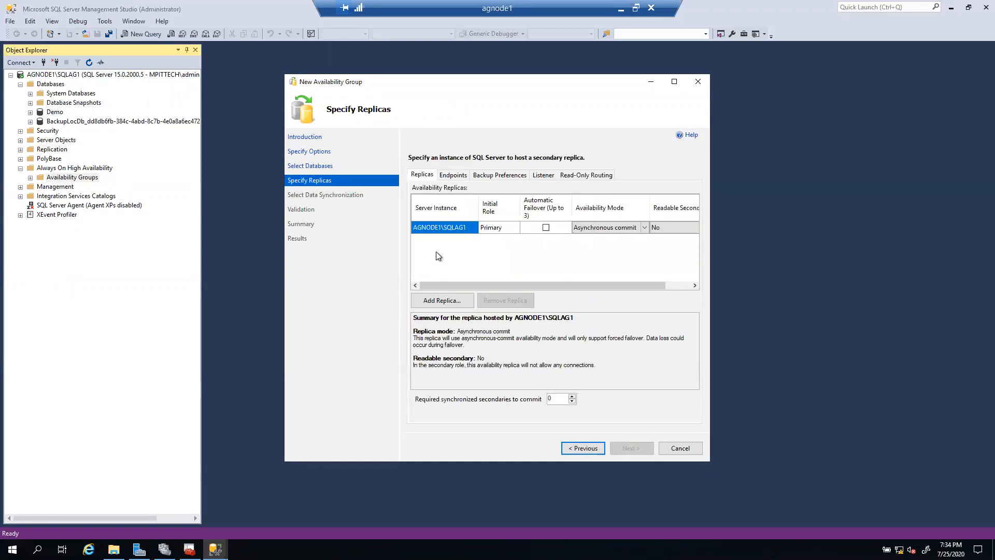
# Enable automatic failover on AGNODE1\SQLAG1 and add AGNODE2\SQLAG2 as an auto-failover secondary replica
pyautogui.click(546, 228)
pyautogui.click(455, 302)
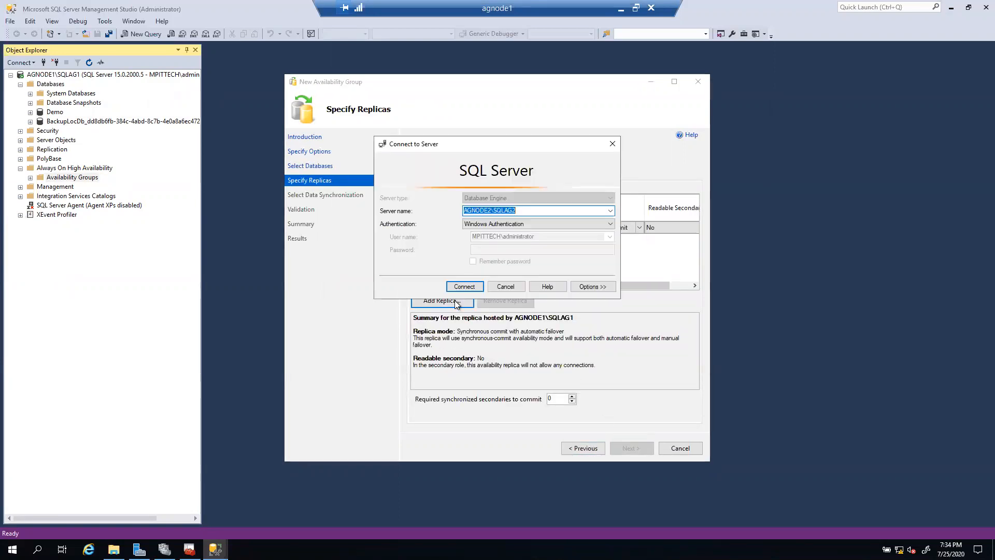
pyautogui.click(463, 286)
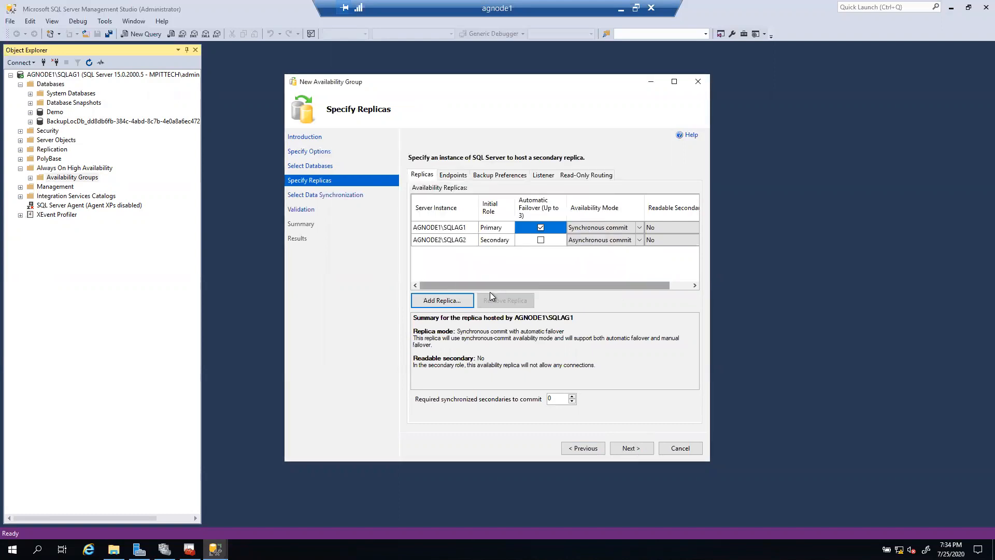
pyautogui.click(544, 240)
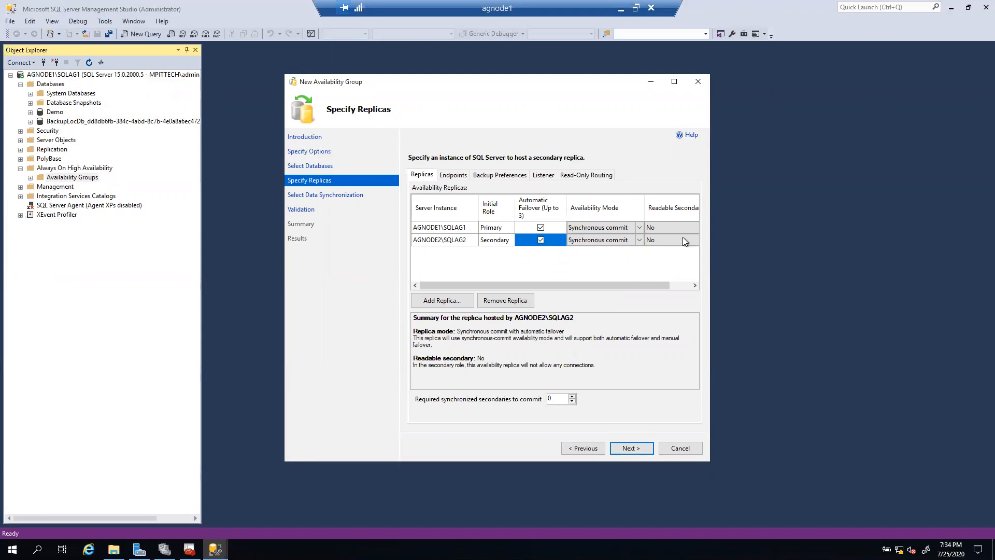
# Set Readable Secondary to Yes for AGNODE1\SQLAG1 and continue to data synchronization
pyautogui.click(682, 240)
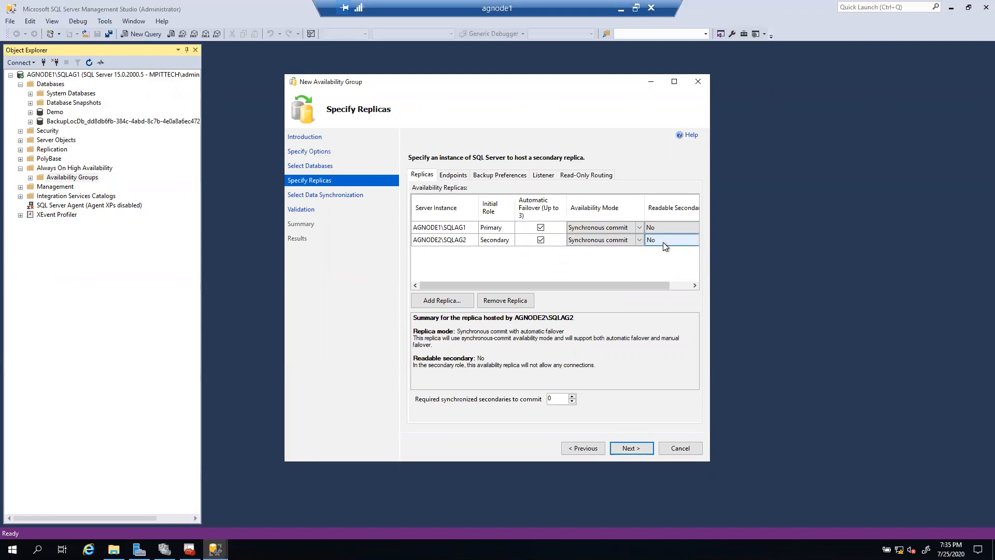
pyautogui.moveTo(607, 284); pyautogui.dragTo(586, 281)
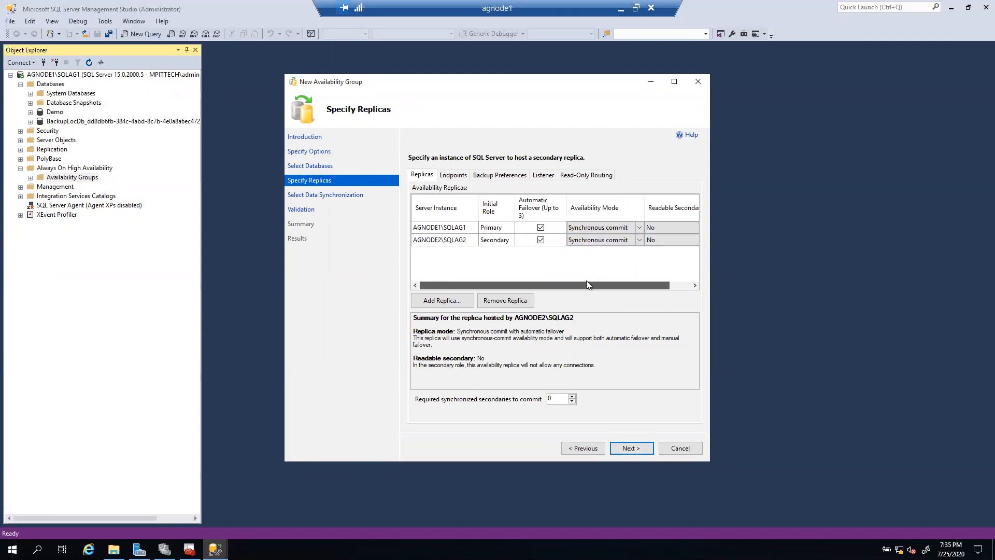
pyautogui.moveTo(670, 285); pyautogui.dragTo(713, 288)
pyautogui.click(697, 229)
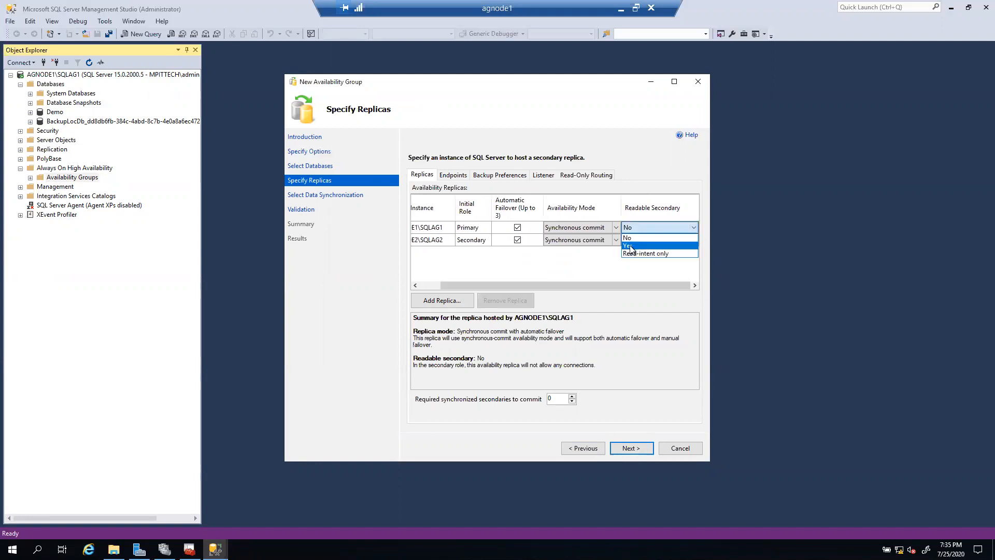
pyautogui.click(629, 246)
pyautogui.moveTo(610, 285); pyautogui.dragTo(490, 273)
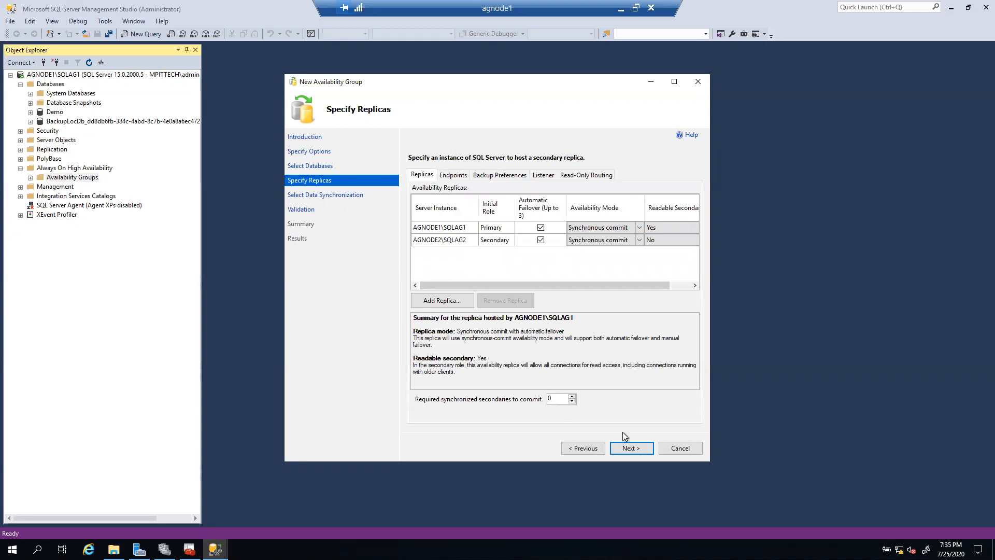
pyautogui.click(629, 449)
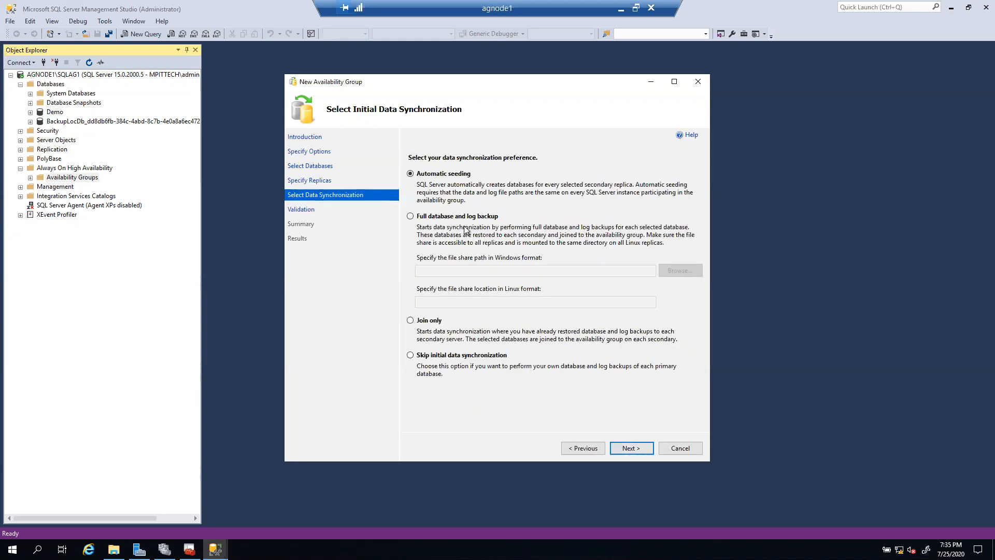
# Choose Full database and log backup seeding with the \\Dc\media share, then run validation
pyautogui.click(412, 217)
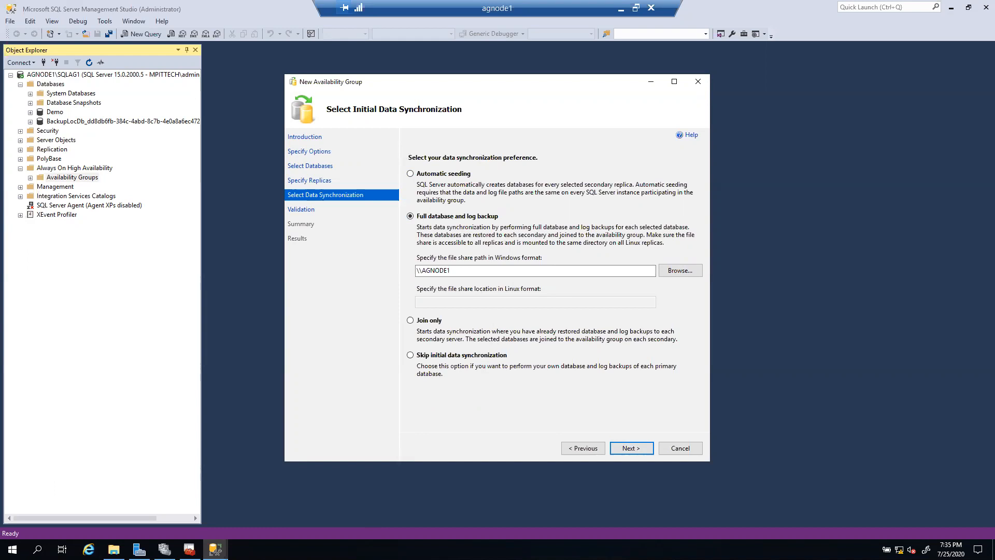
pyautogui.click(499, 272)
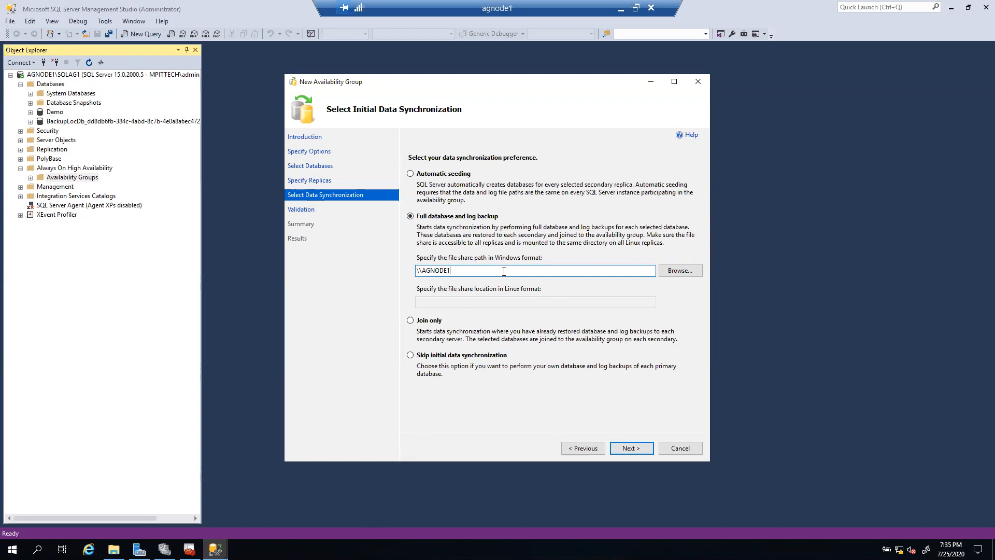
pyautogui.hotkey('ctrl', 'a')
pyautogui.write('\\\\Dc\\media')
pyautogui.click(632, 449)
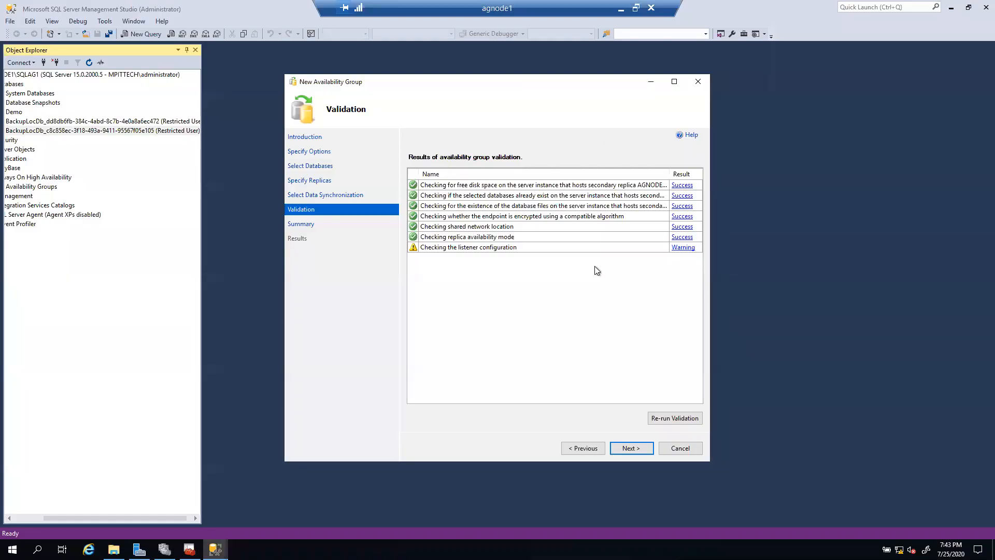
# Review the summary, finish creating AG-GROUP, and expand the detailed progress for each step
pyautogui.click(627, 447)
pyautogui.scroll(-5, 581, 301)
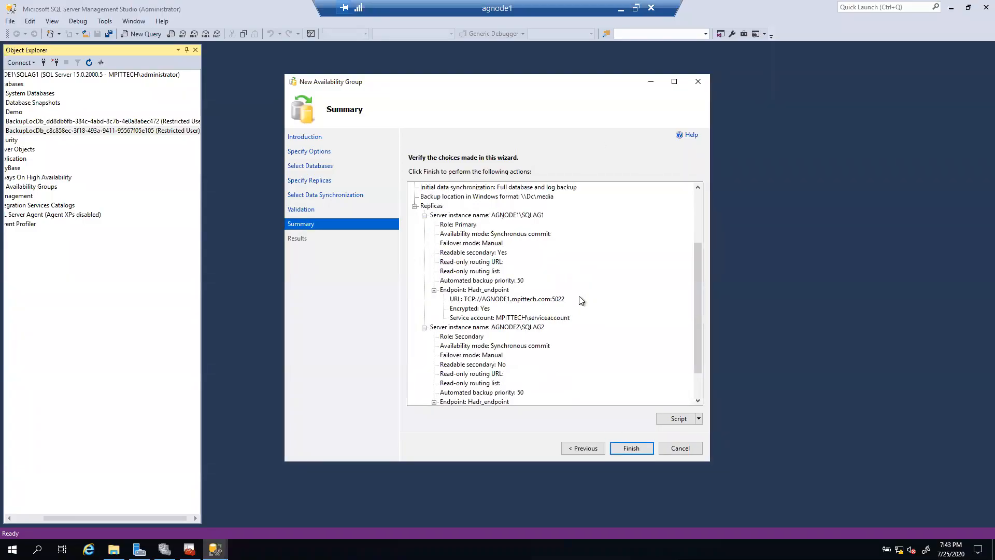
pyautogui.scroll(-2, 582, 301)
pyautogui.scroll(5, 494, 285)
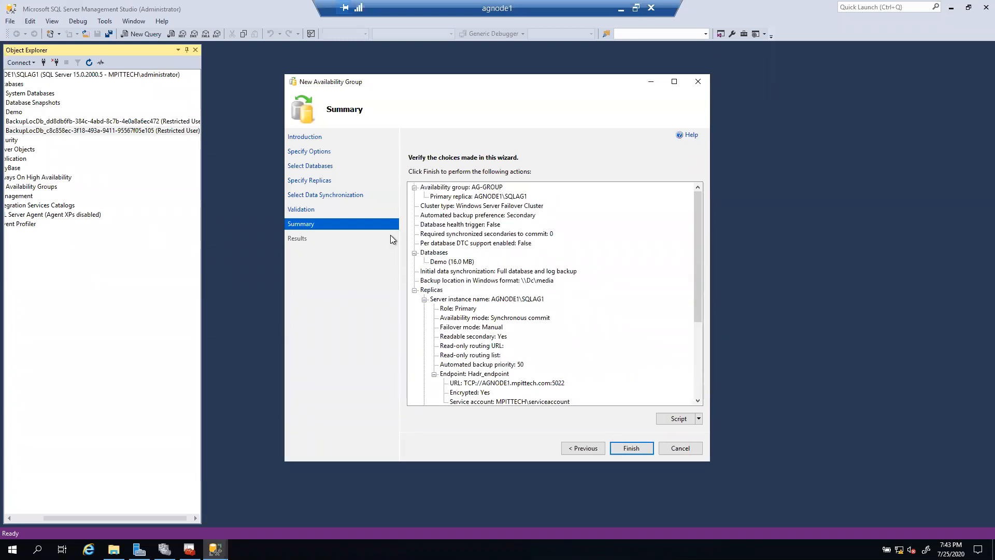
pyautogui.click(630, 447)
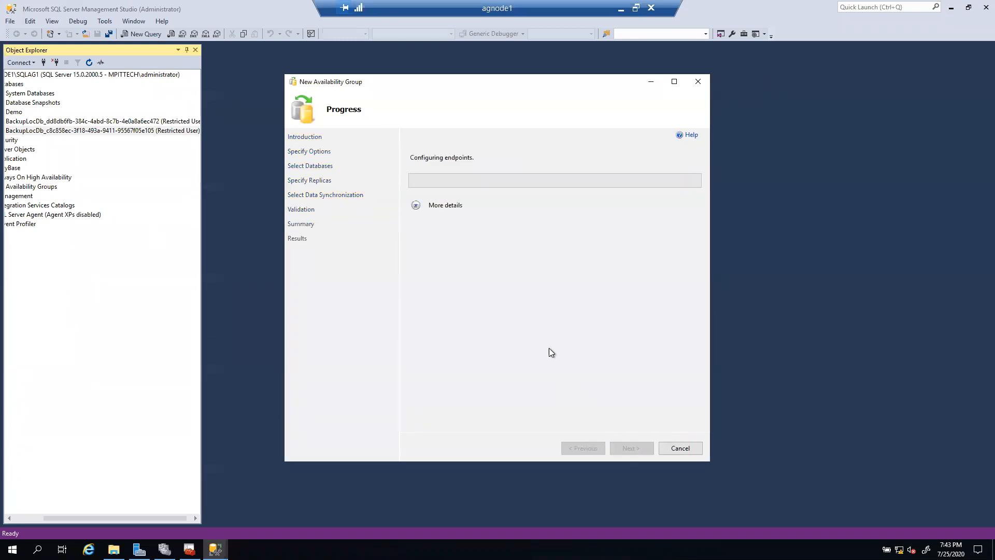
pyautogui.click(416, 205)
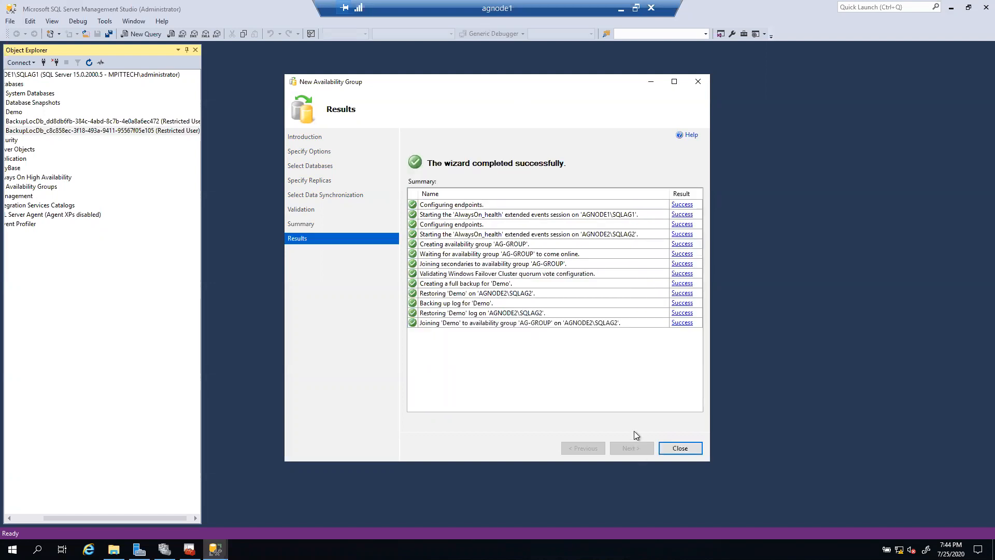
# Close the completed wizard and widen the Object Explorer panel
pyautogui.click(691, 452)
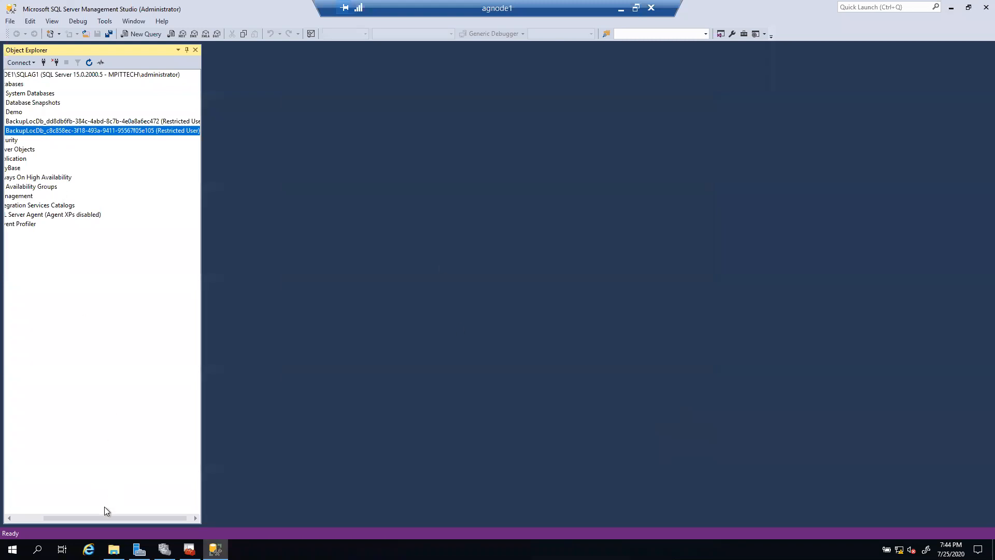
pyautogui.moveTo(98, 517); pyautogui.dragTo(21, 495)
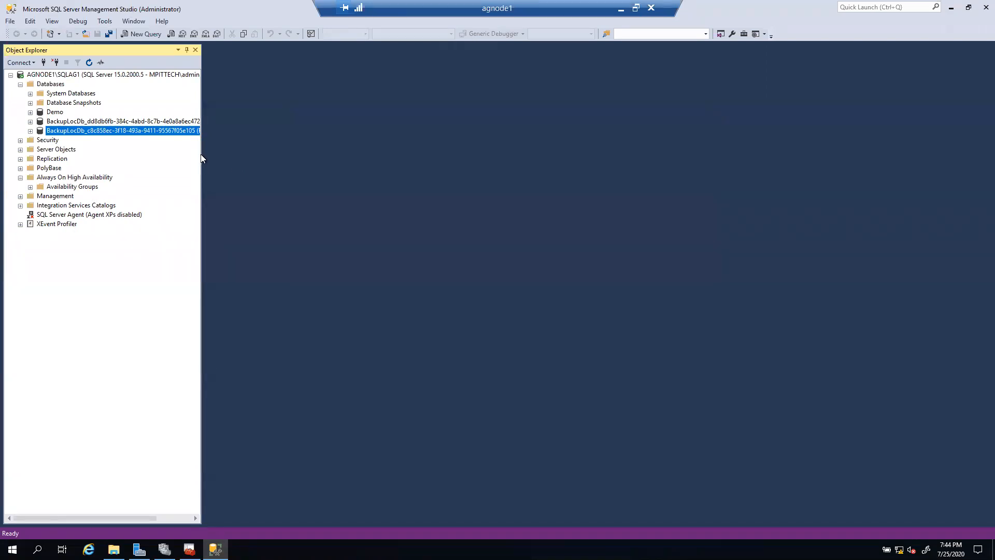
pyautogui.moveTo(204, 156); pyautogui.dragTo(285, 156)
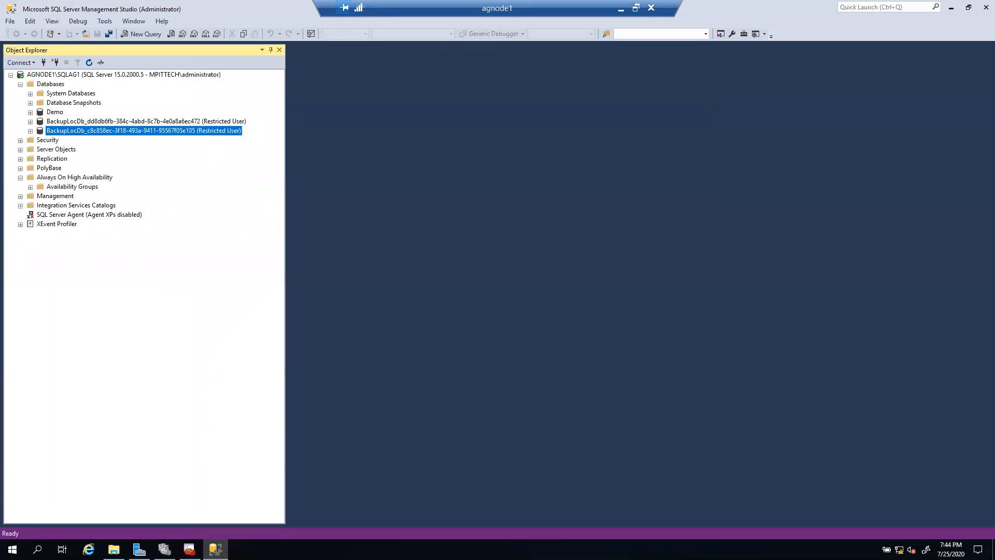
# Delete the first BackupLocDb database with Close existing connections checked
pyautogui.rightClick(41, 123)
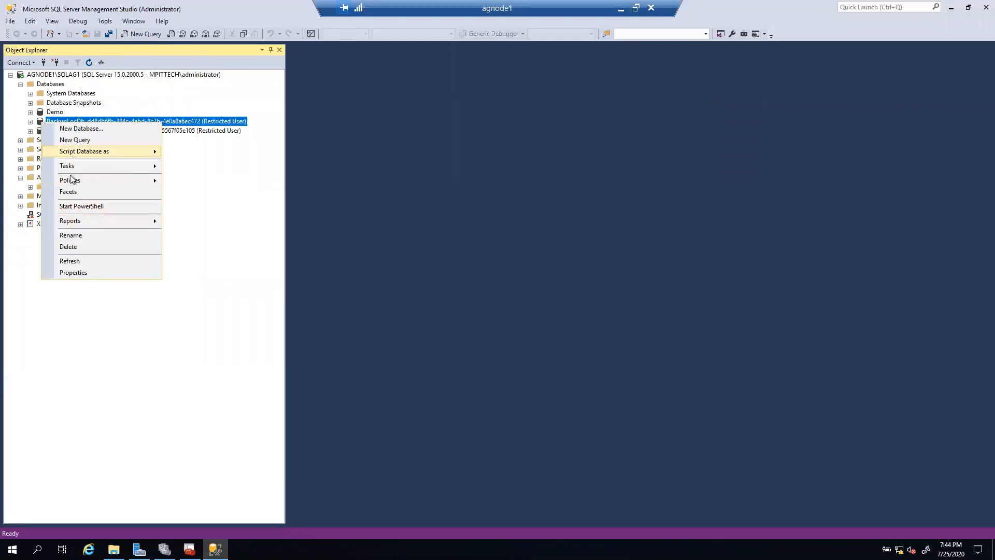
pyautogui.click(70, 248)
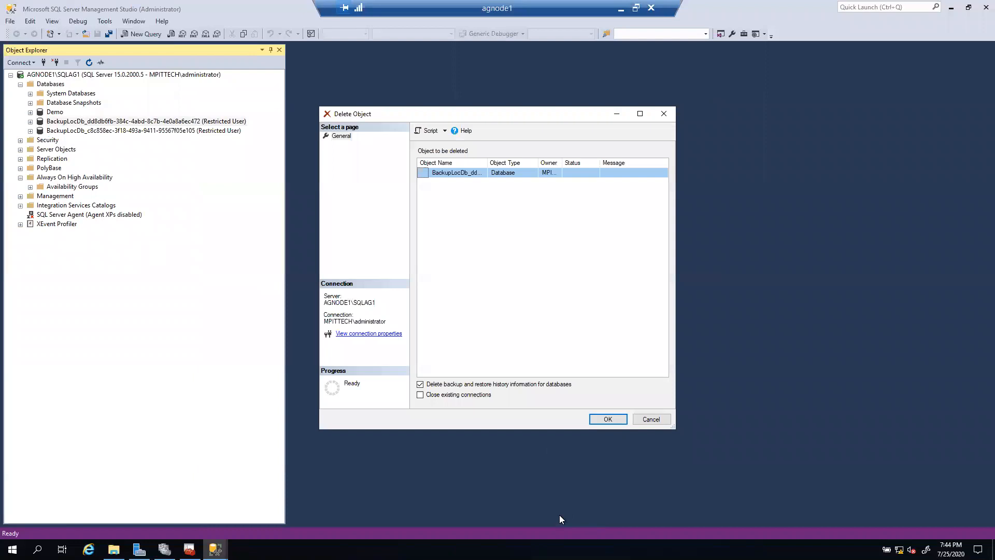
pyautogui.click(420, 395)
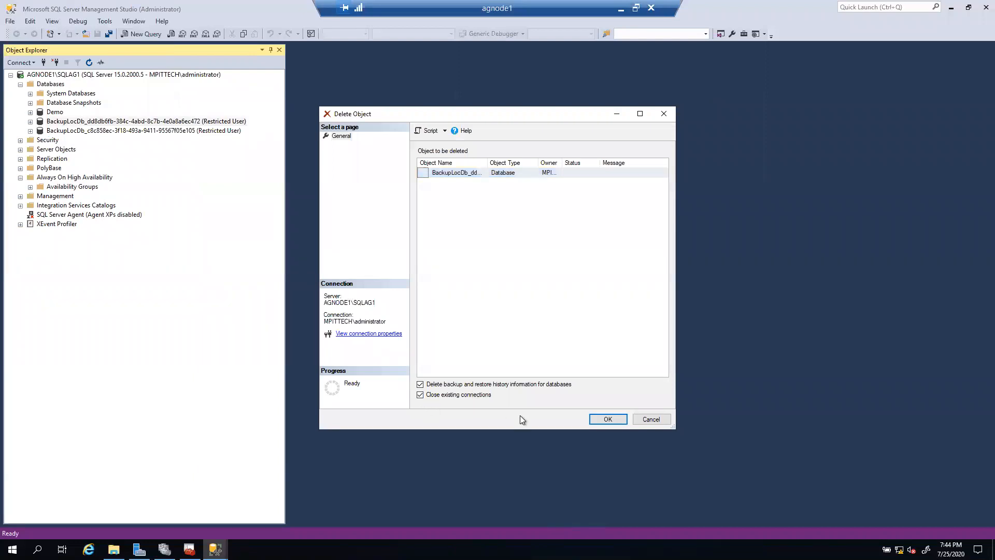
pyautogui.click(602, 419)
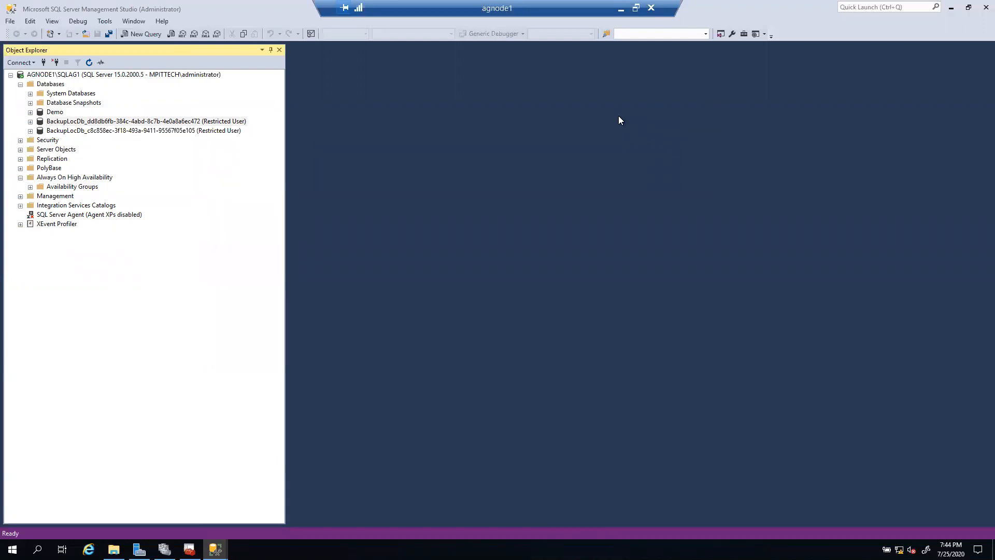
# Refresh the Demo database and the Availability Groups folder in Object Explorer
pyautogui.rightClick(50, 113)
pyautogui.click(75, 251)
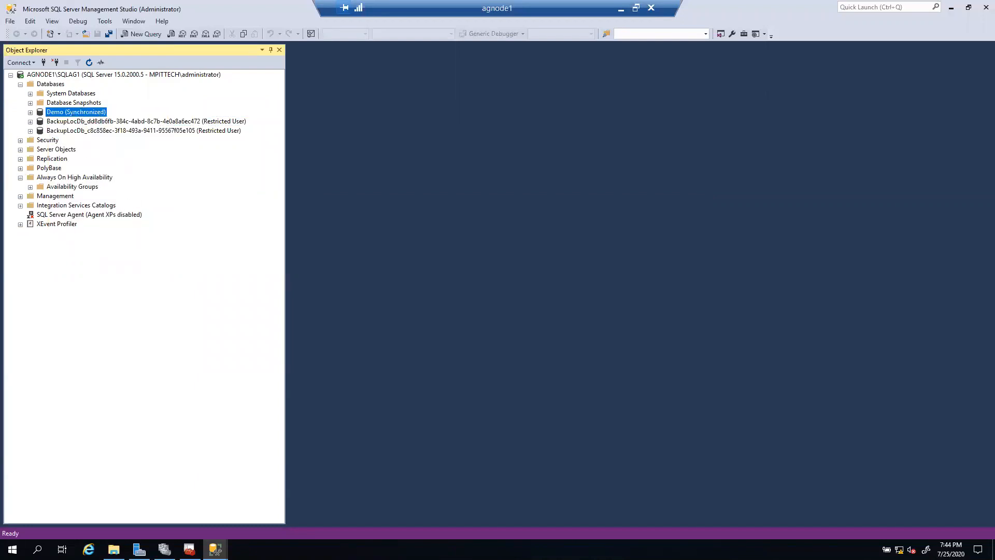
pyautogui.rightClick(41, 188)
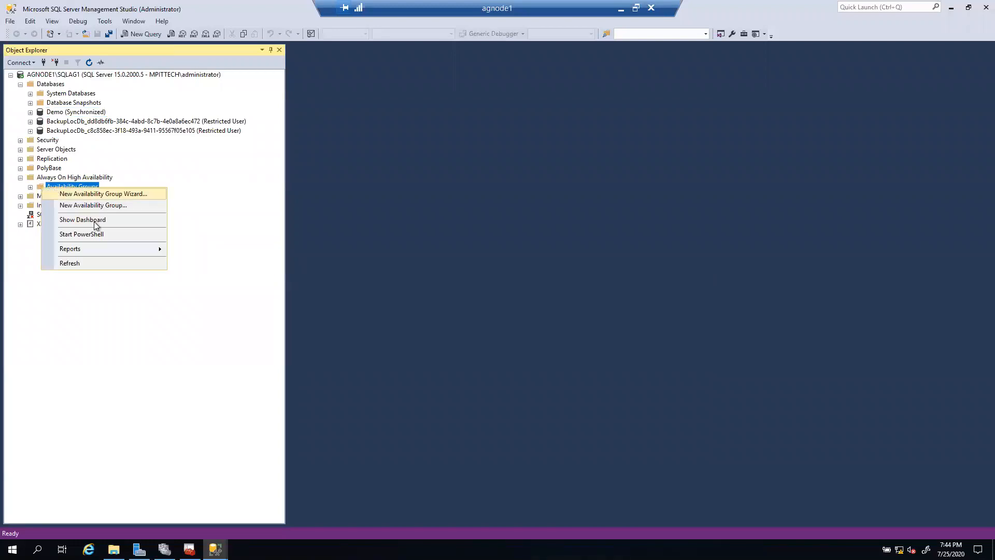
pyautogui.click(90, 266)
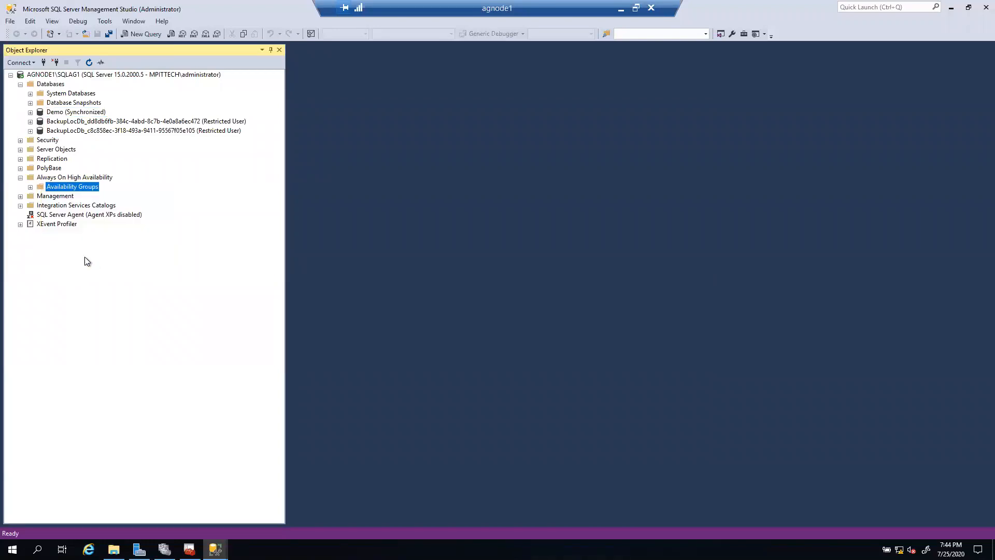
# Expand Availability Groups and open the dashboard for AG-GROUP (Primary)
pyautogui.click(30, 187)
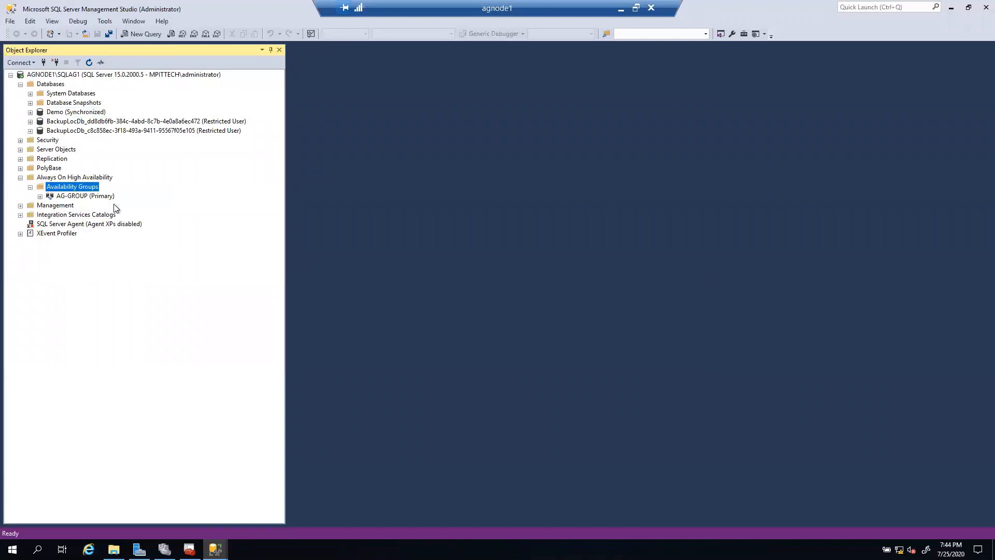
pyautogui.click(78, 197)
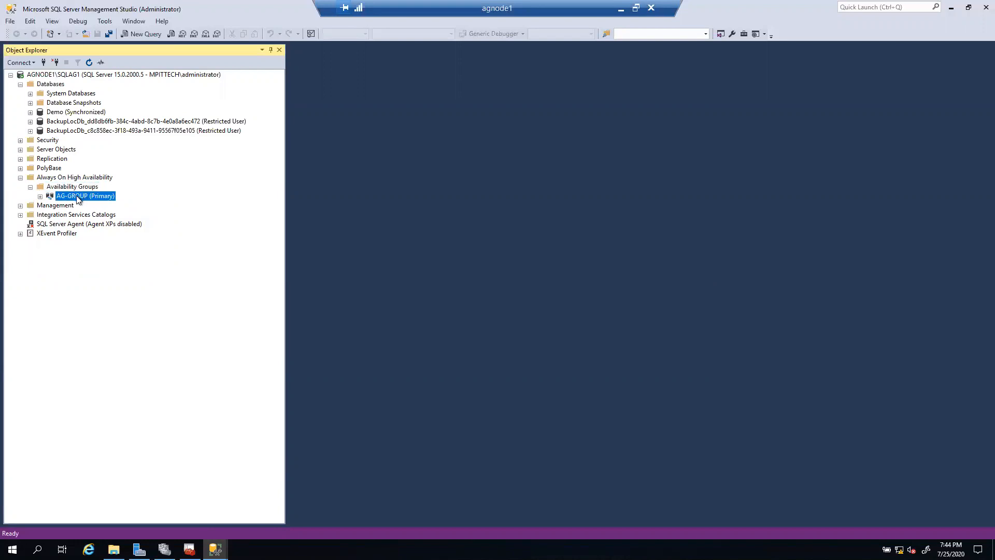
pyautogui.rightClick(79, 198)
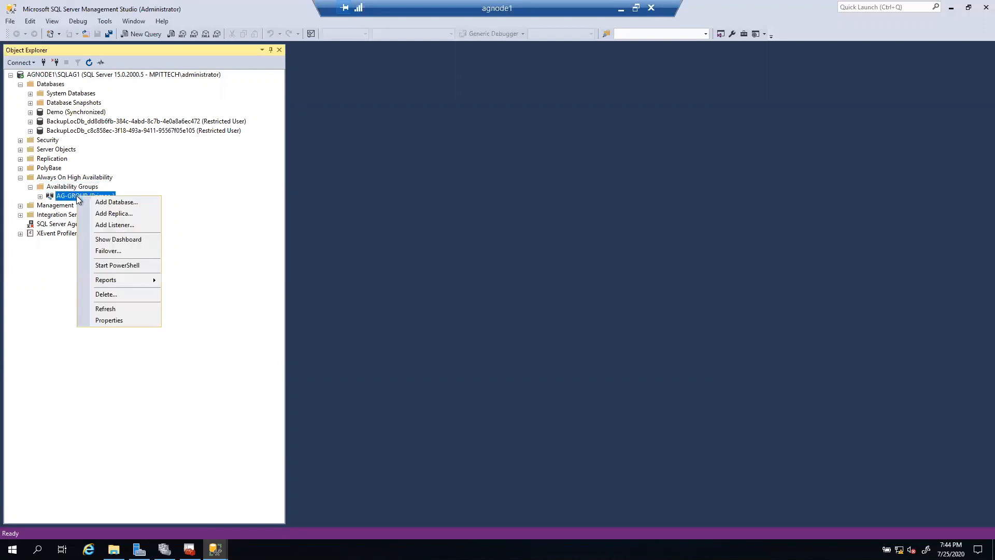
pyautogui.click(109, 240)
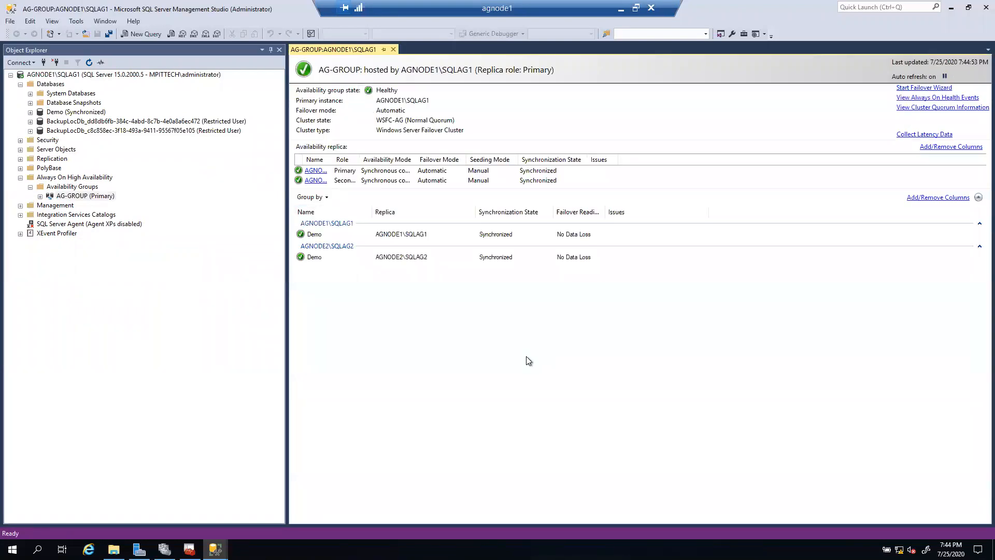